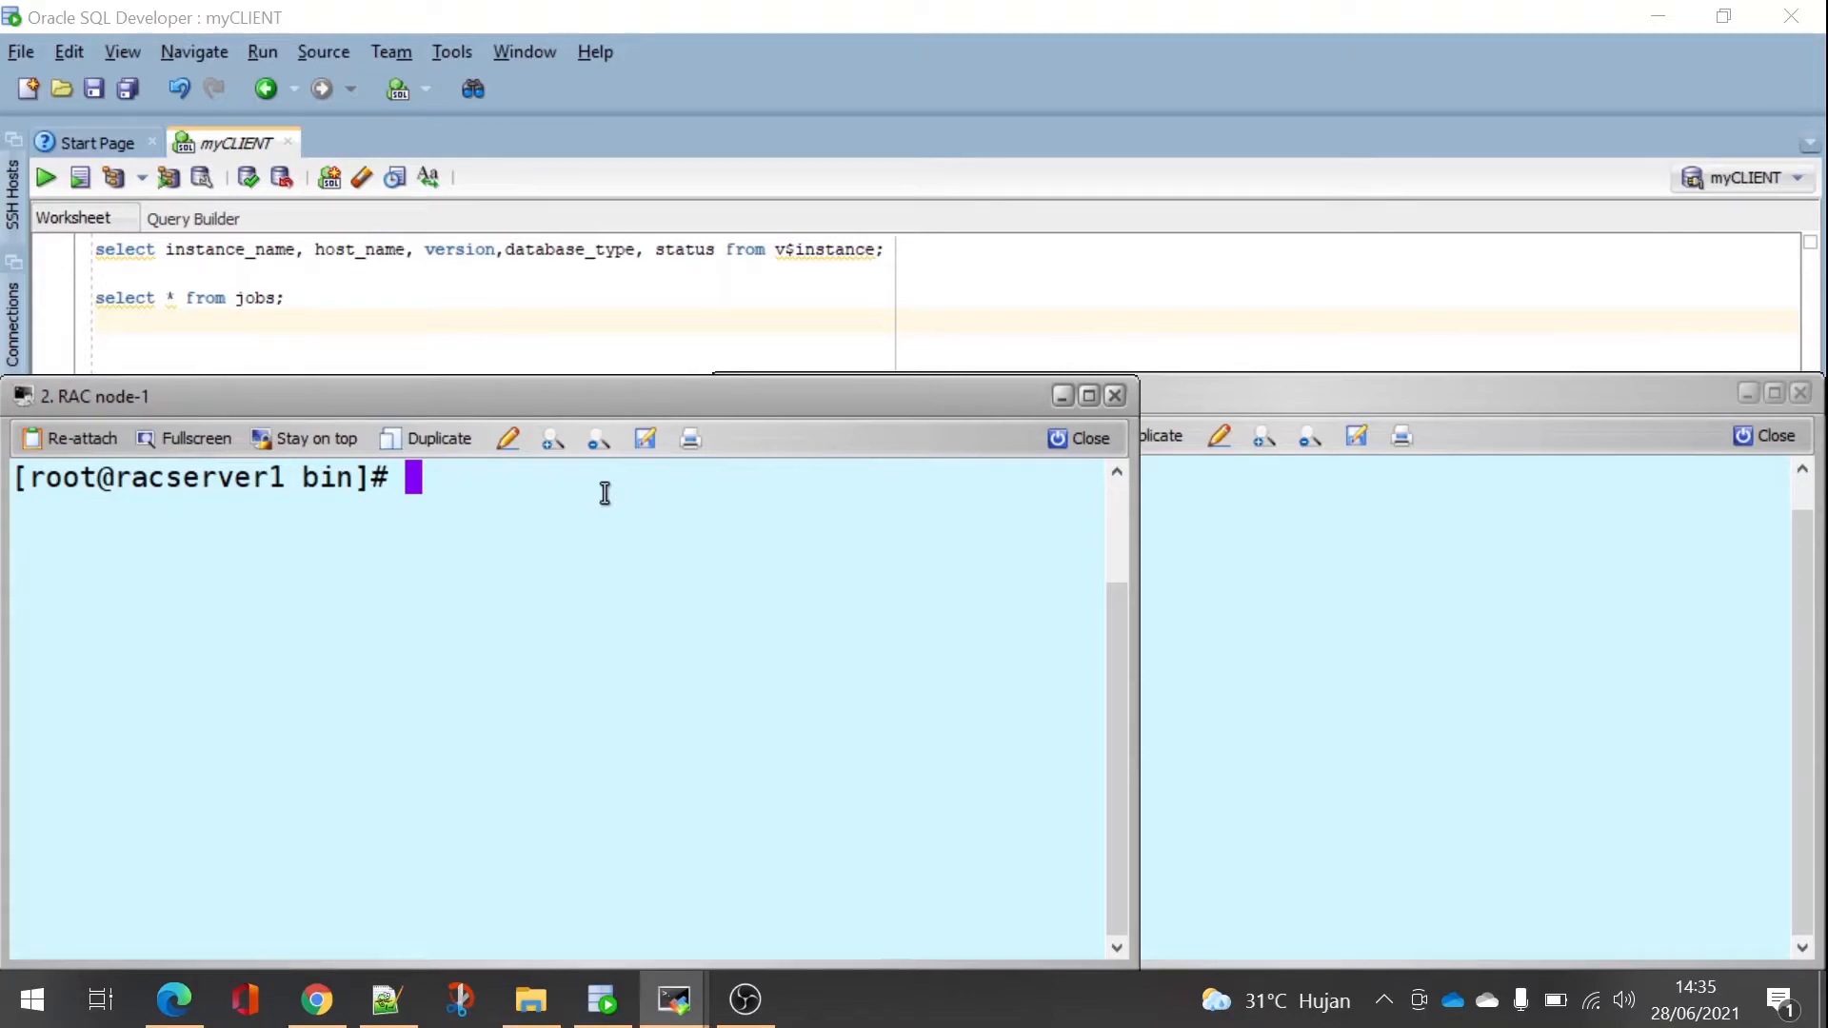
# - Change the RAC node-1 terminal's working directory to /u01/app/19.0.0.0/grid/bin/
pyautogui.write('cd /')
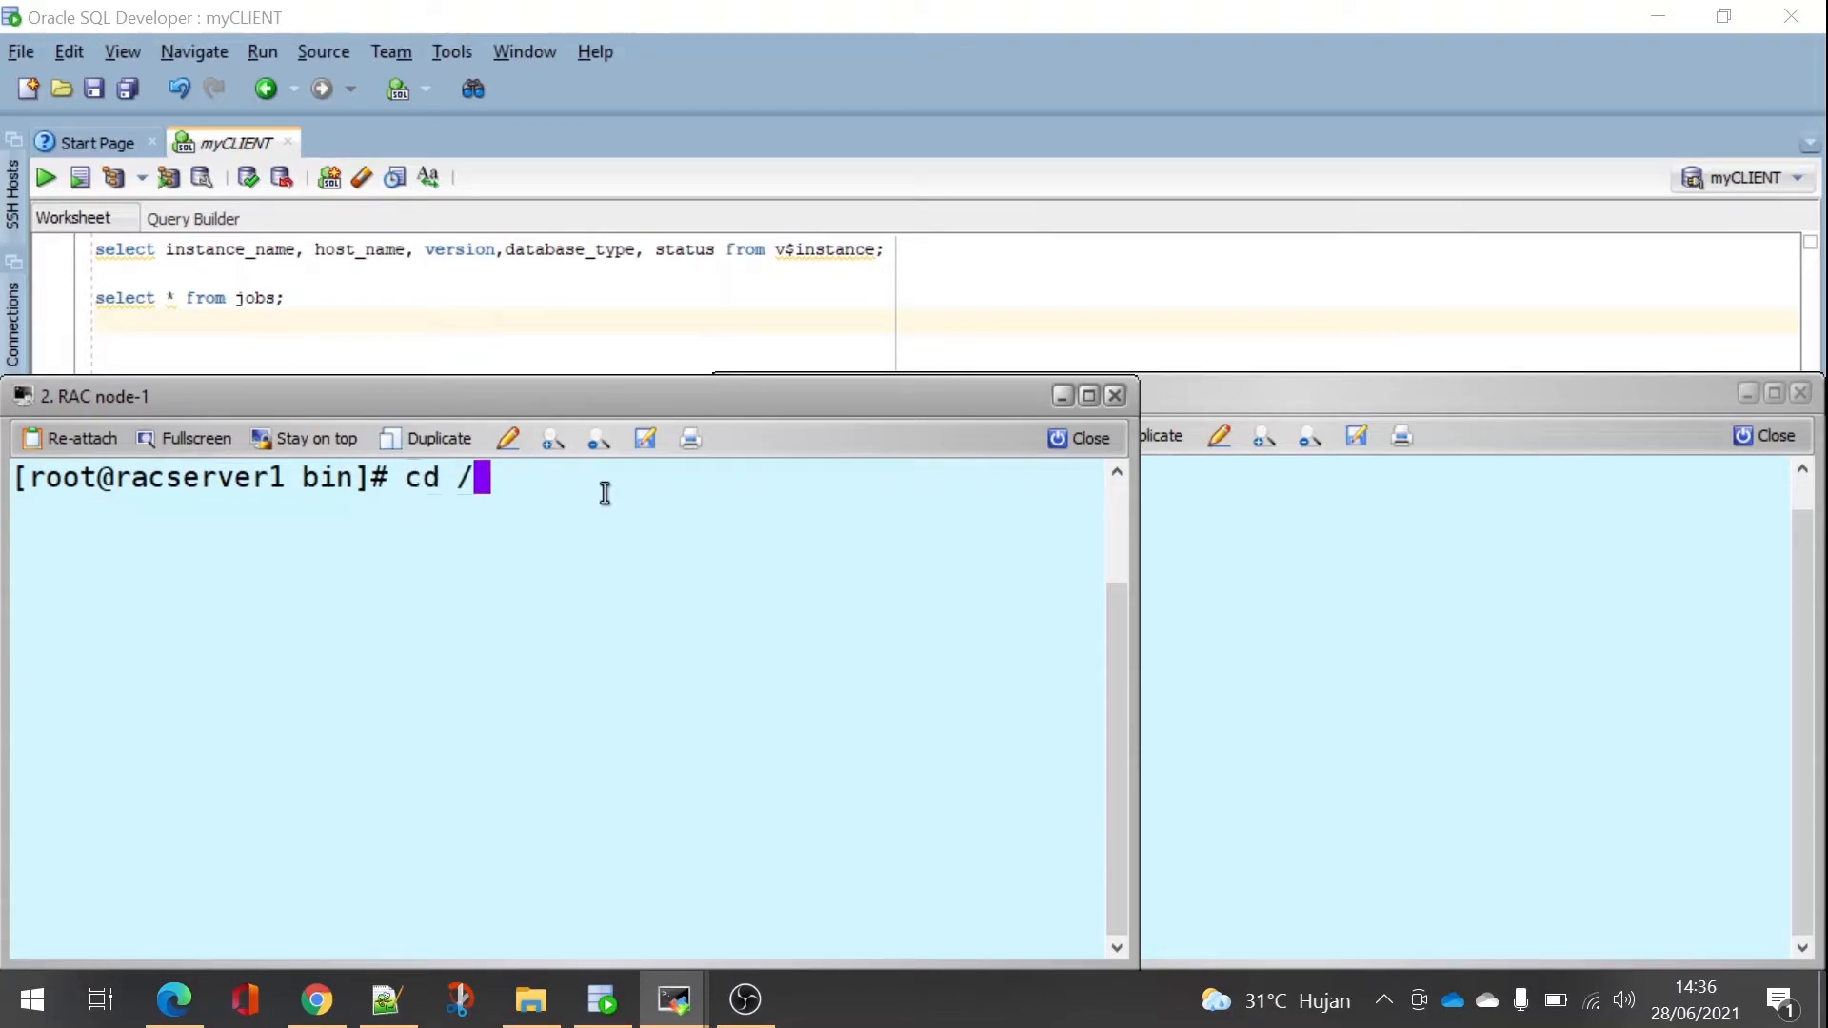
pyautogui.write('u01/')
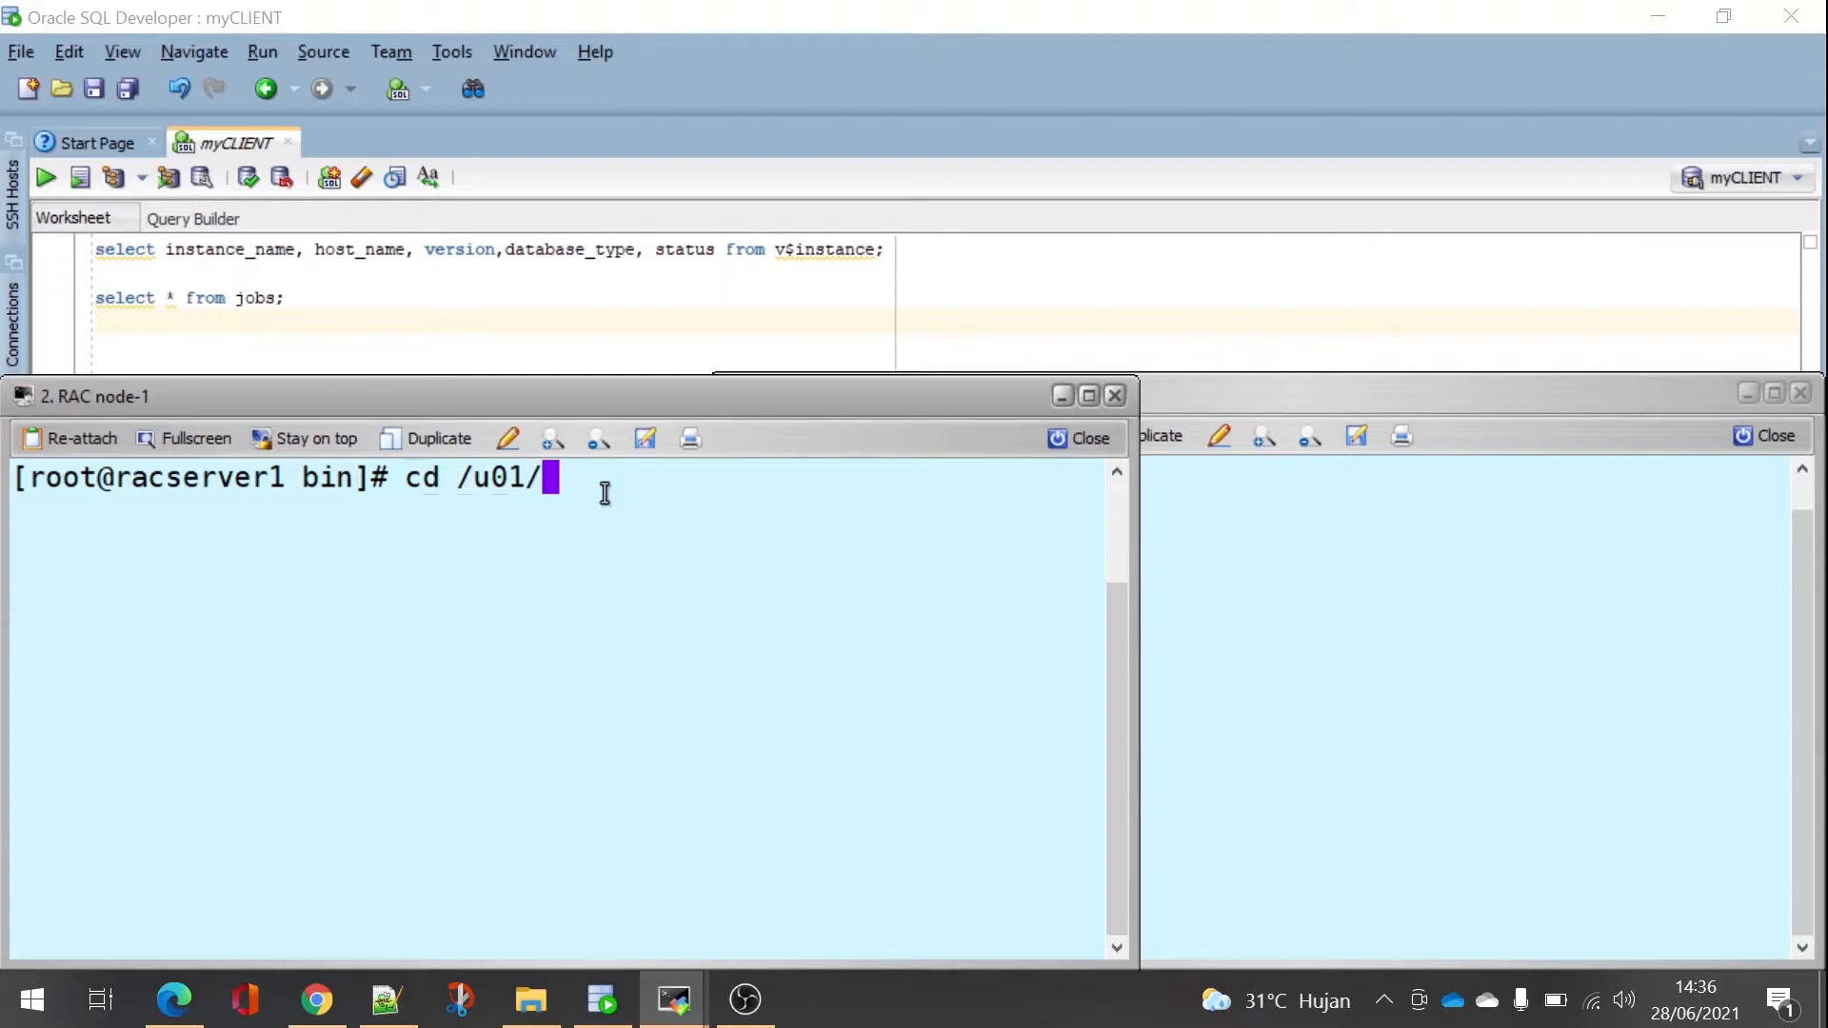
pyautogui.write('app/19.0.0.0/ap')
pyautogui.press('BackSpace')
pyautogui.press('BackSpace')
pyautogui.write('grid/g')
pyautogui.press('BackSpace')
pyautogui.write('bin/')
pyautogui.press('Return')
# - List the crsctl file in long format with ls -l on RAC node-1
pyautogui.write('ls -l c')
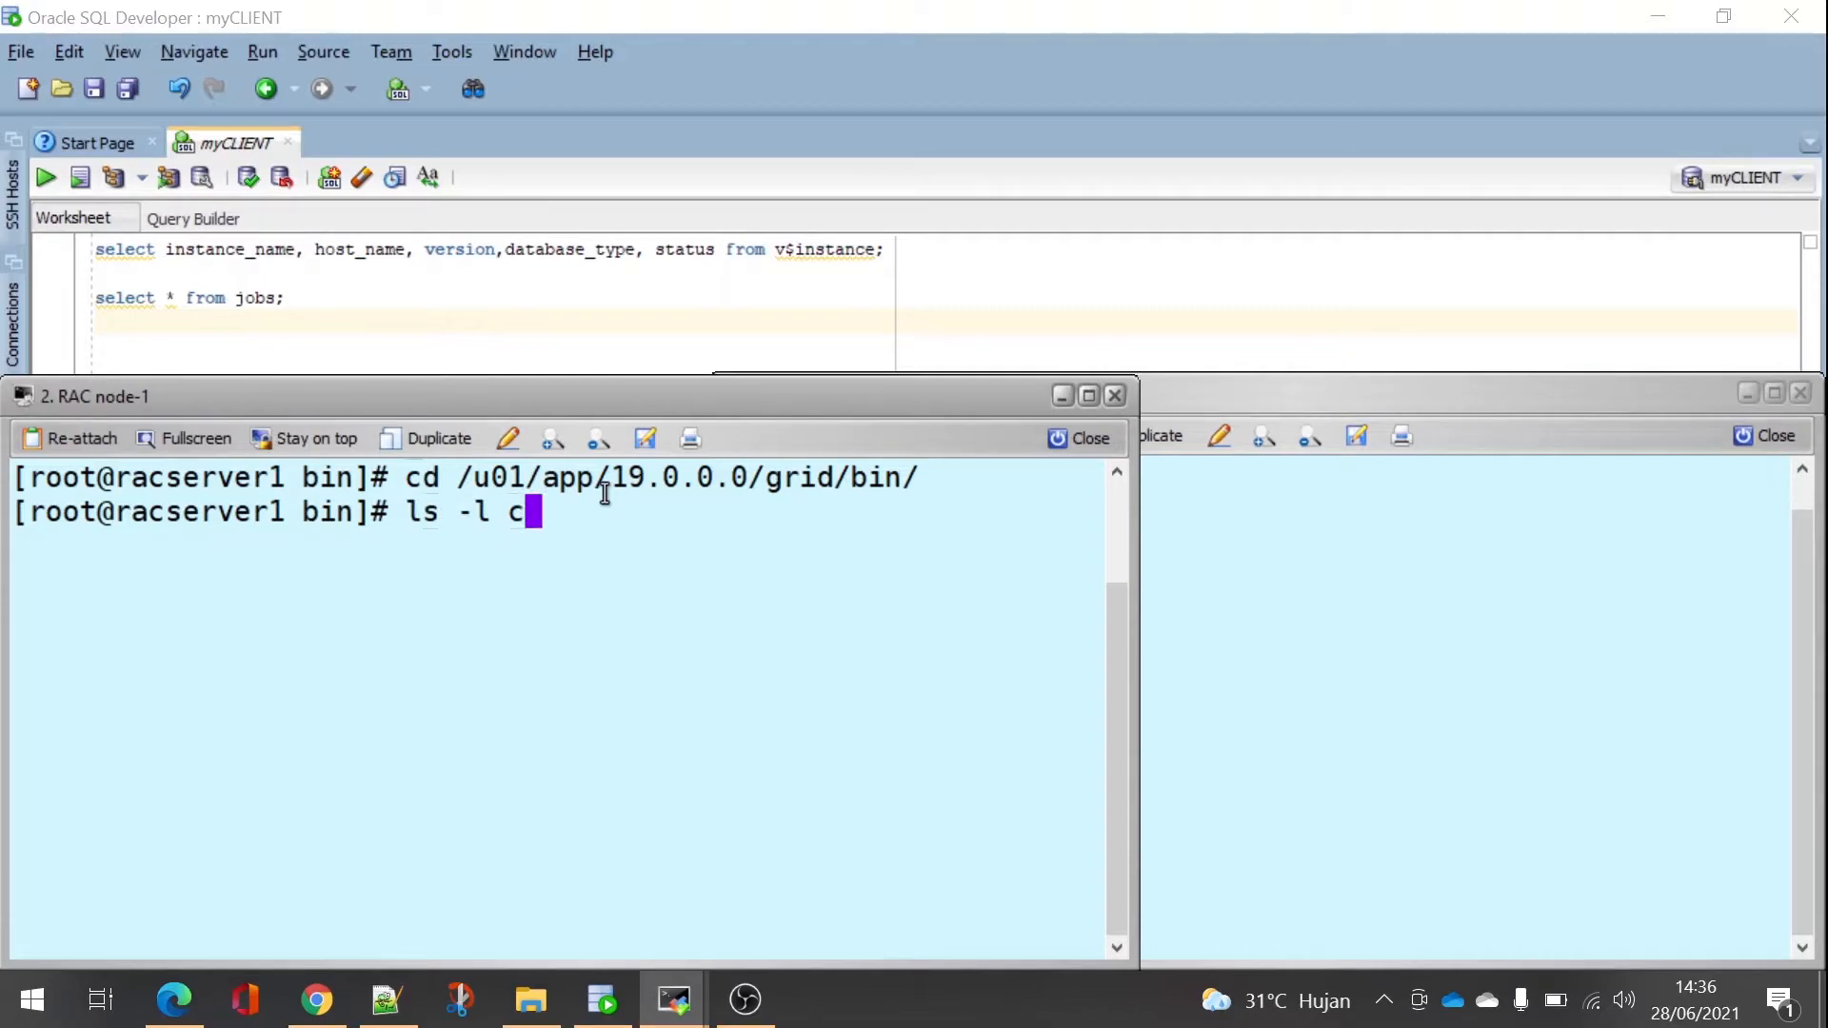
pyautogui.write('rsctl')
pyautogui.press('Return')
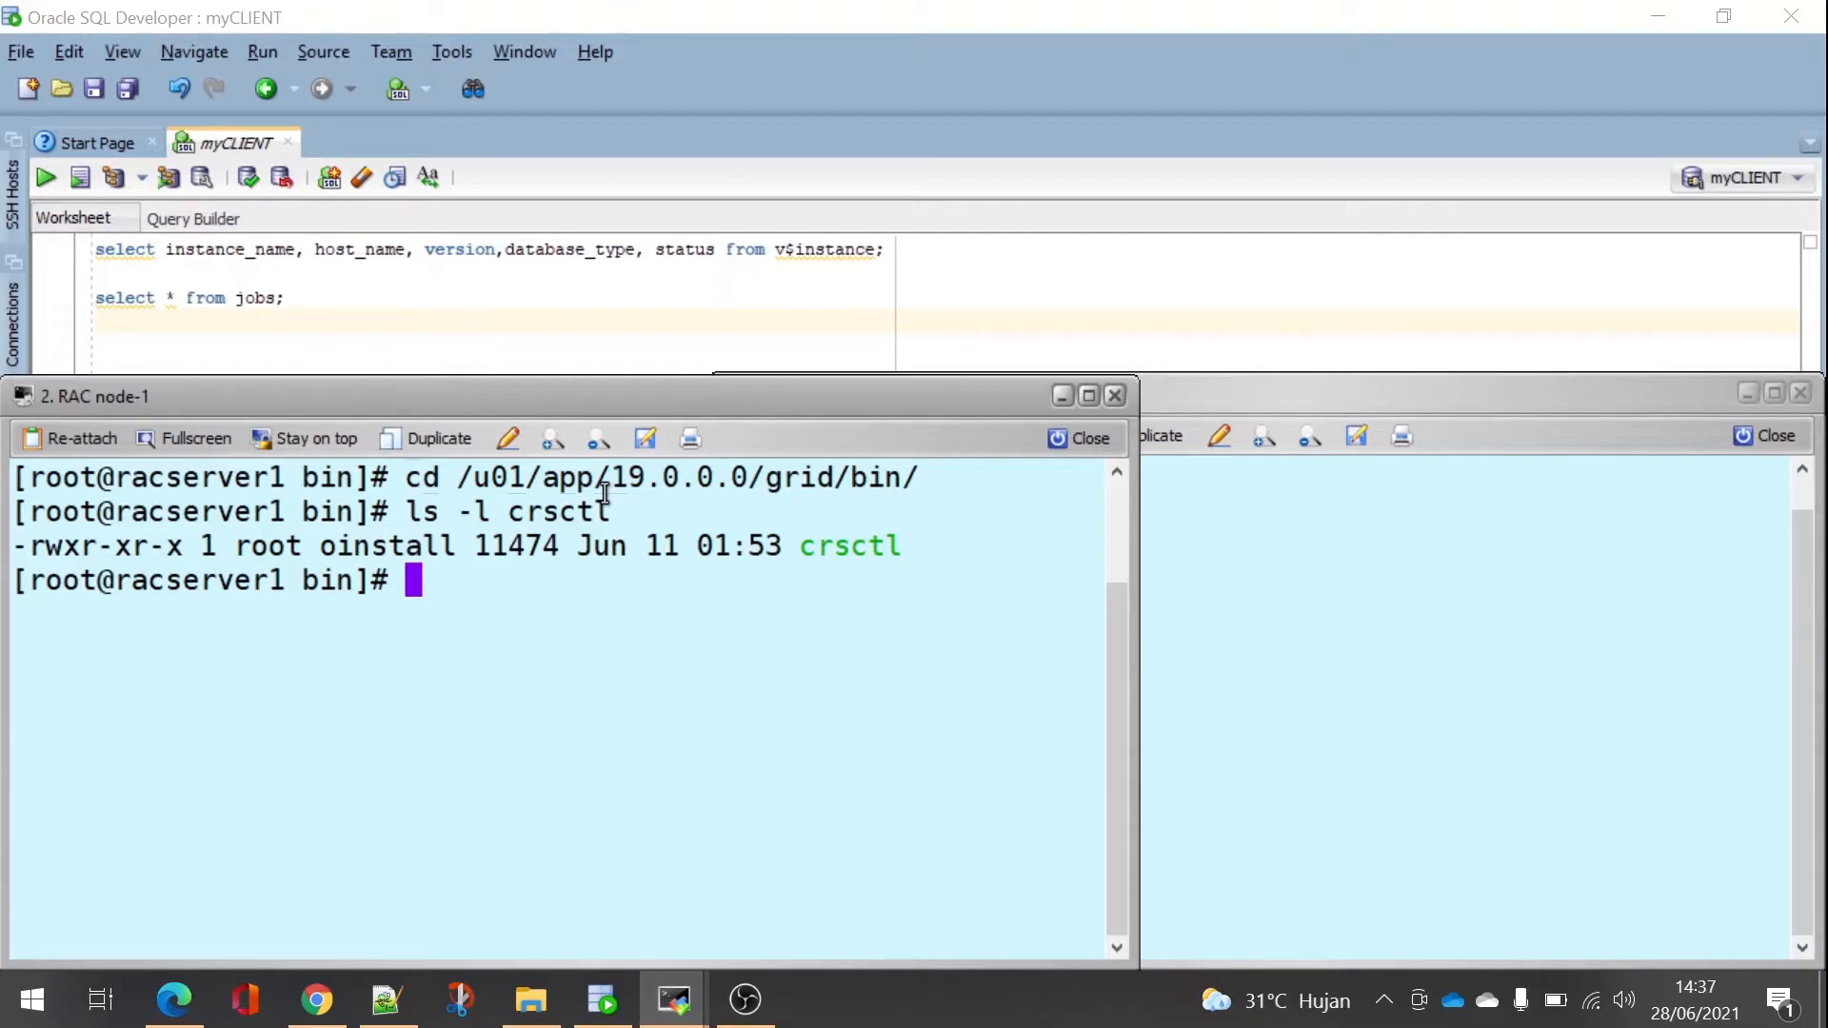
pyautogui.moveTo(850, 546); pyautogui.dragTo(901, 547)
pyautogui.doubleClick(837, 547)
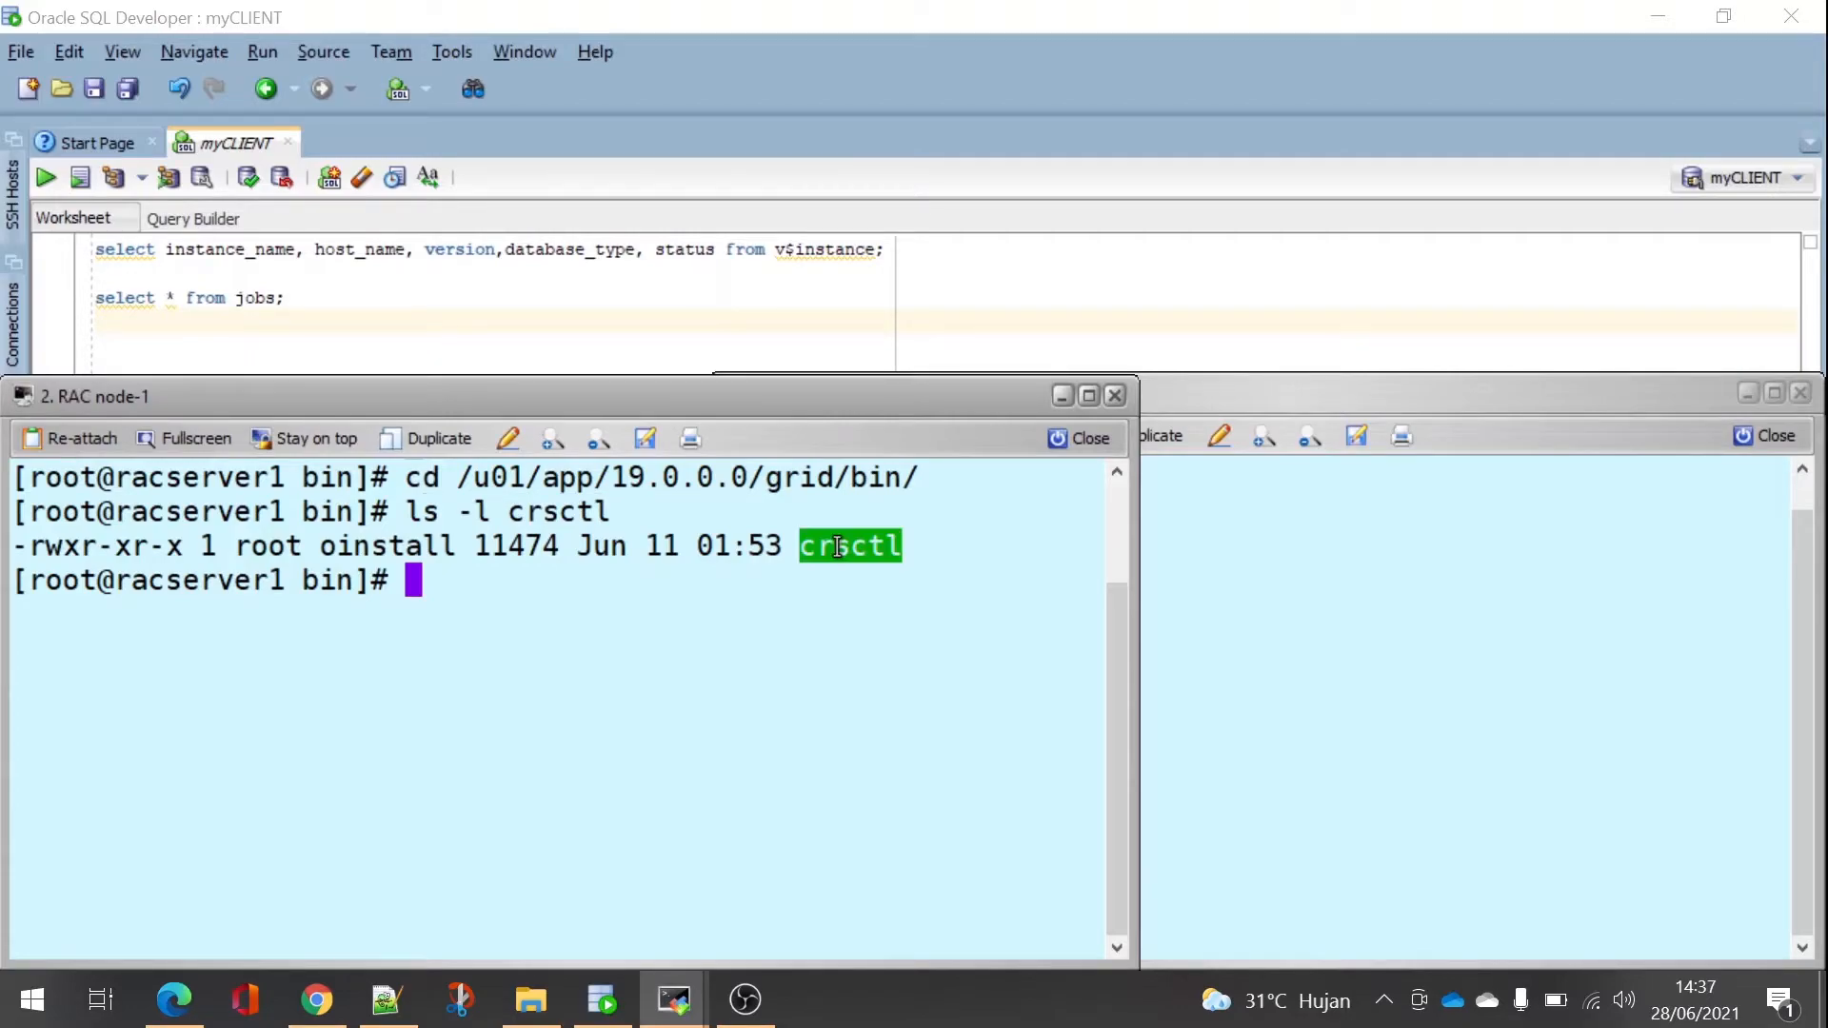
pyautogui.click(791, 595)
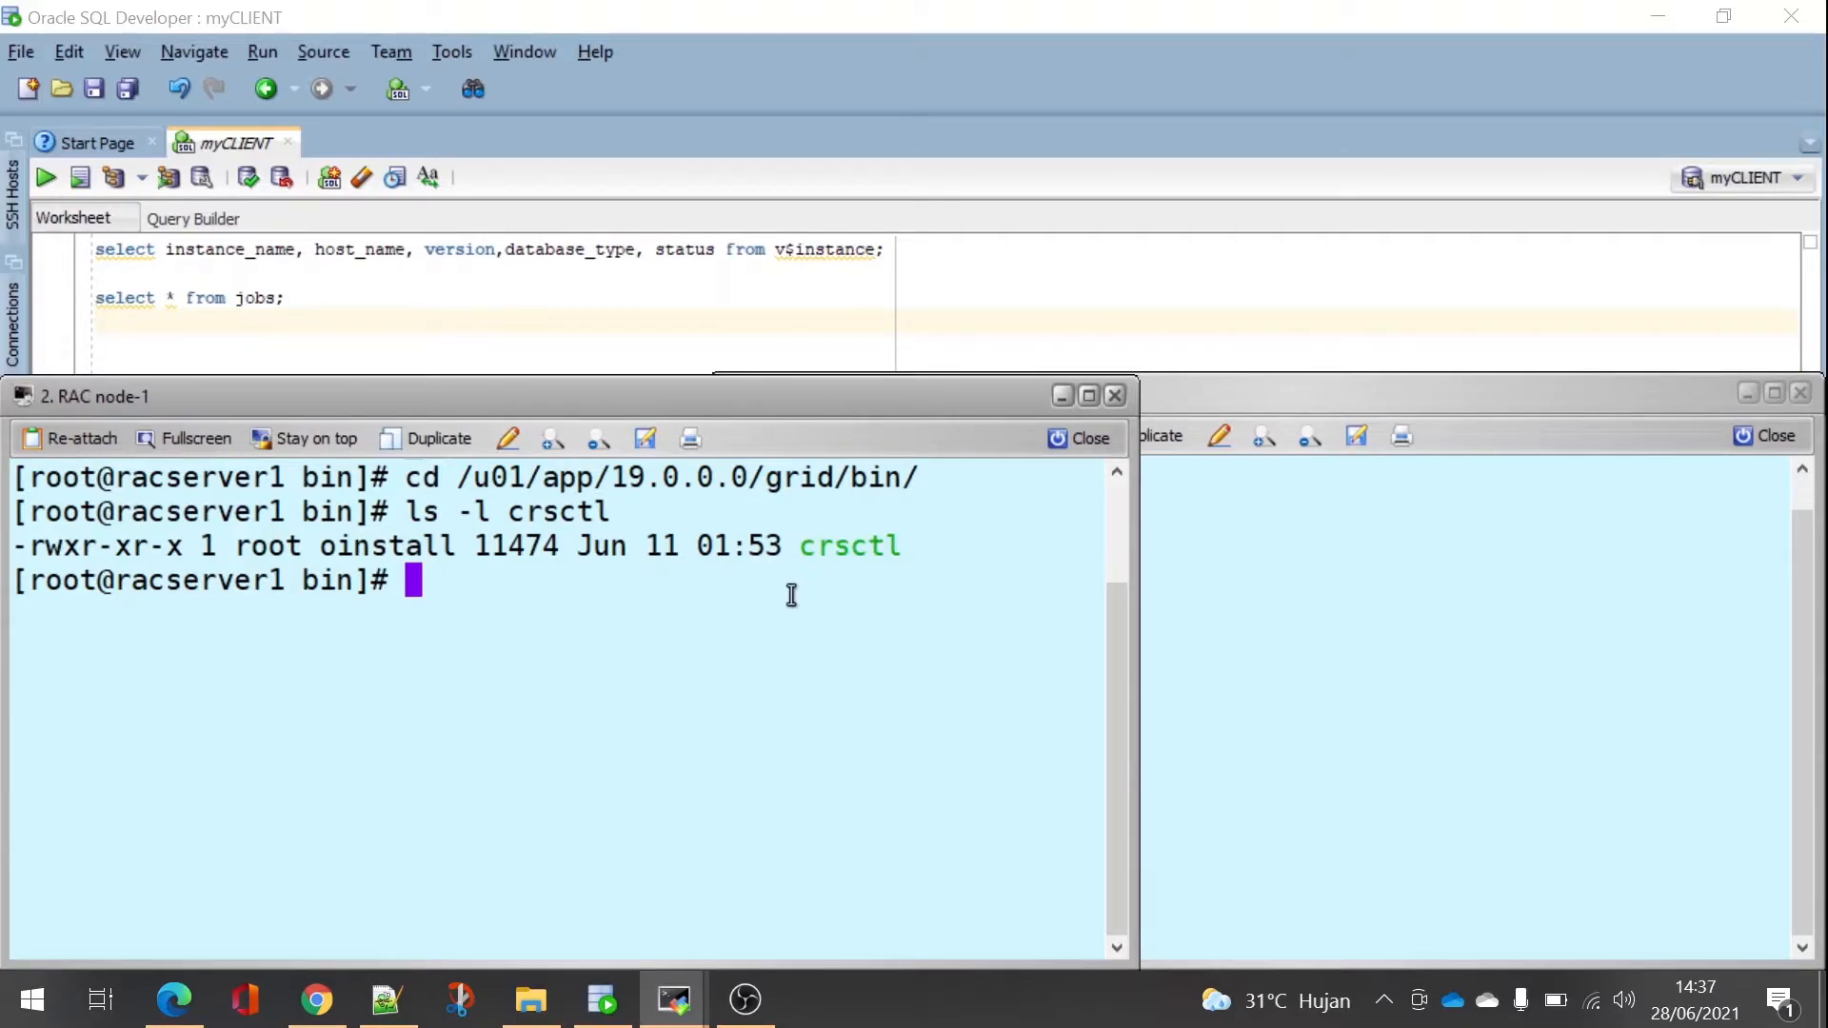
# - Run ./crsctl status resource on RAC node-1, maximize the terminal, and examine the ora.dbrac01_dbrac01.db entry
pyautogui.write('./crsctl sta')
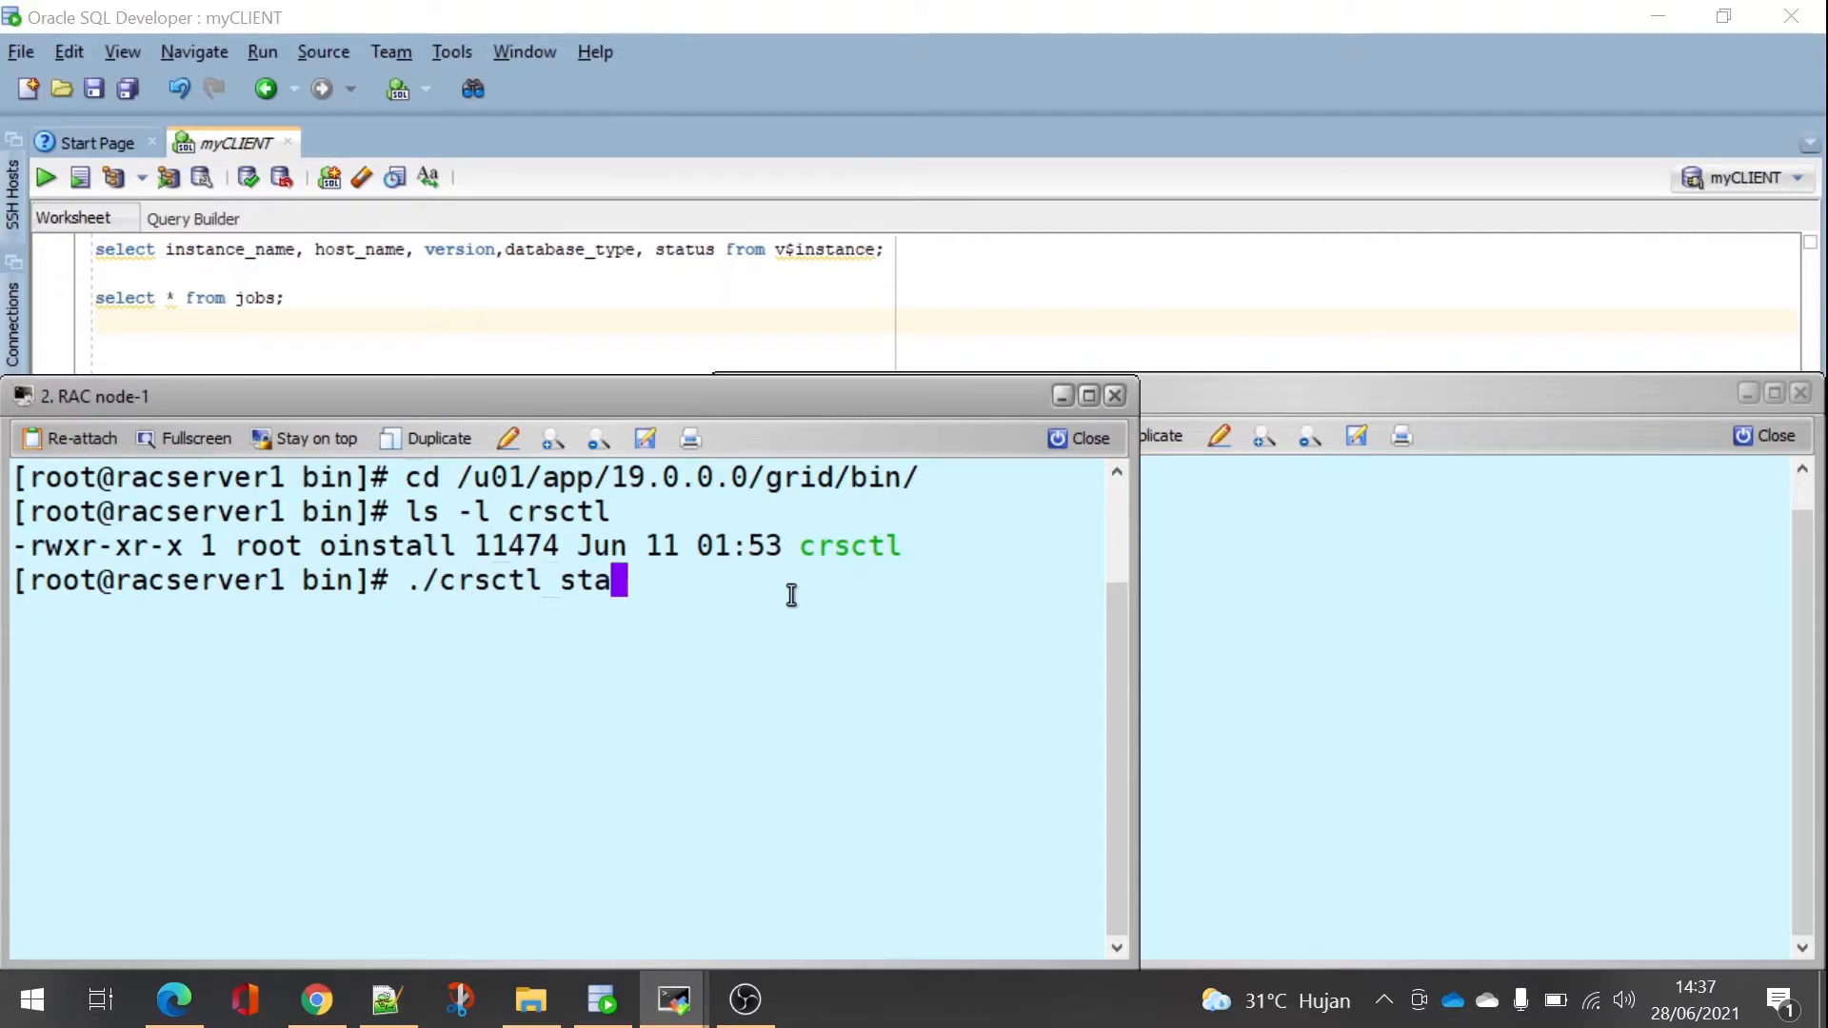
pyautogui.write('tus resource')
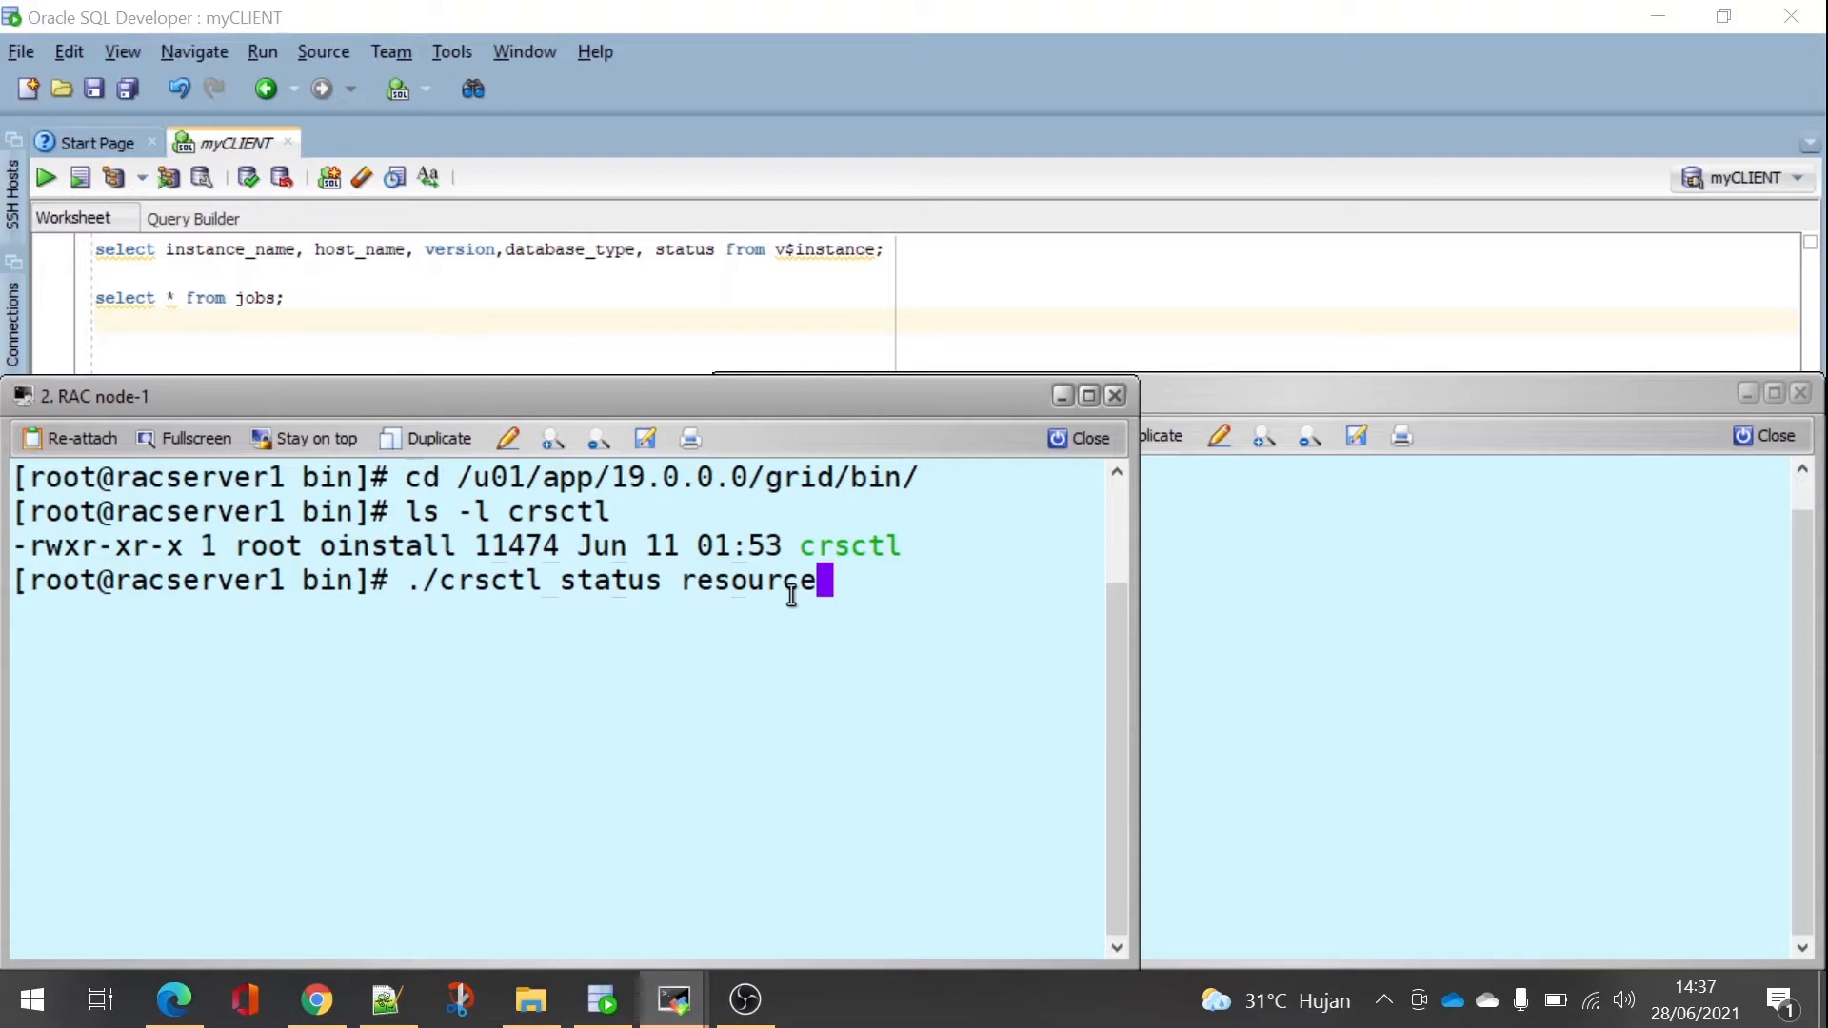
pyautogui.press('Return')
pyautogui.click(1086, 396)
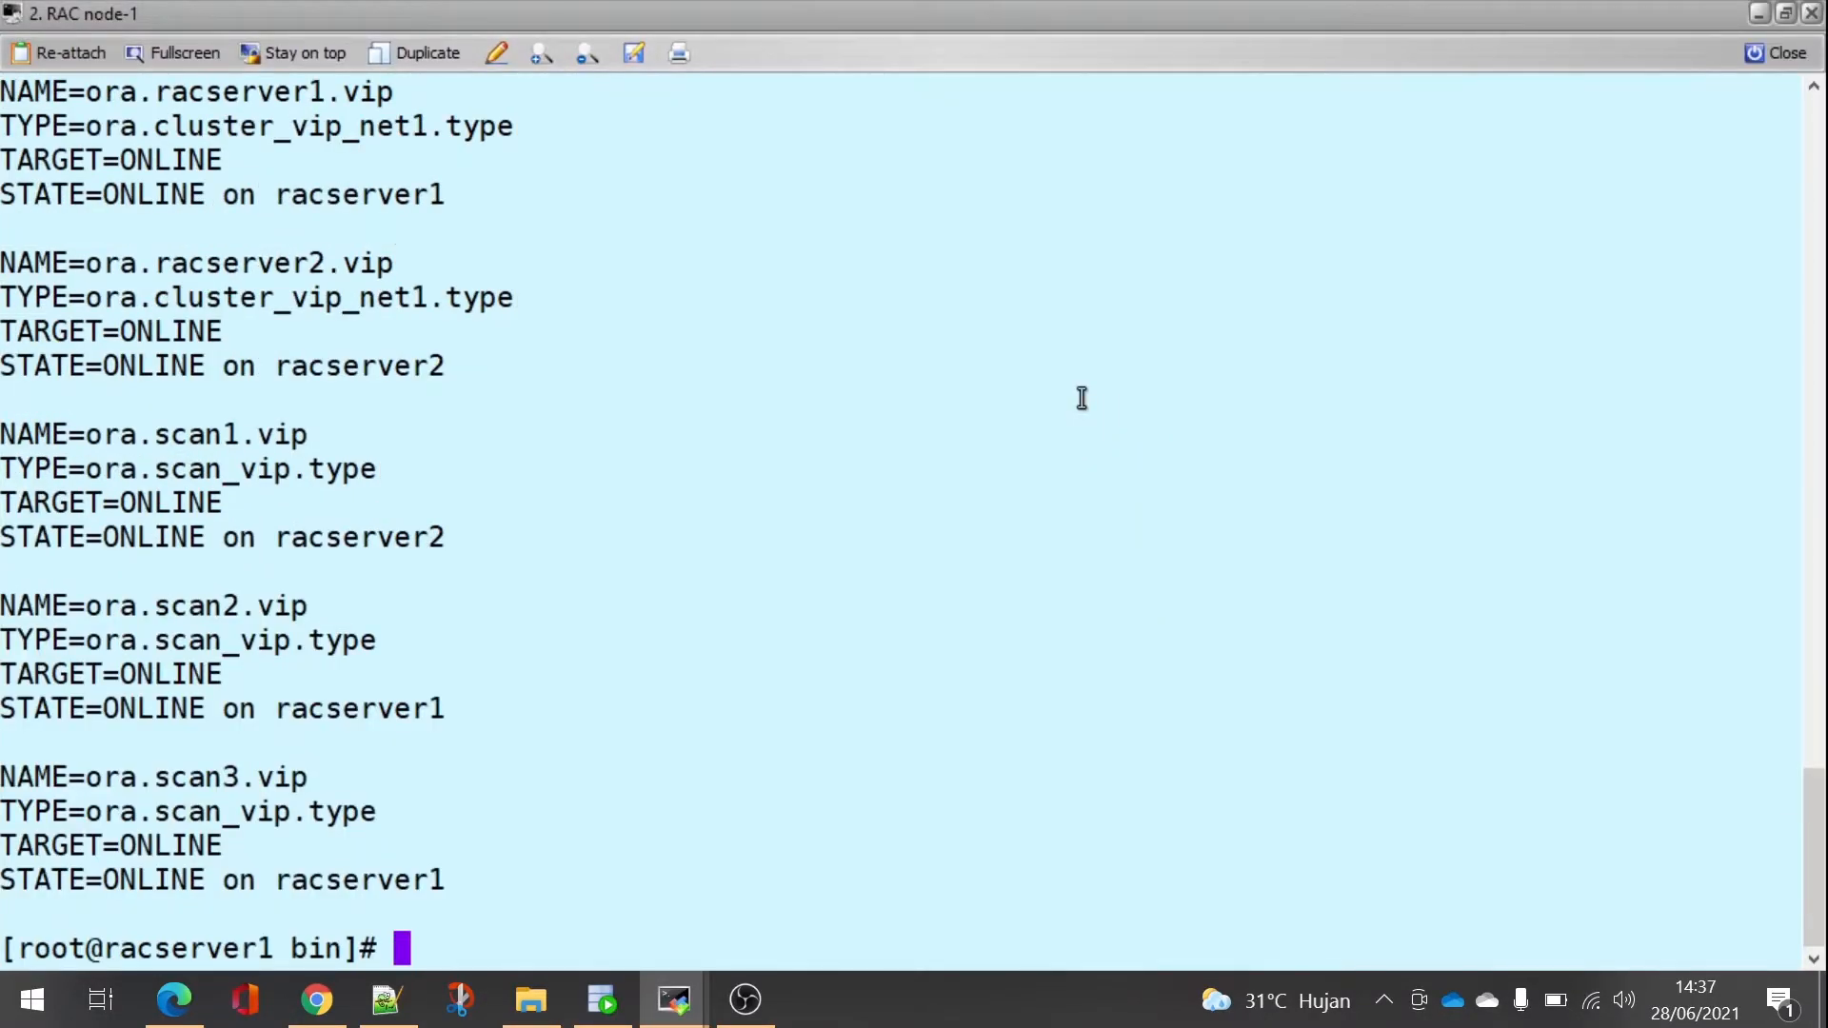
pyautogui.scroll(1, 1816, 788)
pyautogui.moveTo(1815, 789); pyautogui.dragTo(1819, 200)
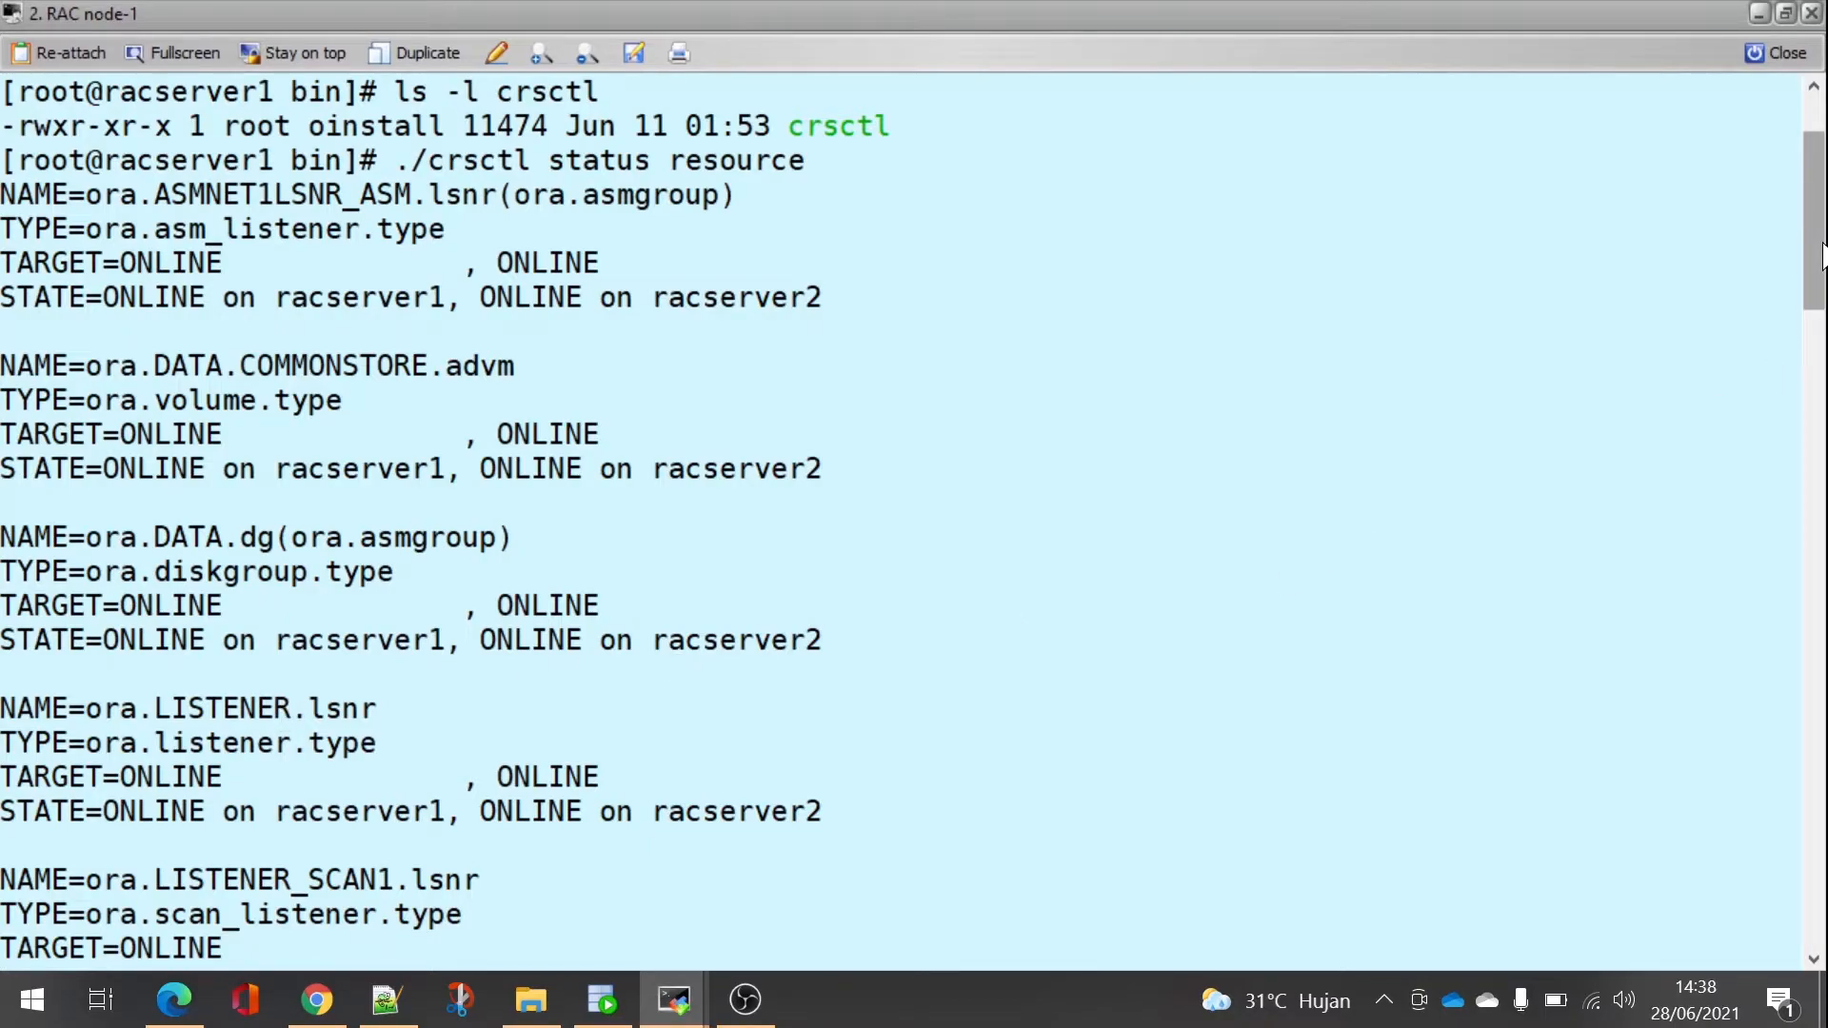
pyautogui.moveTo(1822, 256); pyautogui.dragTo(1803, 640)
pyautogui.moveTo(8, 533); pyautogui.dragTo(831, 649)
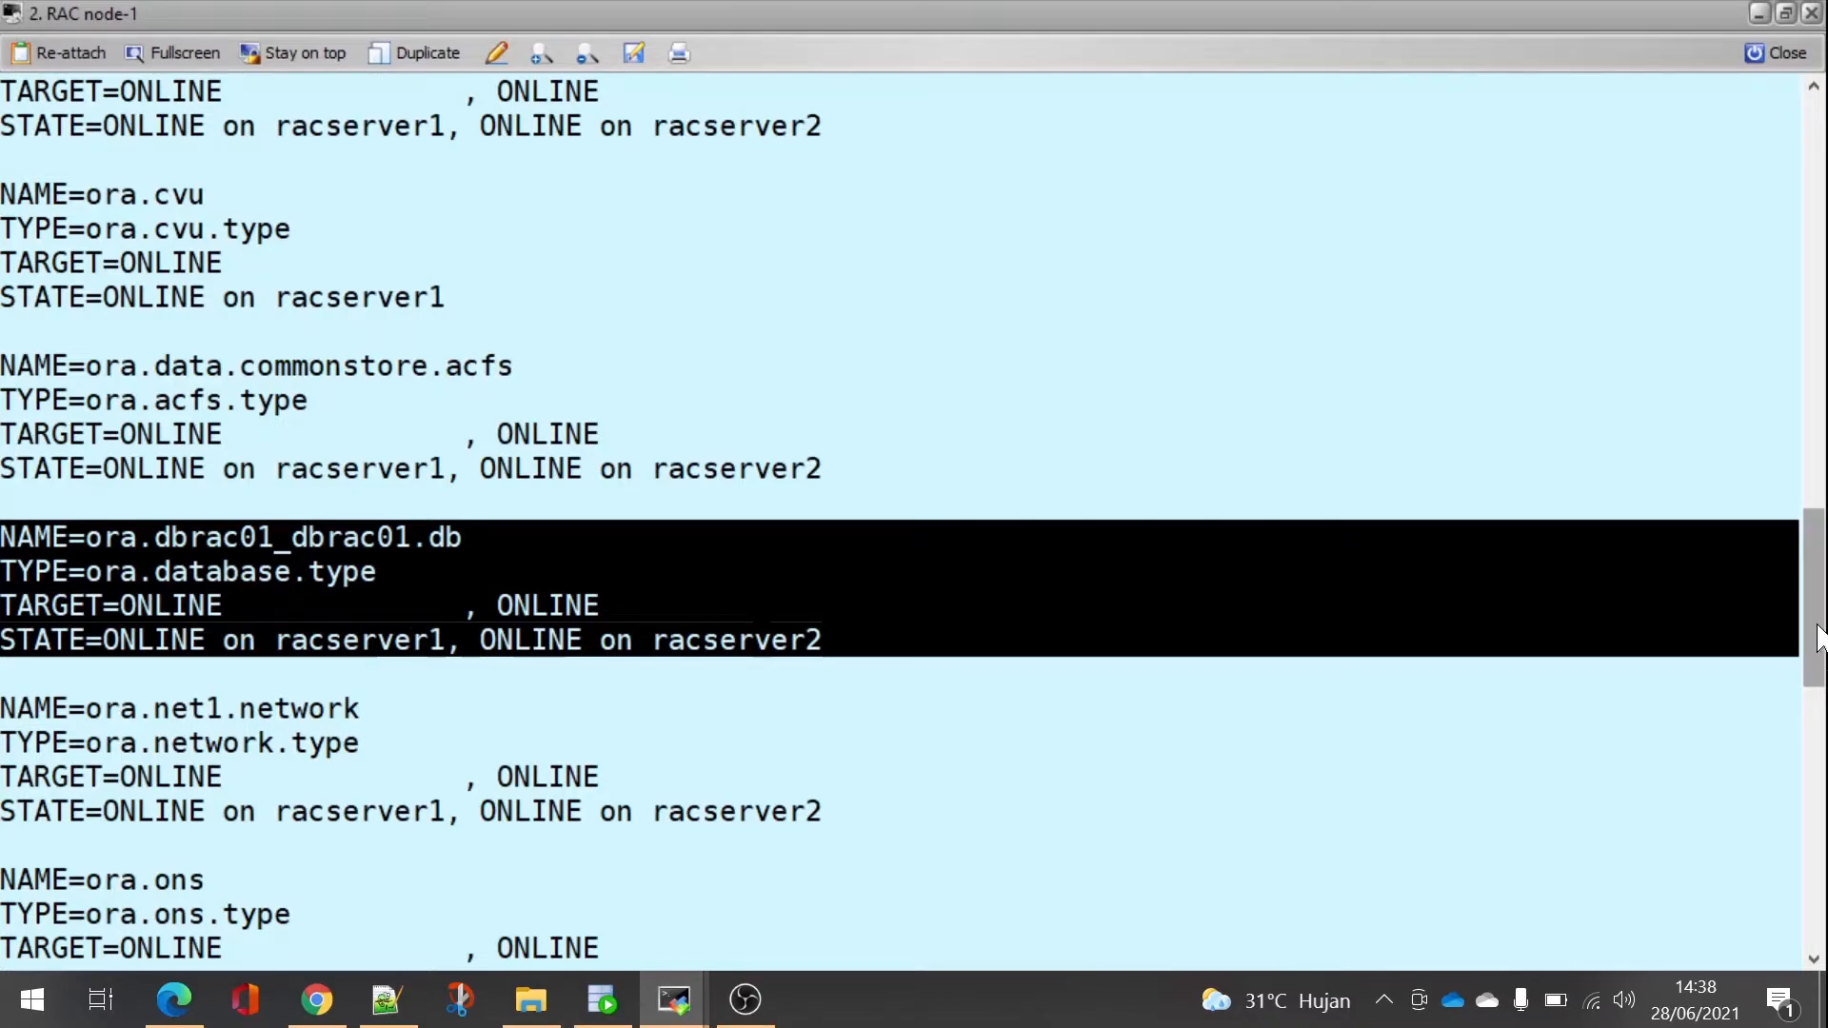
pyautogui.moveTo(1819, 637); pyautogui.dragTo(1762, 848)
# - Run ./crsctl status resource -t on RAC node-1 and examine the database resource's status on both nodes
pyautogui.press('Return')
pyautogui.press('Return')
pyautogui.press('Return')
pyautogui.press('Return')
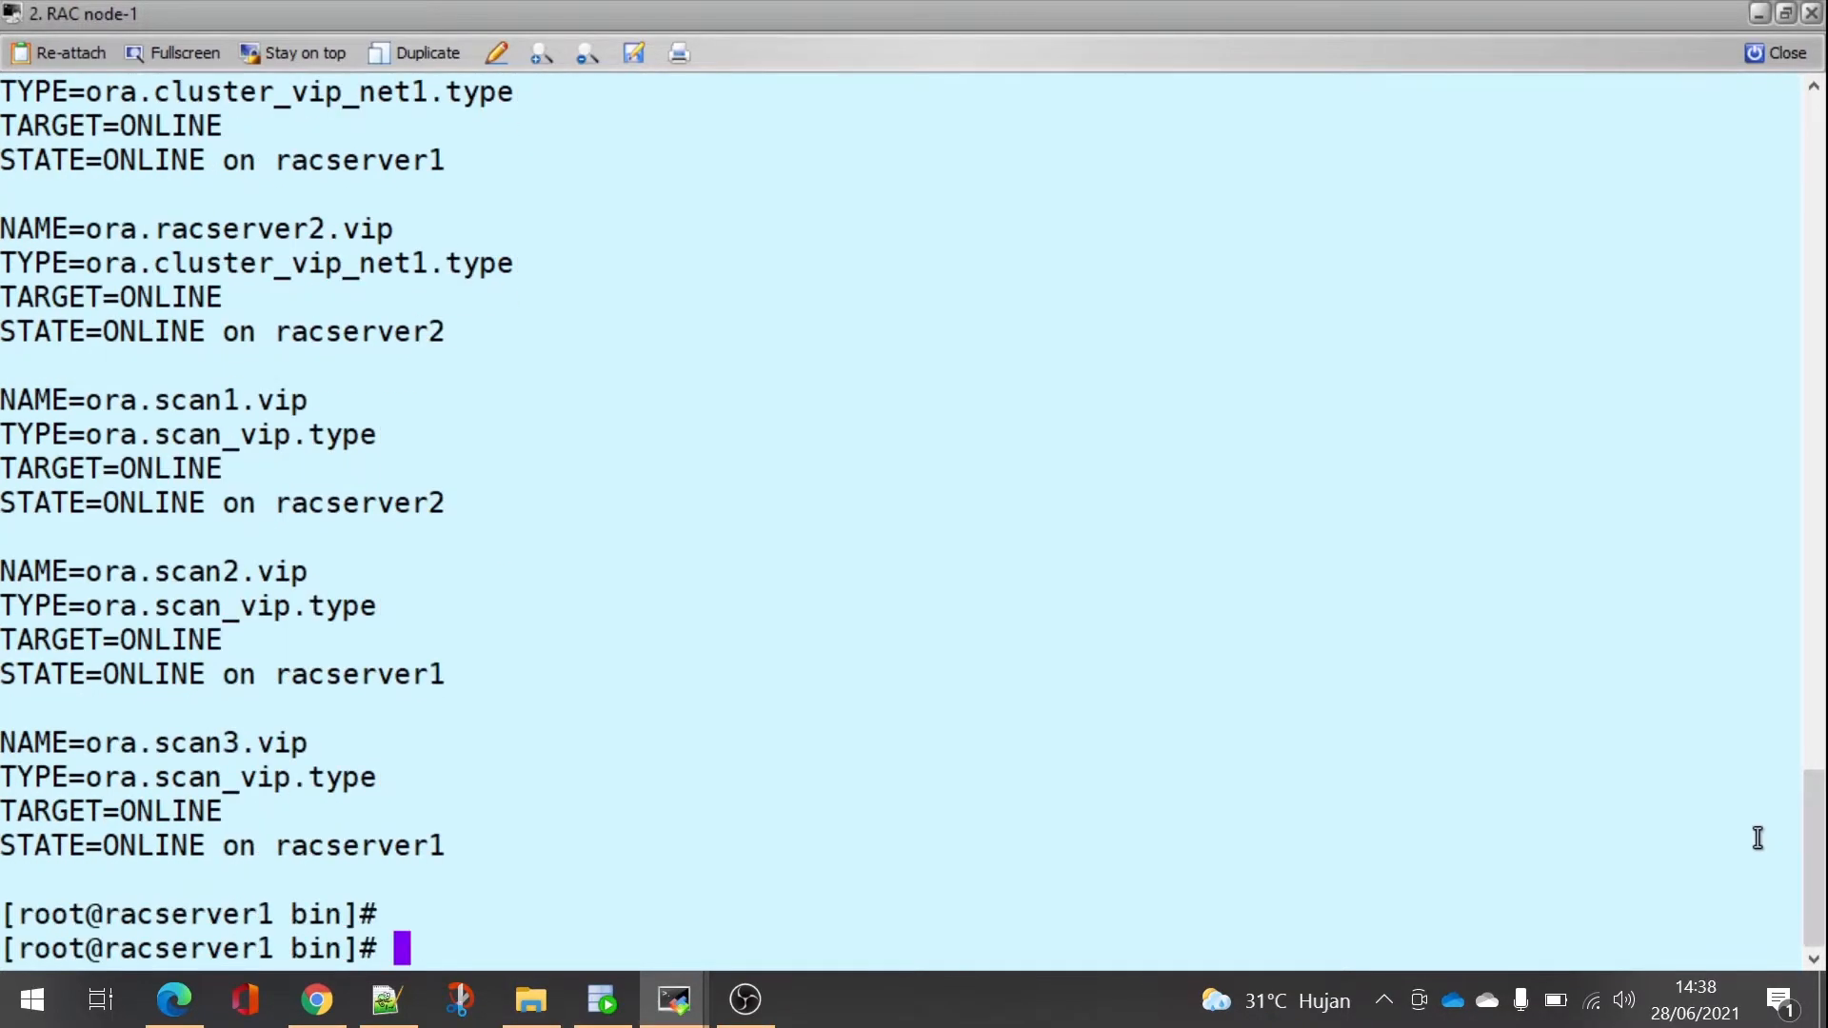
pyautogui.write('./crsctl status resource -t')
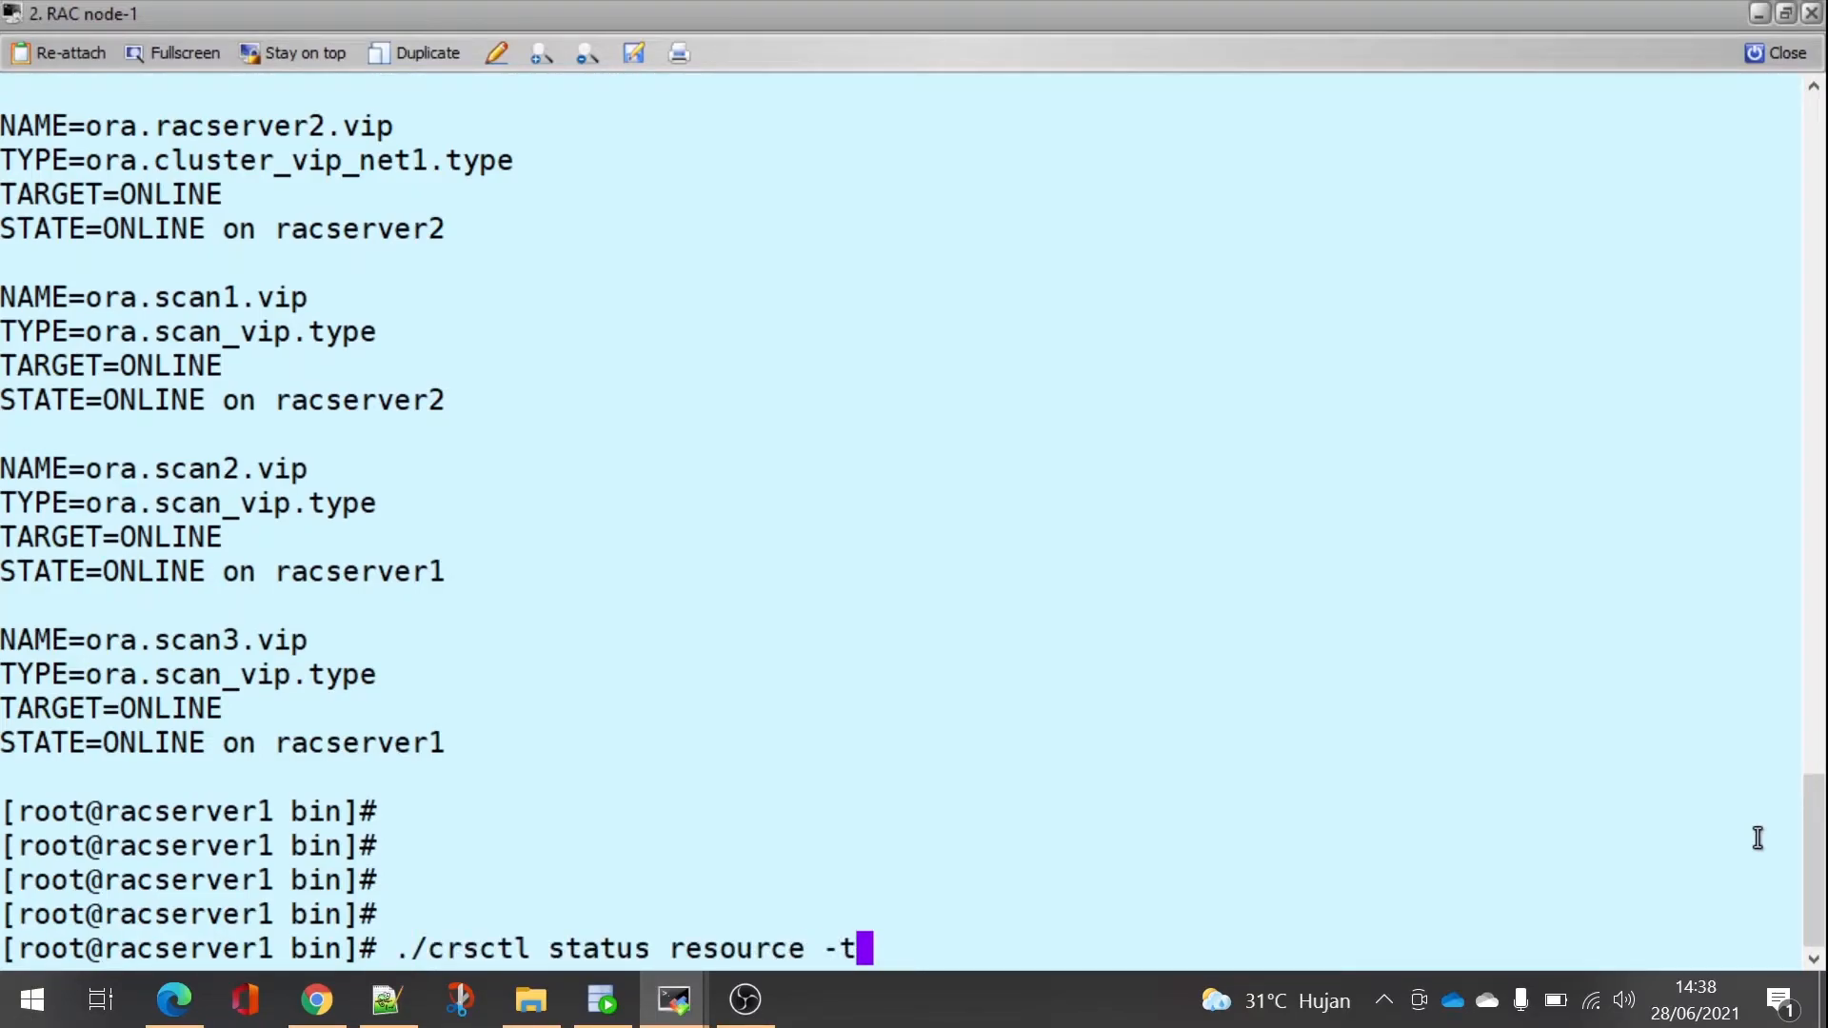
pyautogui.press('Return')
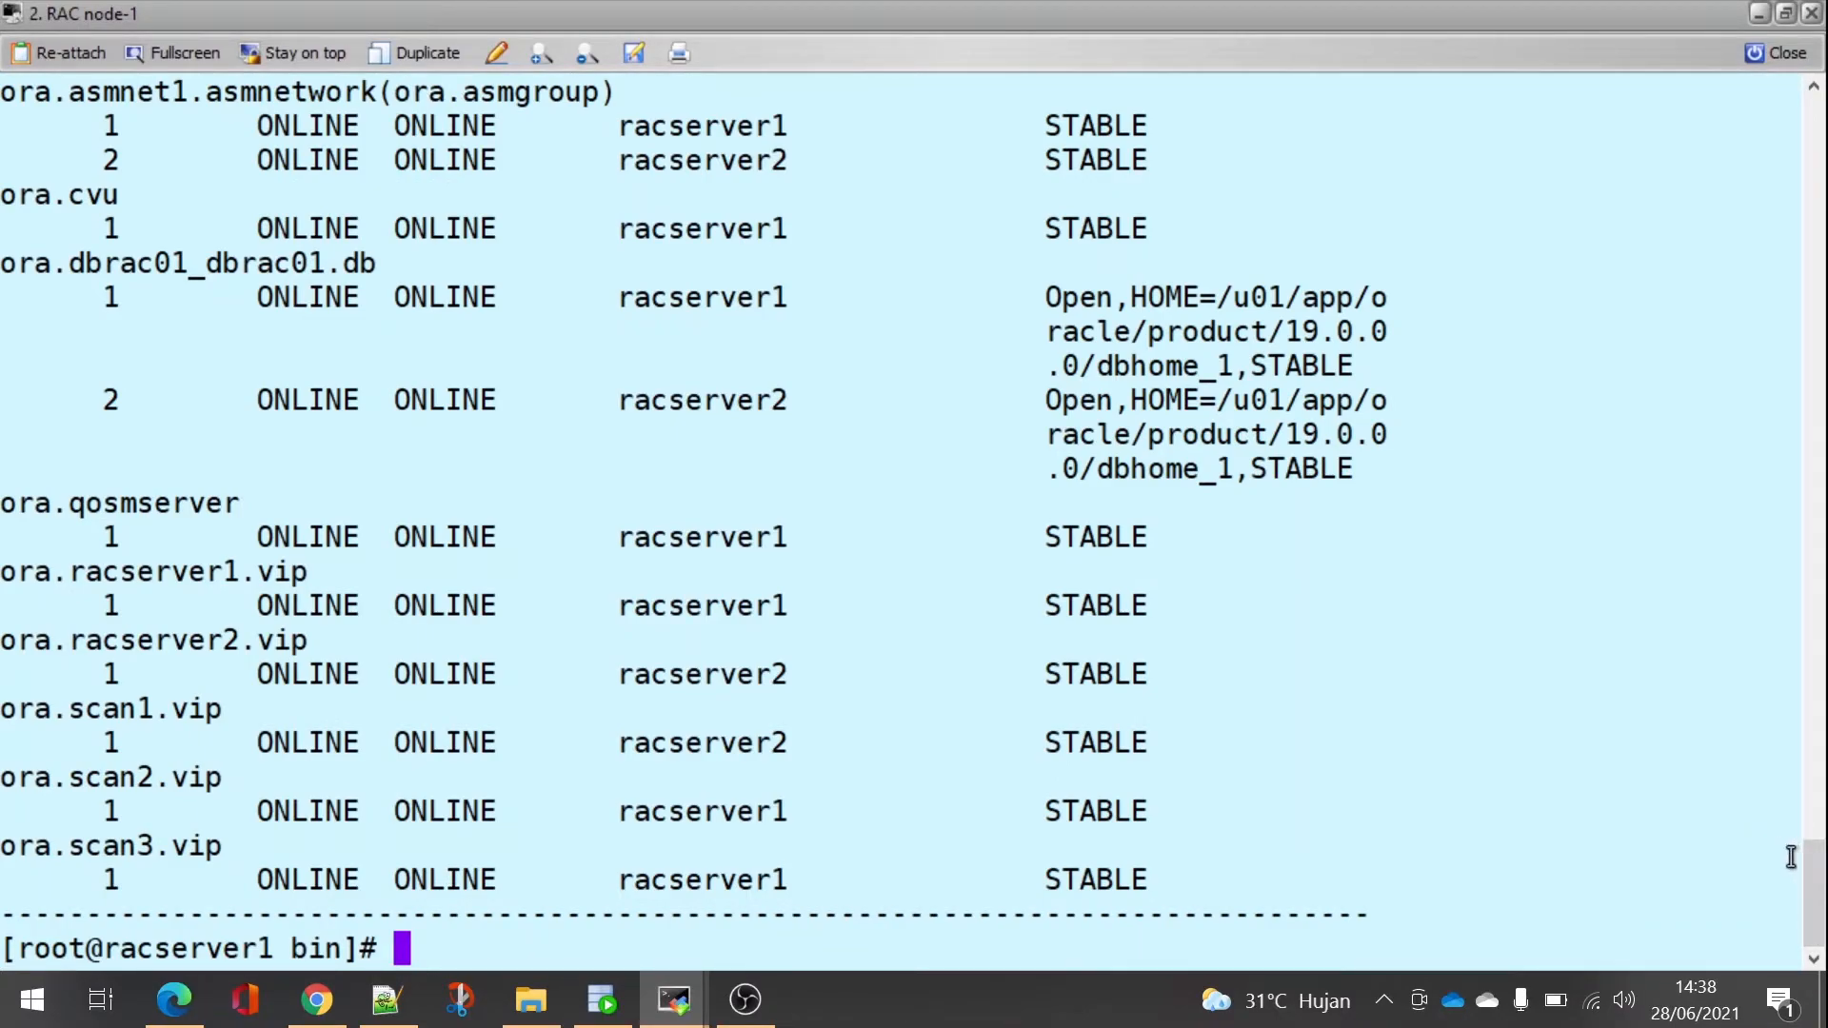
pyautogui.moveTo(1816, 890); pyautogui.dragTo(1819, 841)
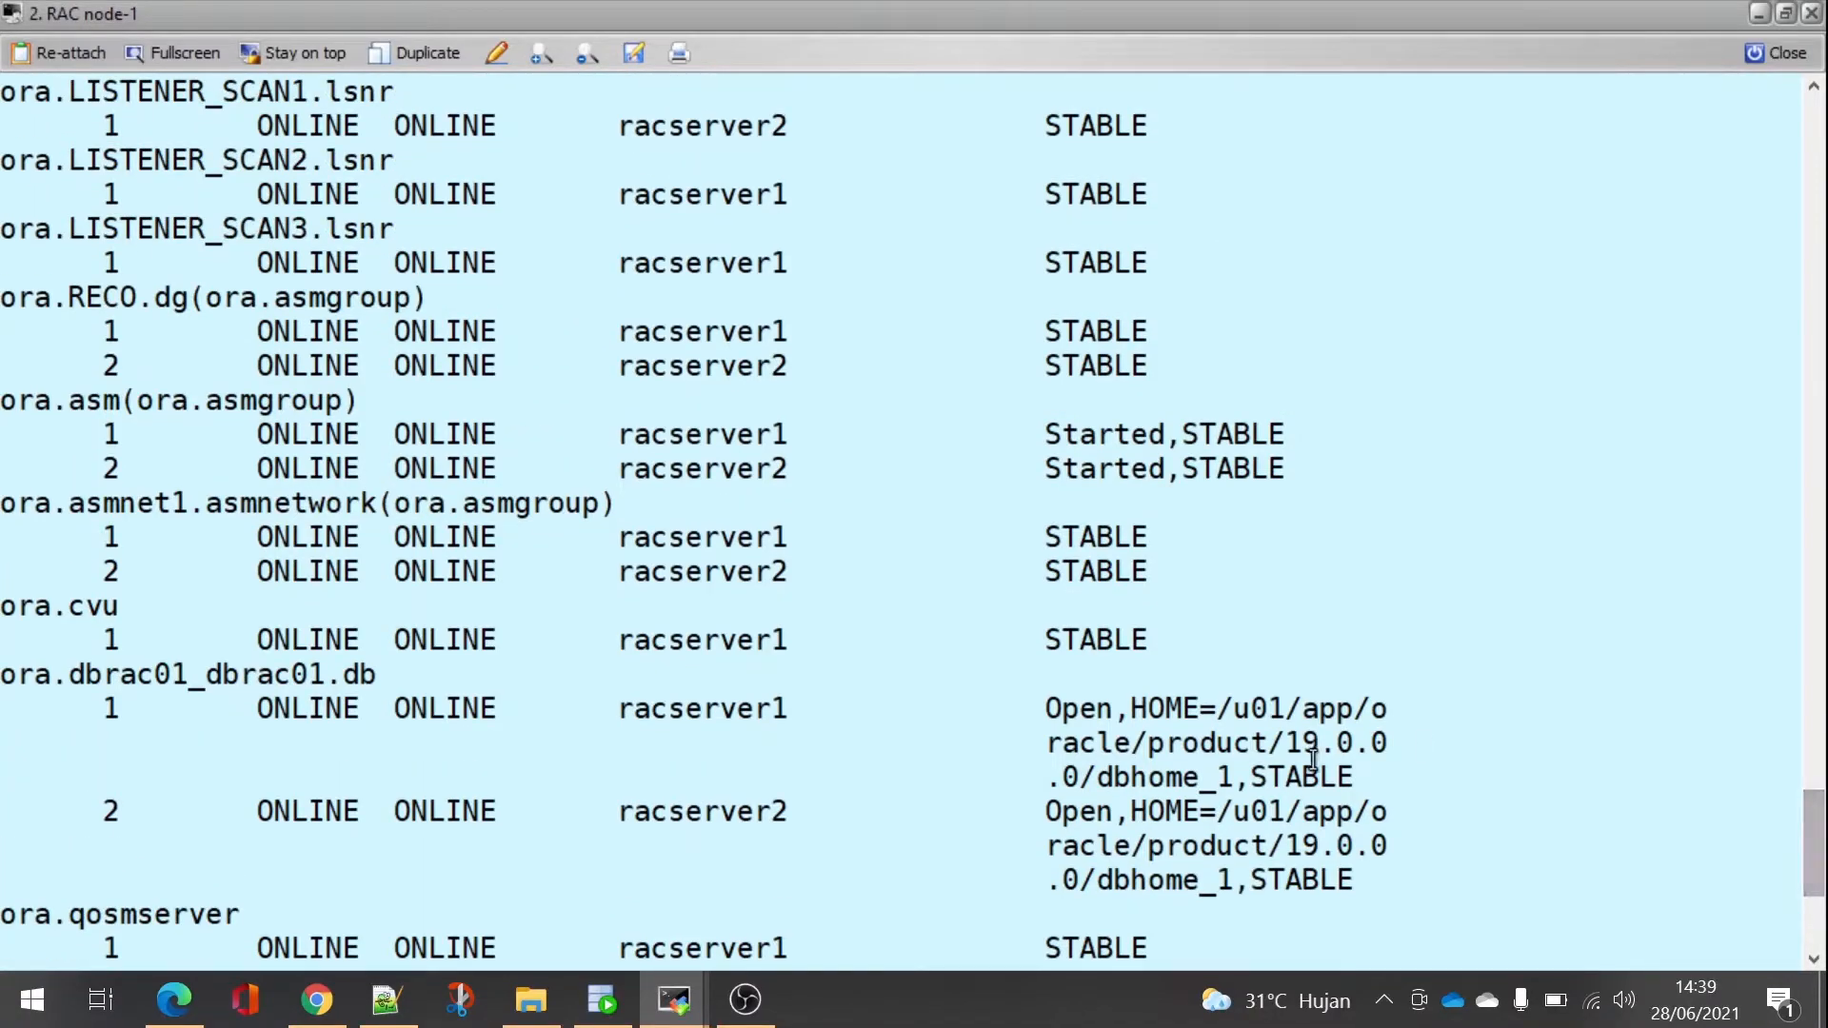
pyautogui.moveTo(9, 673); pyautogui.dragTo(1440, 862)
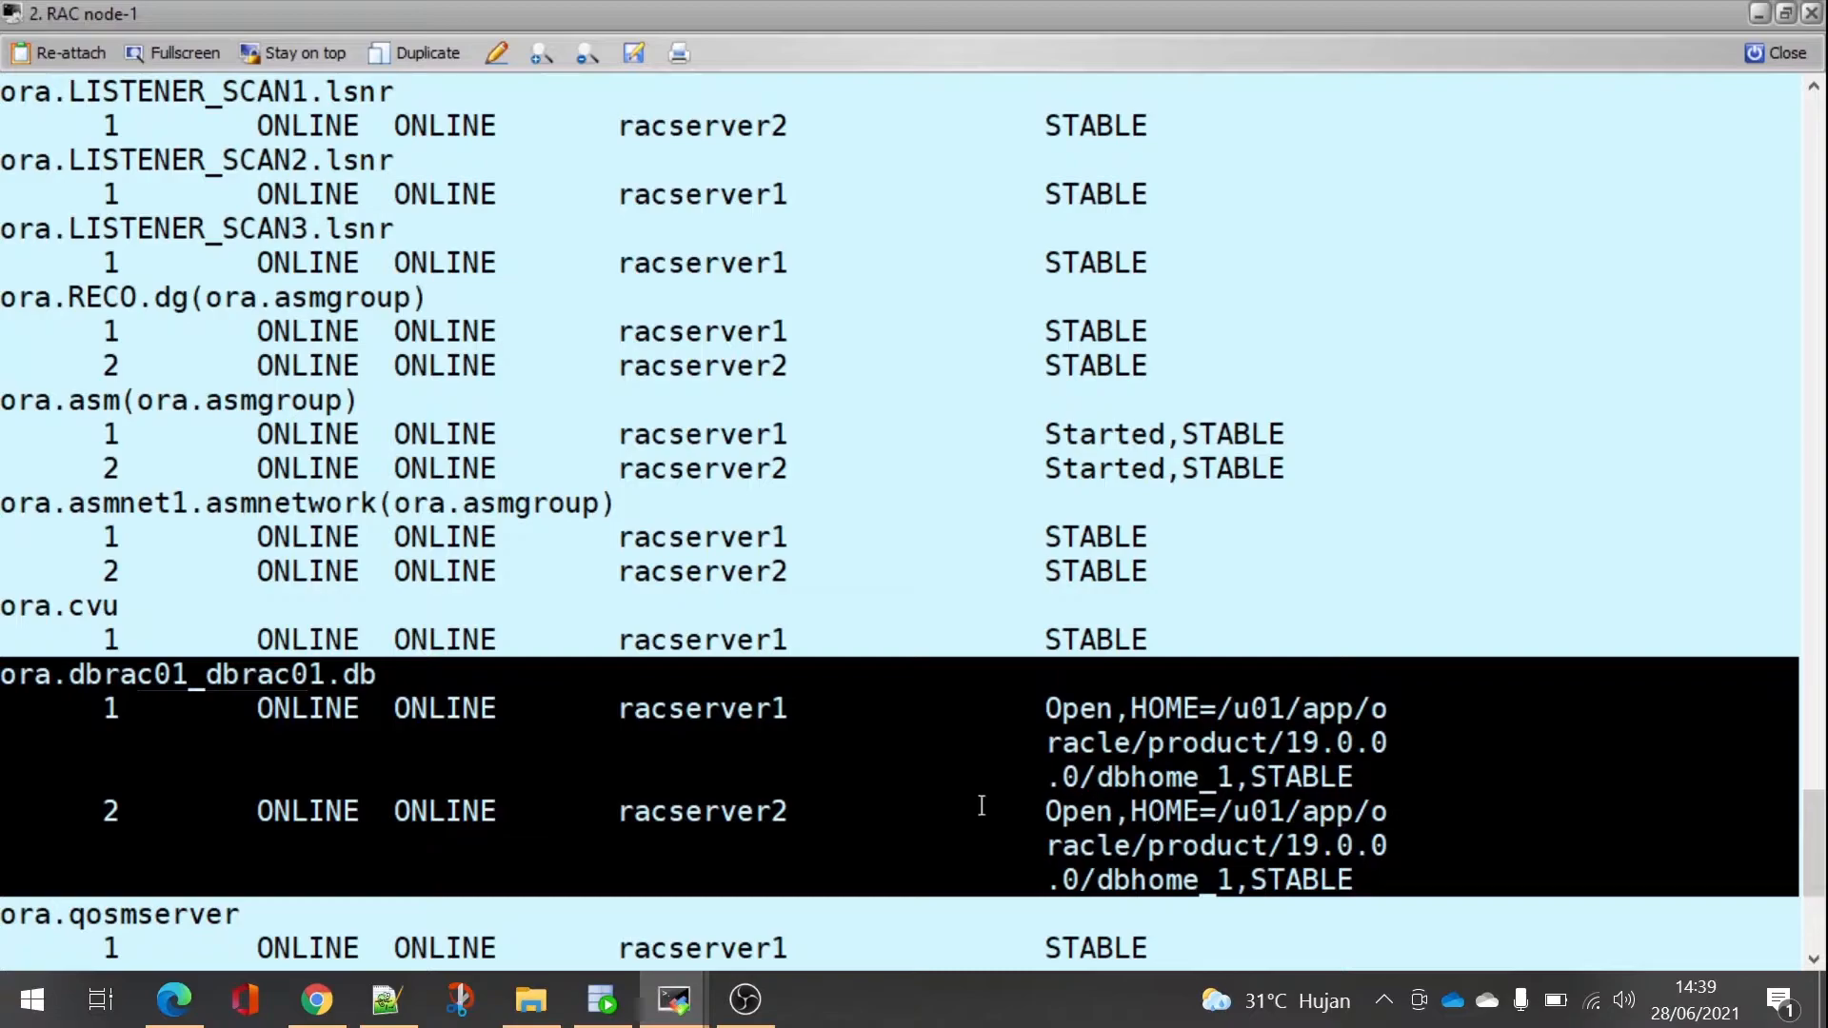
pyautogui.moveTo(1818, 895); pyautogui.dragTo(1814, 952)
pyautogui.click(1659, 882)
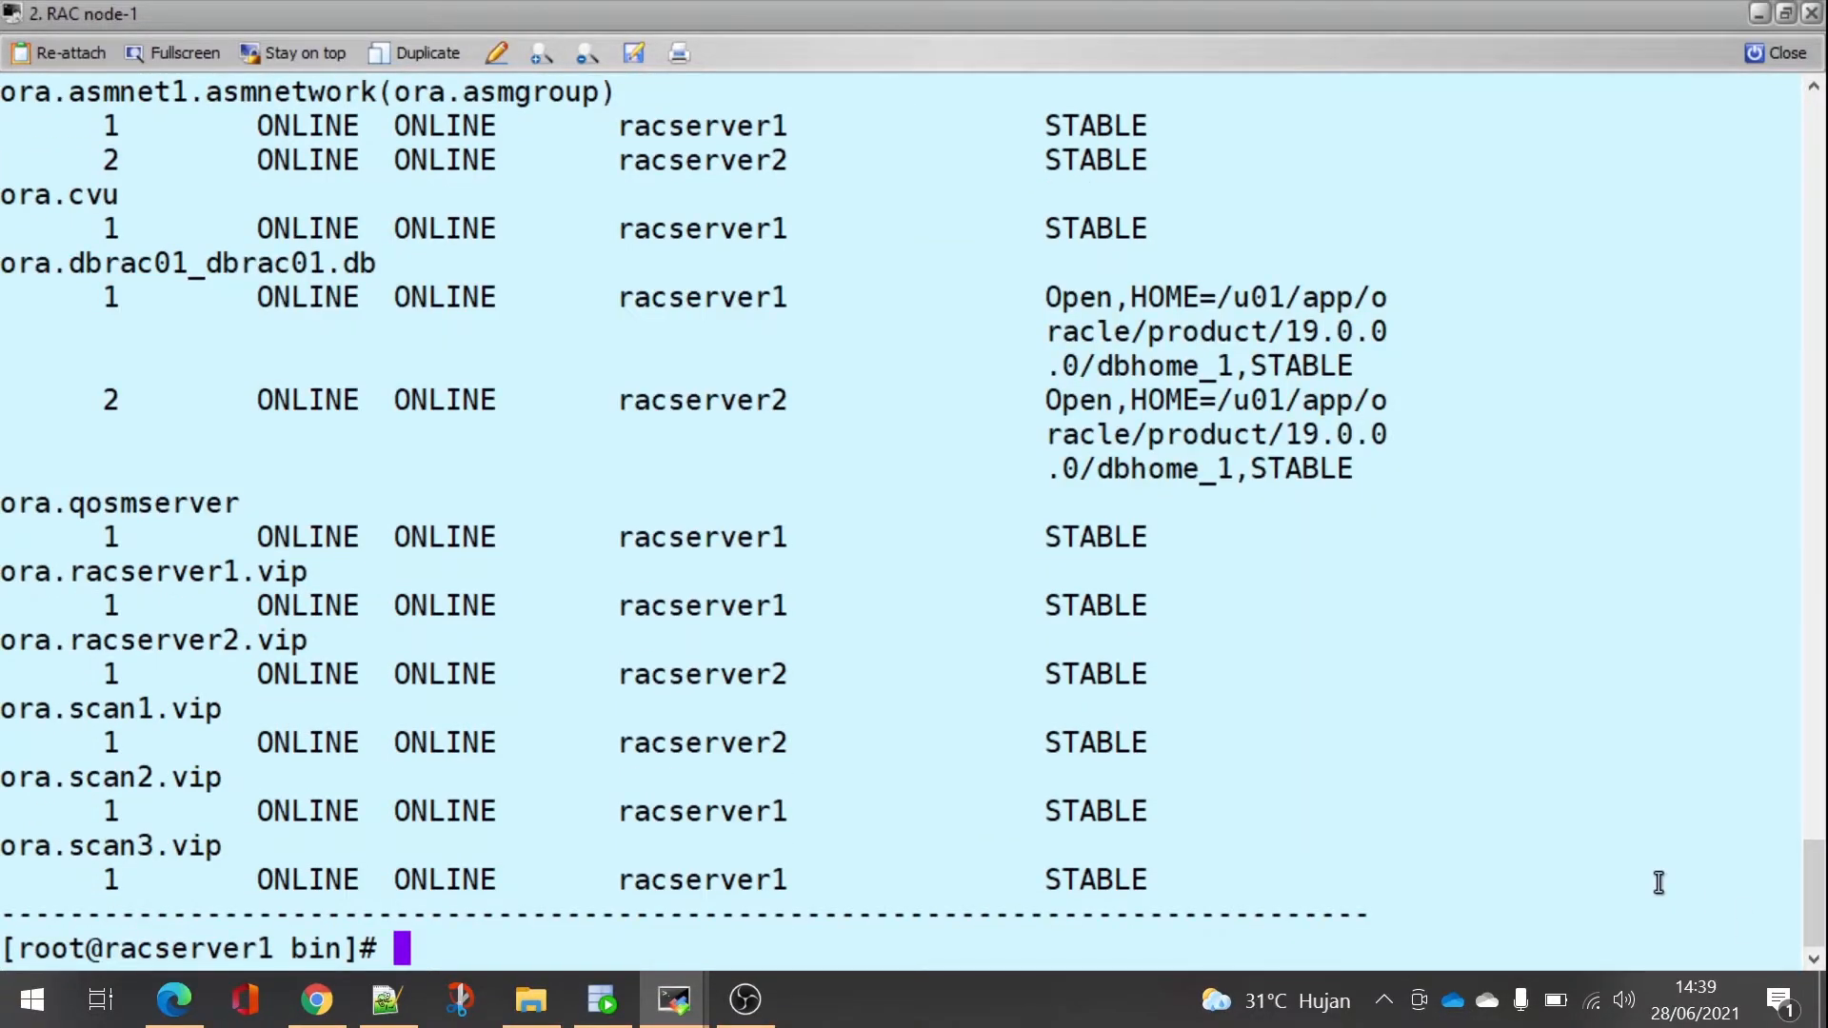
# - Print the current working directory on RAC node-1 and select the path shown
pyautogui.press('Return')
pyautogui.press('Return')
pyautogui.write('pwd')
pyautogui.press('Return')
pyautogui.doubleClick(409, 916)
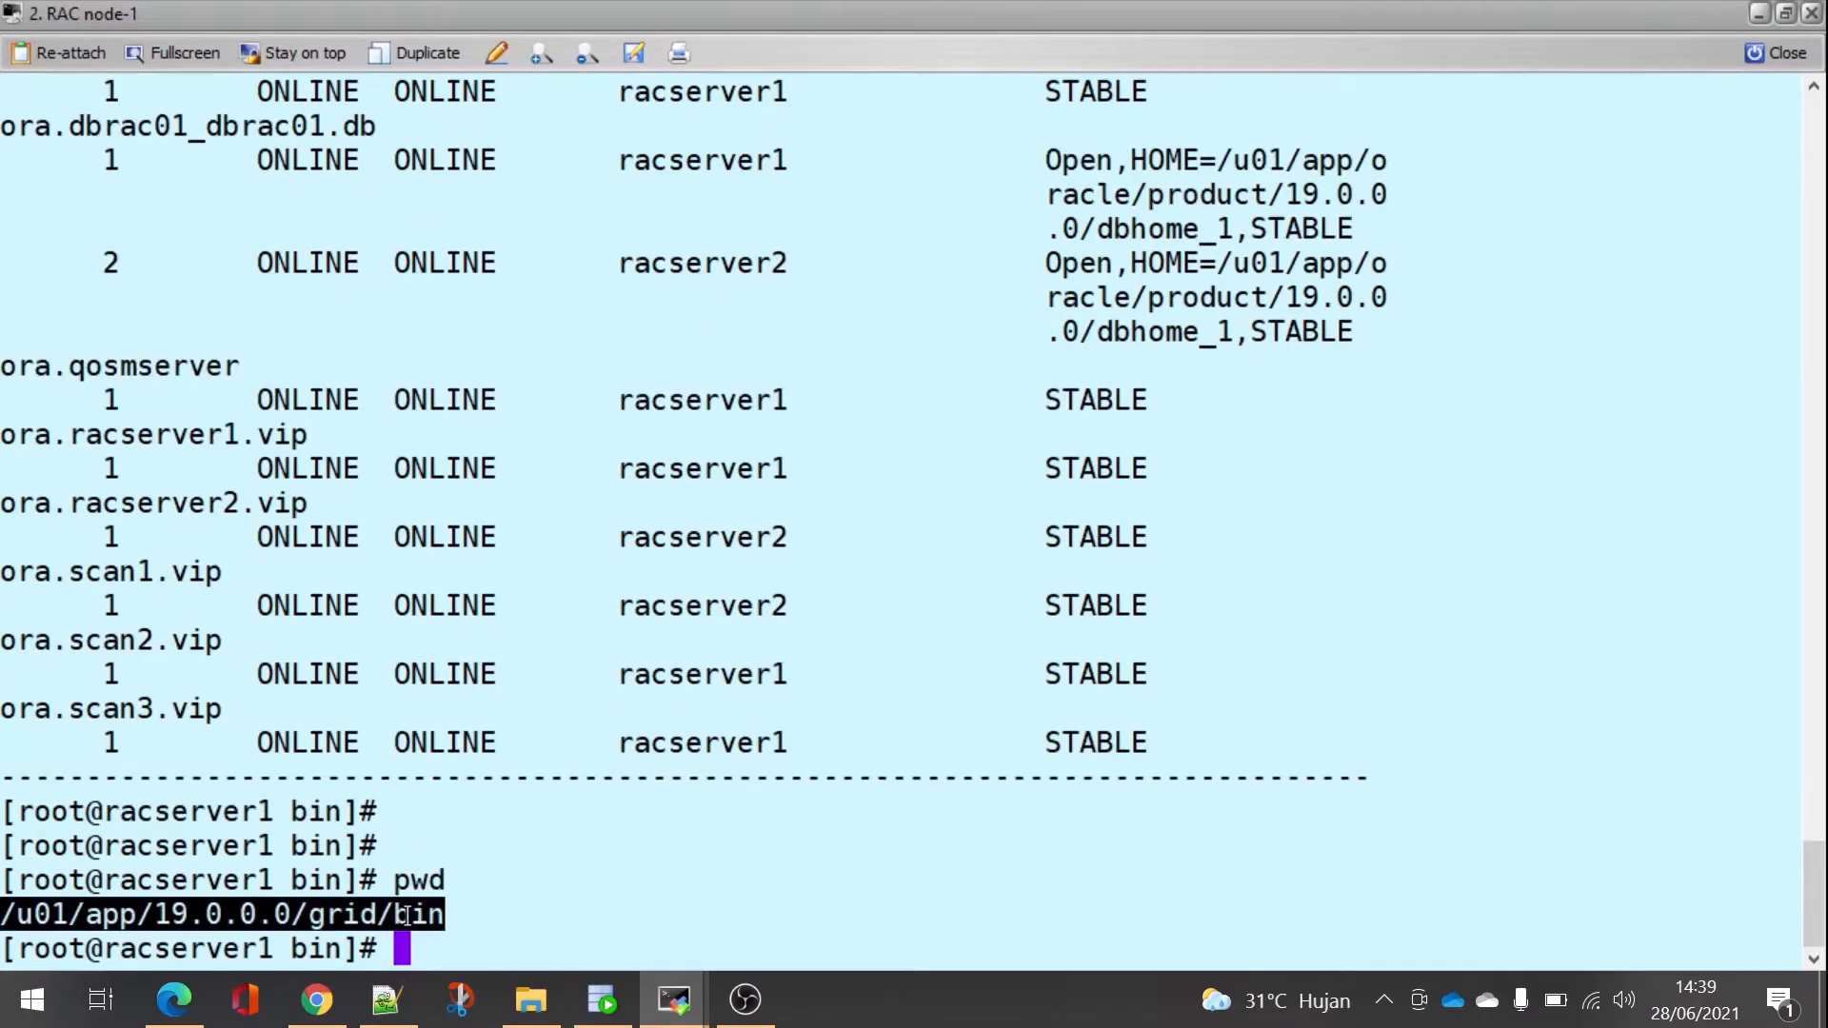
# - Switch to the RAC node-2 terminal and change its directory to /u01/app/19.0.0.0/grid/bin/
pyautogui.hotkey('alt', 'Tab')
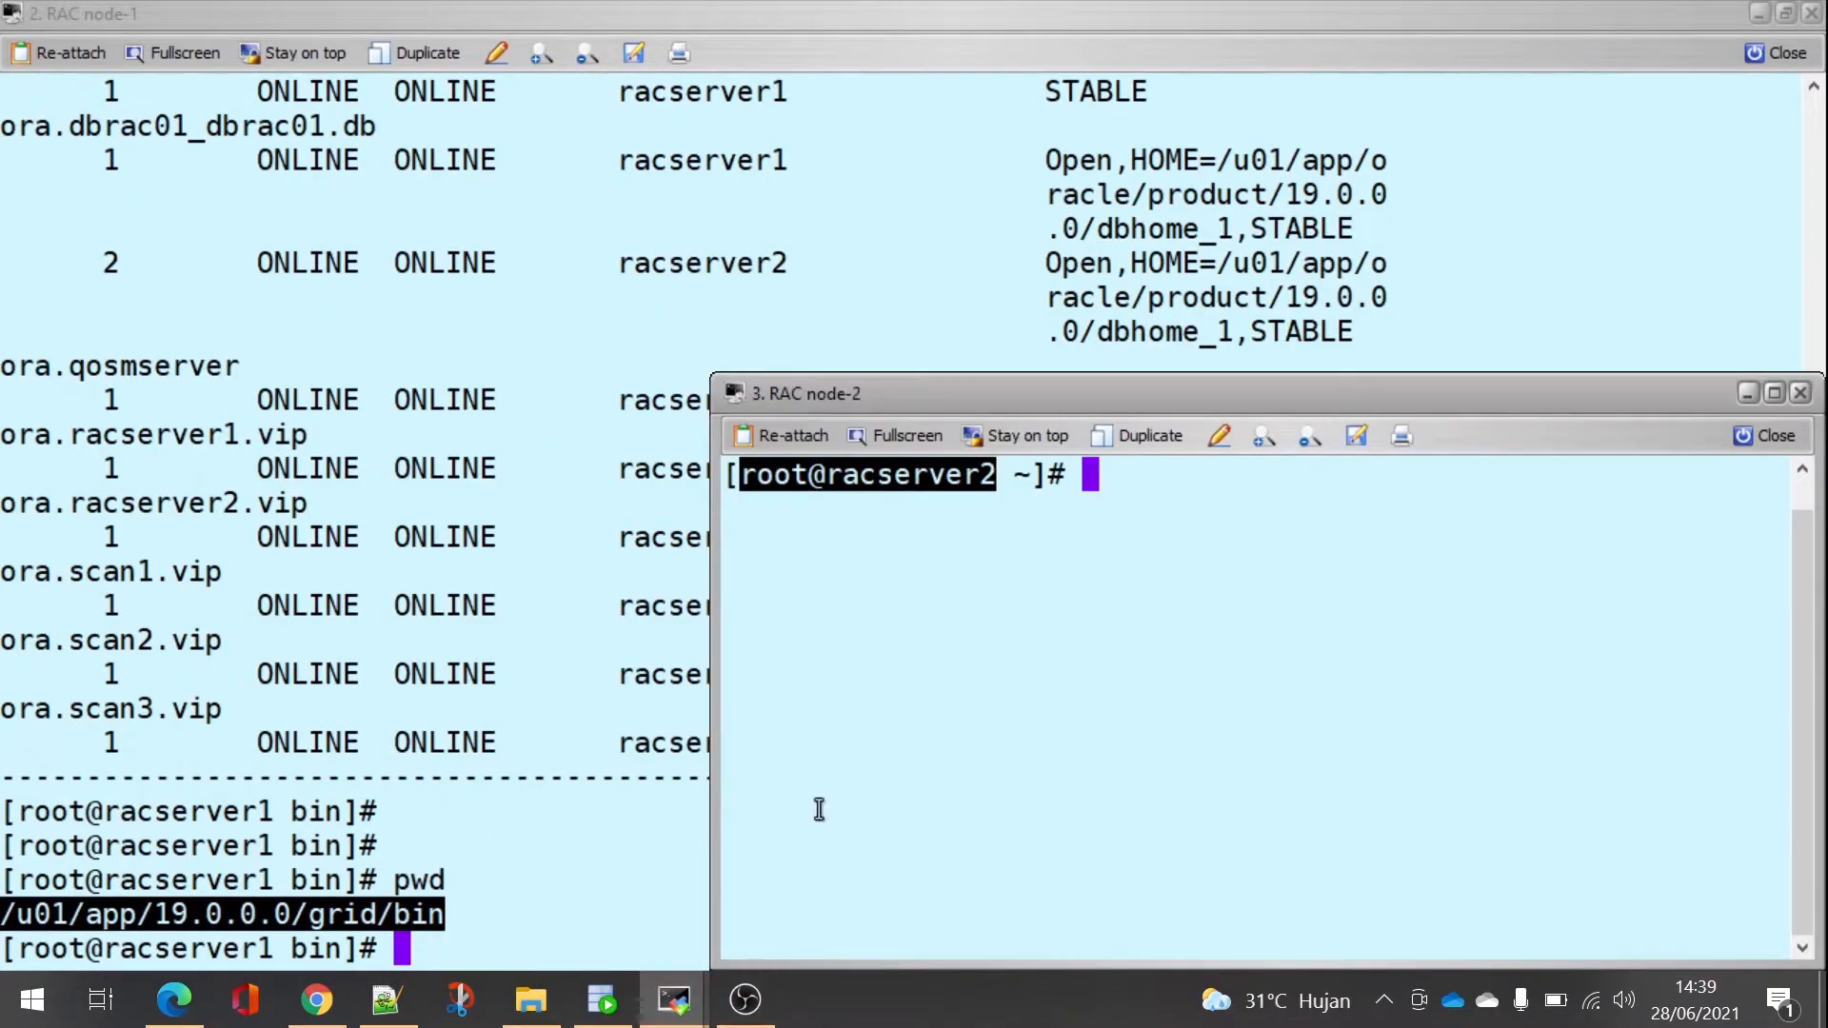
pyautogui.click(818, 808)
pyautogui.write('cd /')
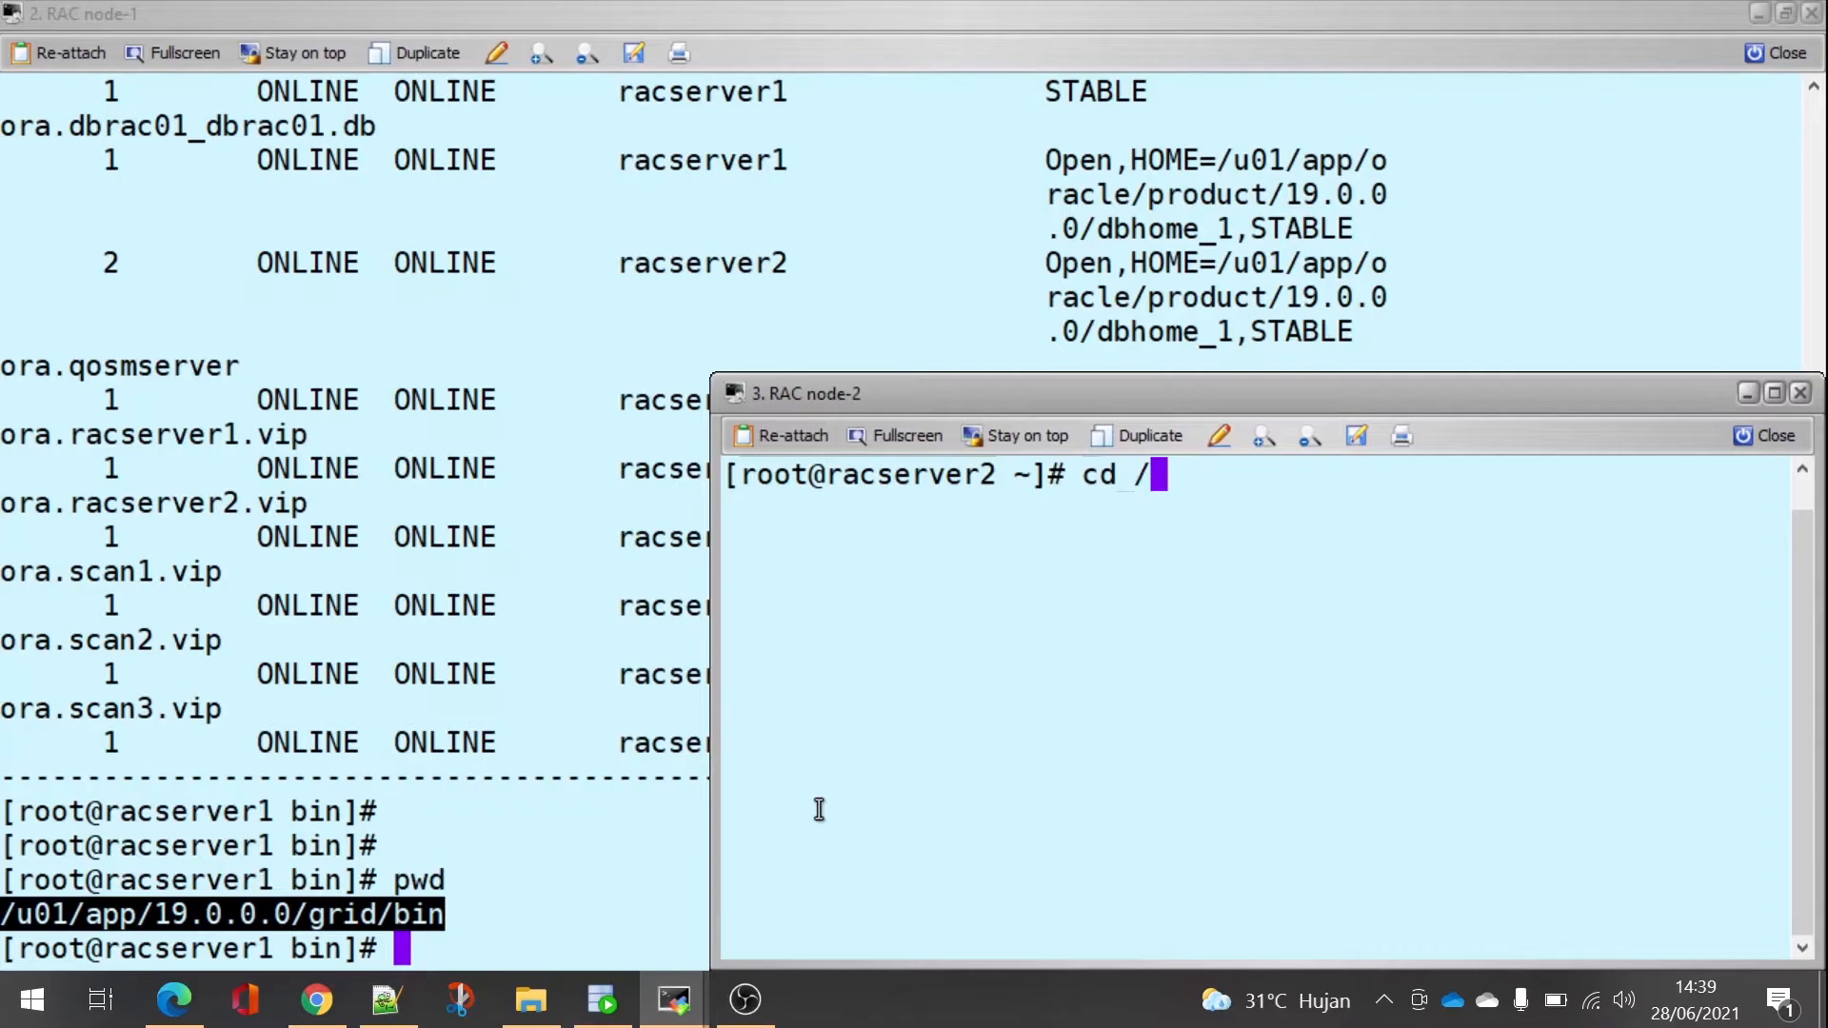
pyautogui.write('u01/app/19.0.0.0/grid/bin/')
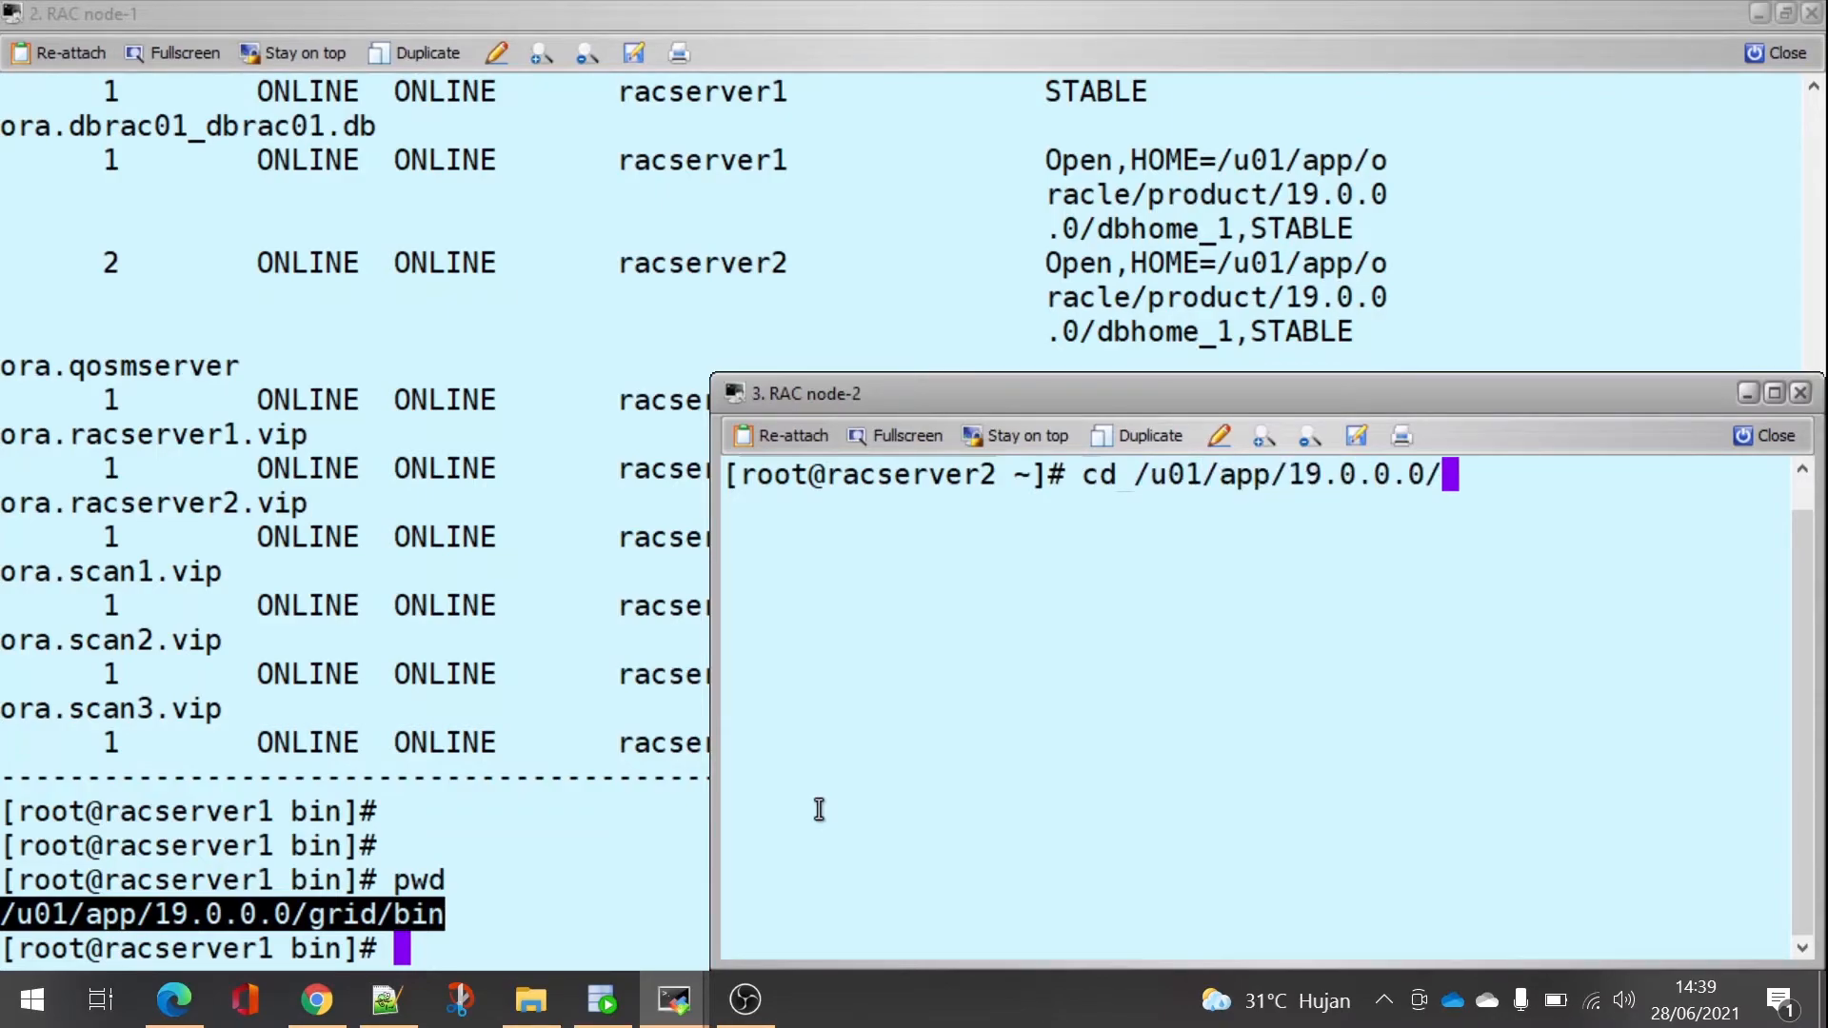
pyautogui.press('Return')
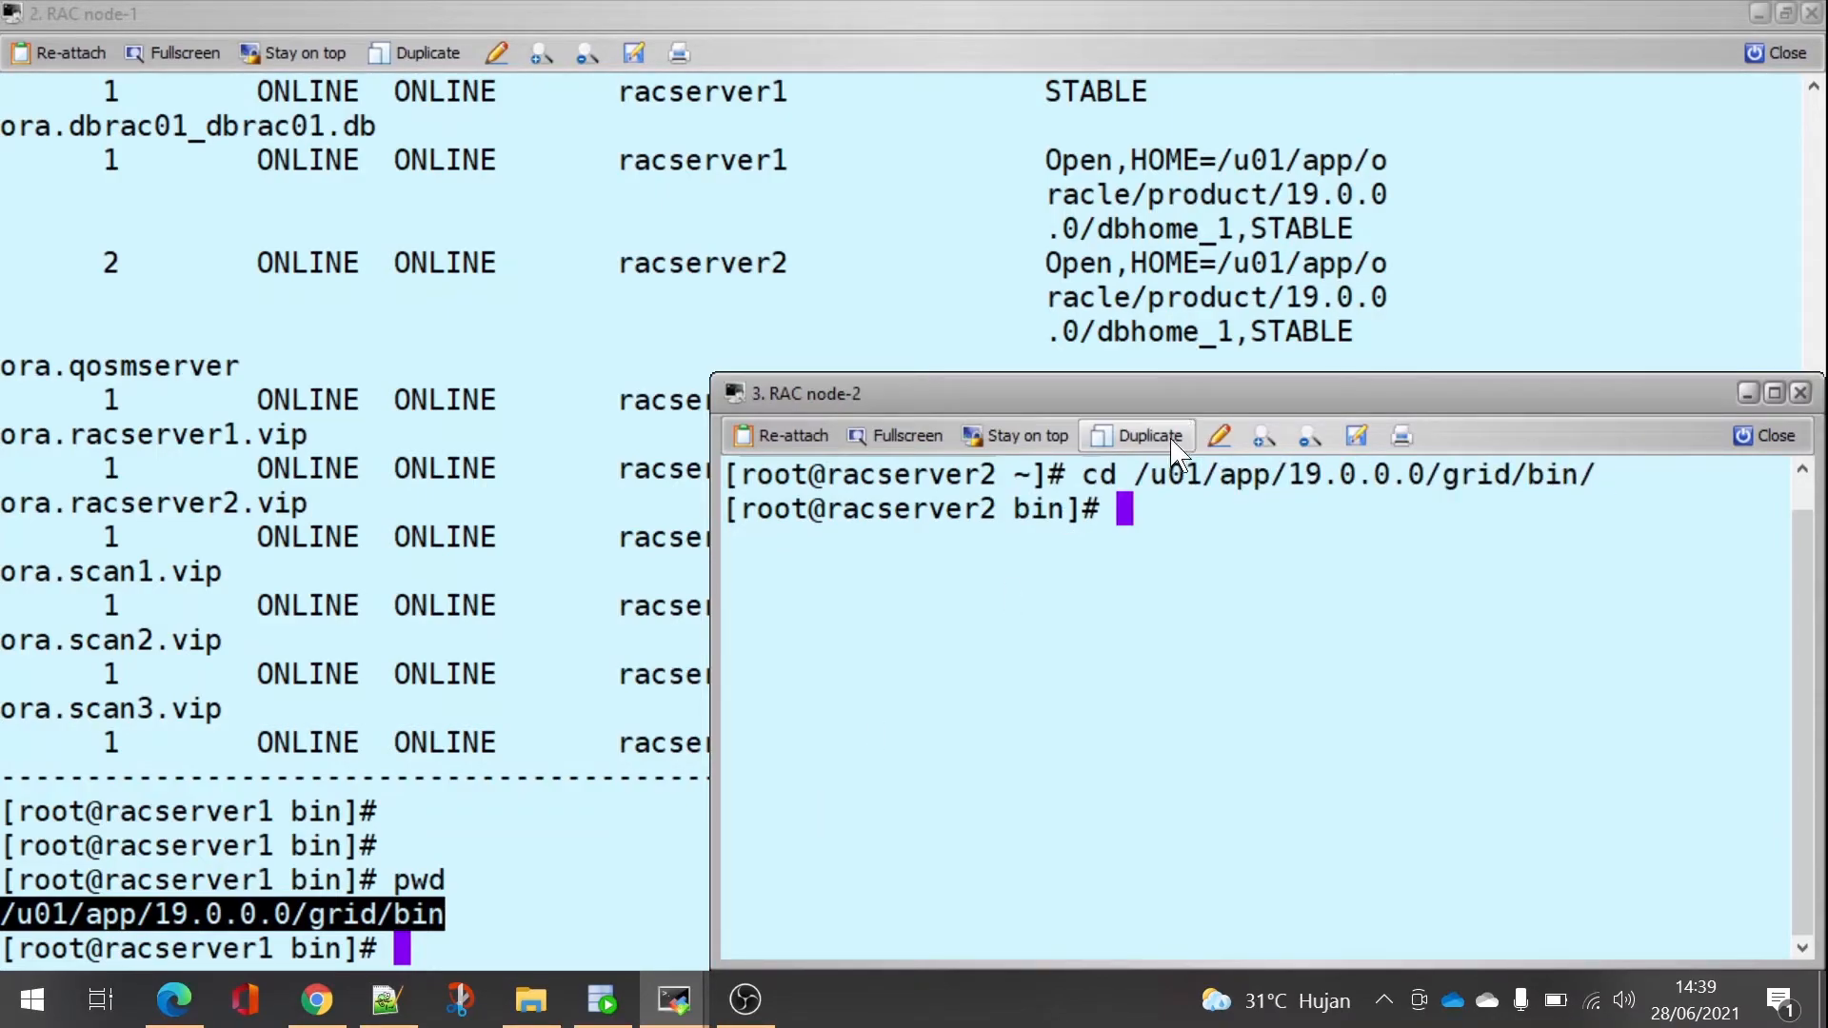
# - Maximize the RAC node-2 terminal and run ./crsctl status resource -t to check the cluster from that node
pyautogui.doubleClick(1214, 394)
pyautogui.write('./cr')
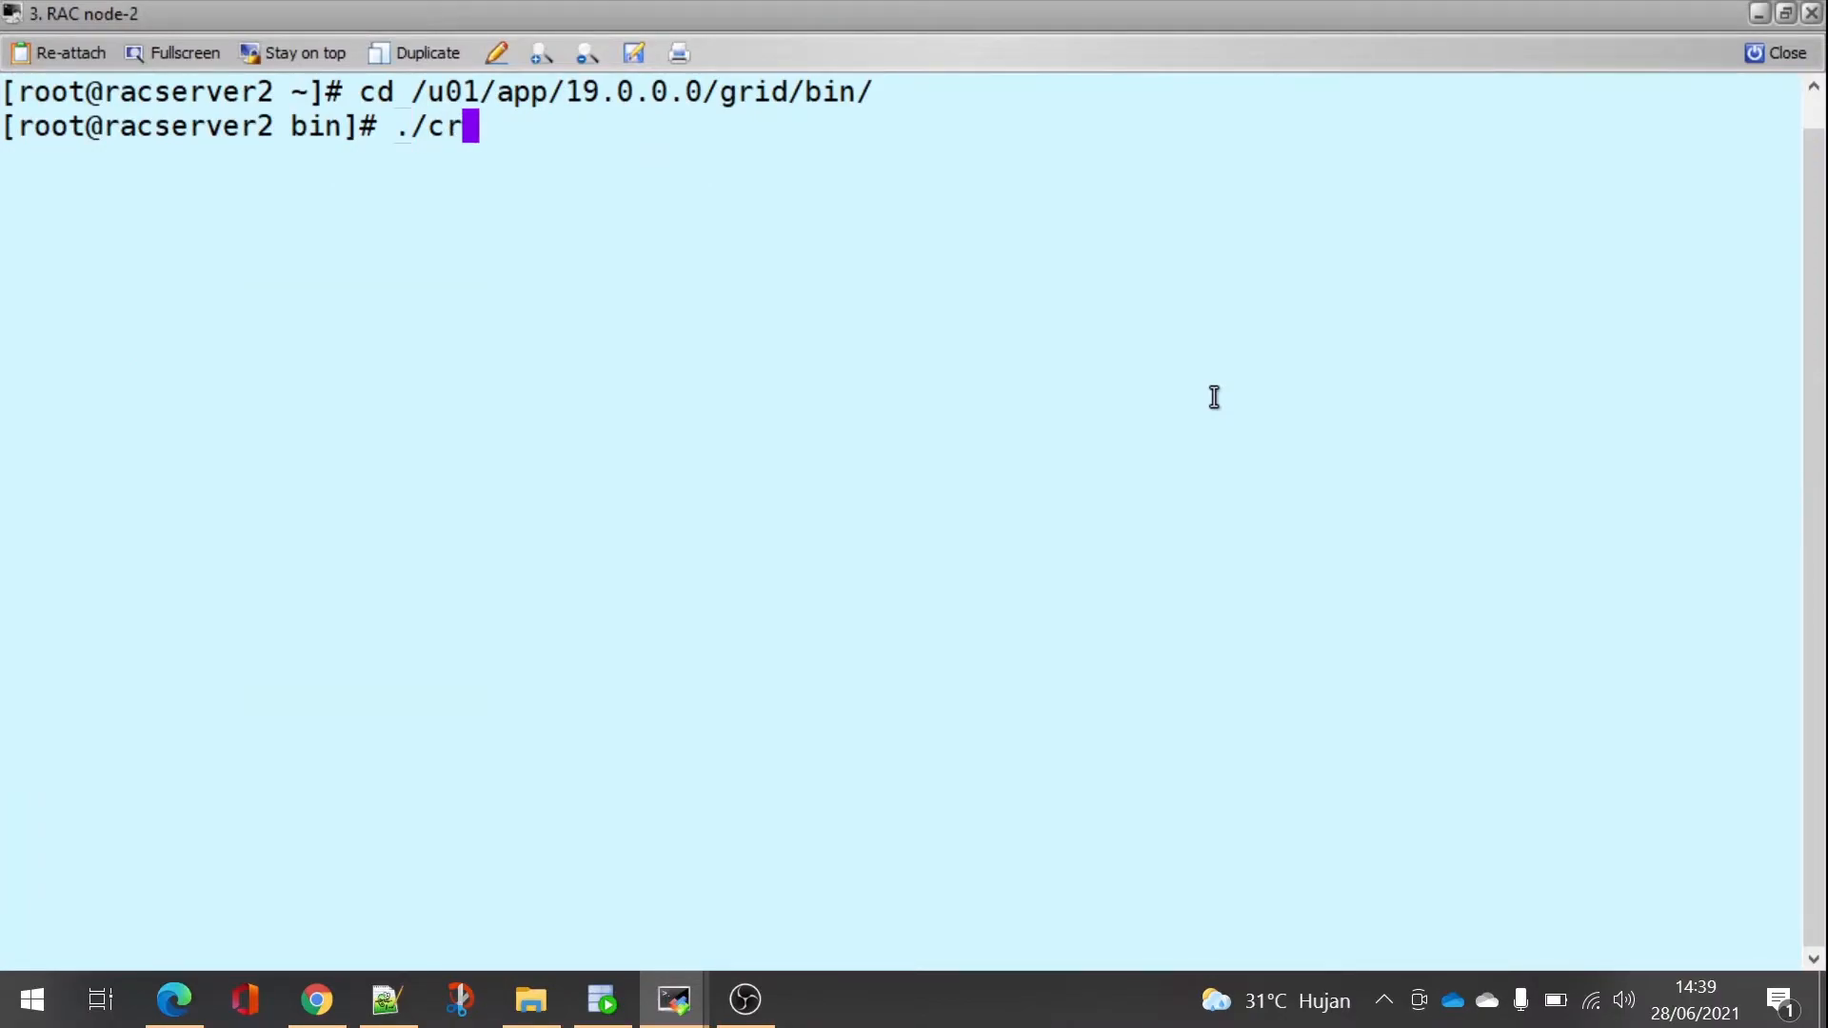
pyautogui.write('sctl status resource -t')
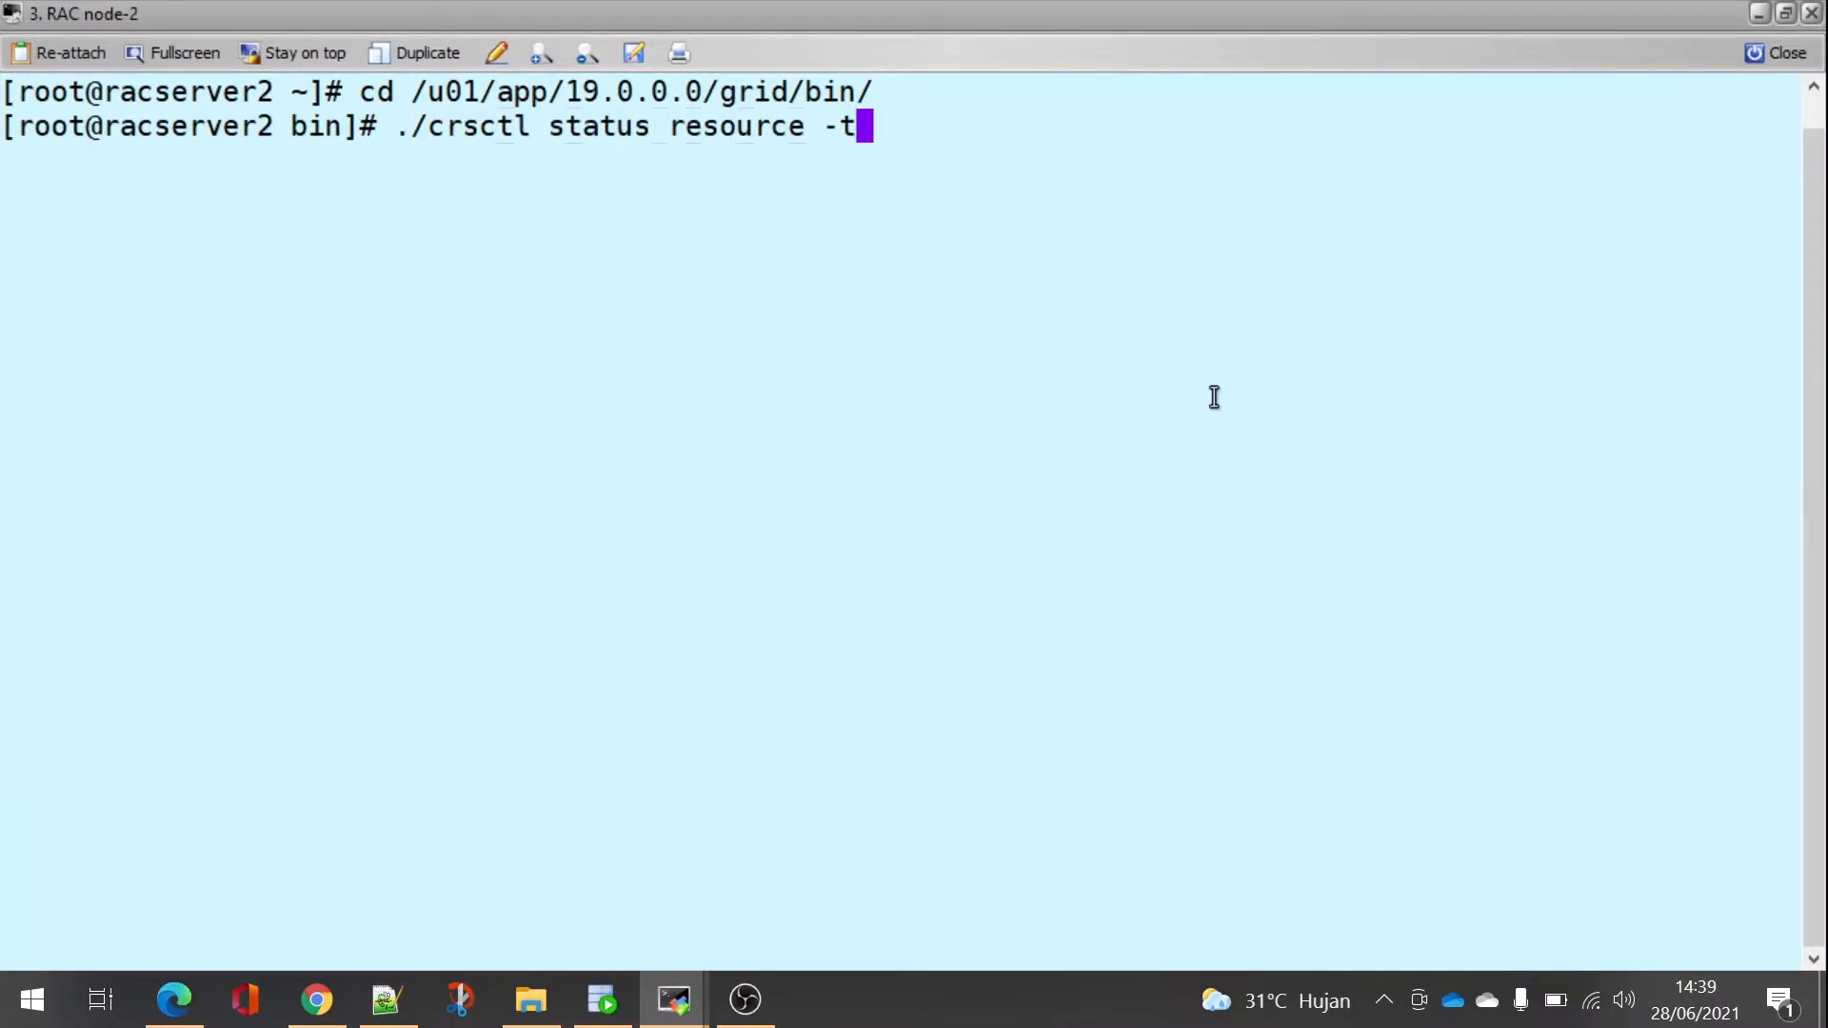
pyautogui.press('Return')
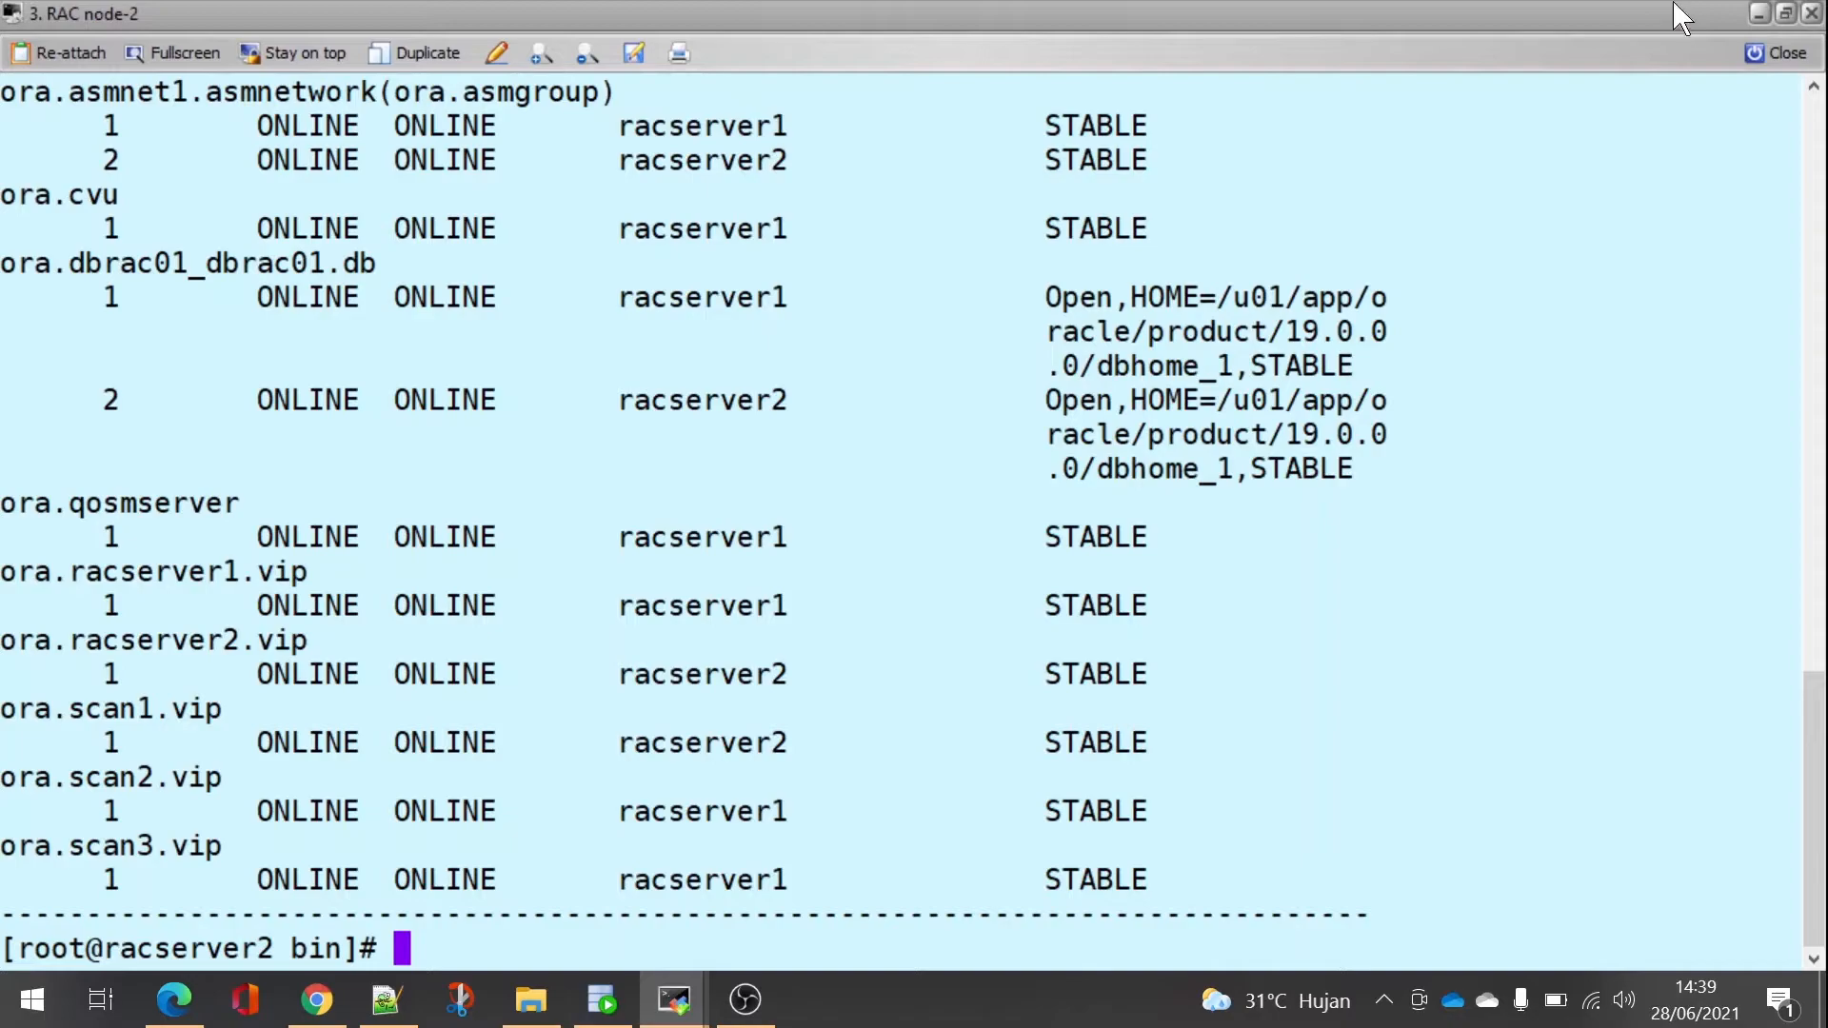
# - Restore the RAC node-2 and RAC node-1 terminal windows to their smaller size
pyautogui.click(1785, 14)
pyautogui.click(676, 382)
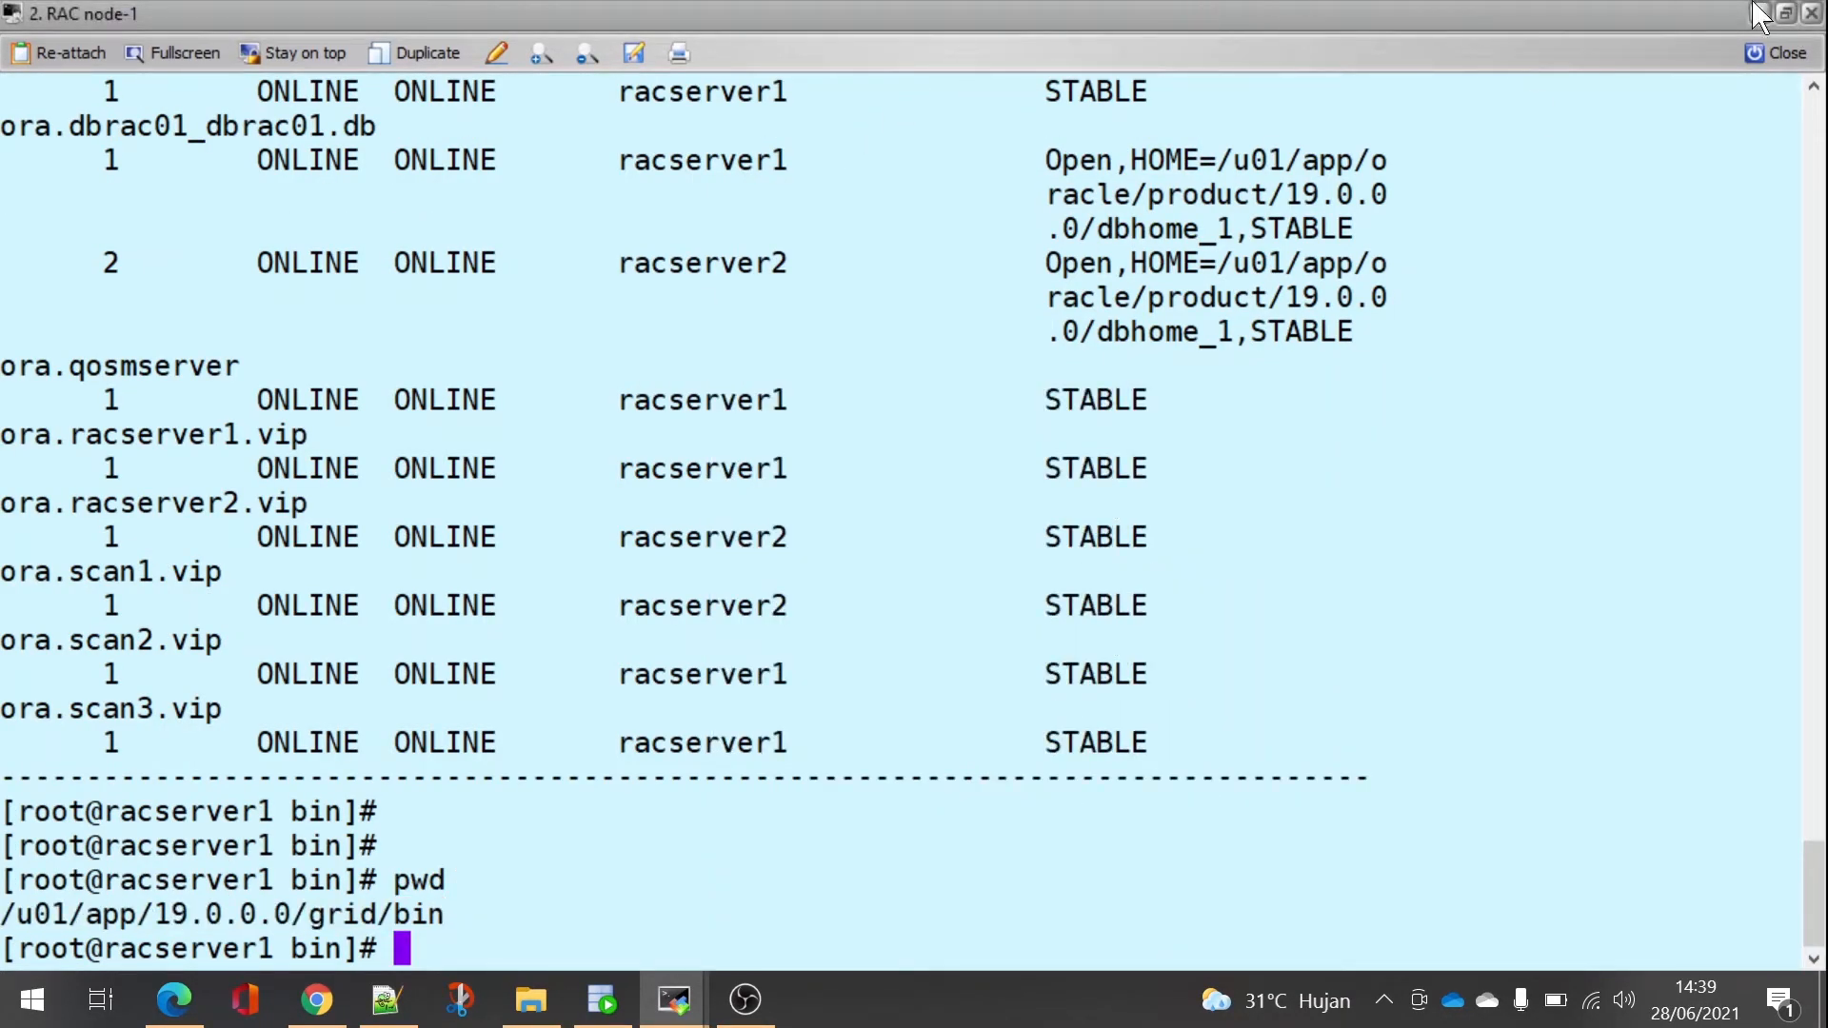
pyautogui.click(1785, 13)
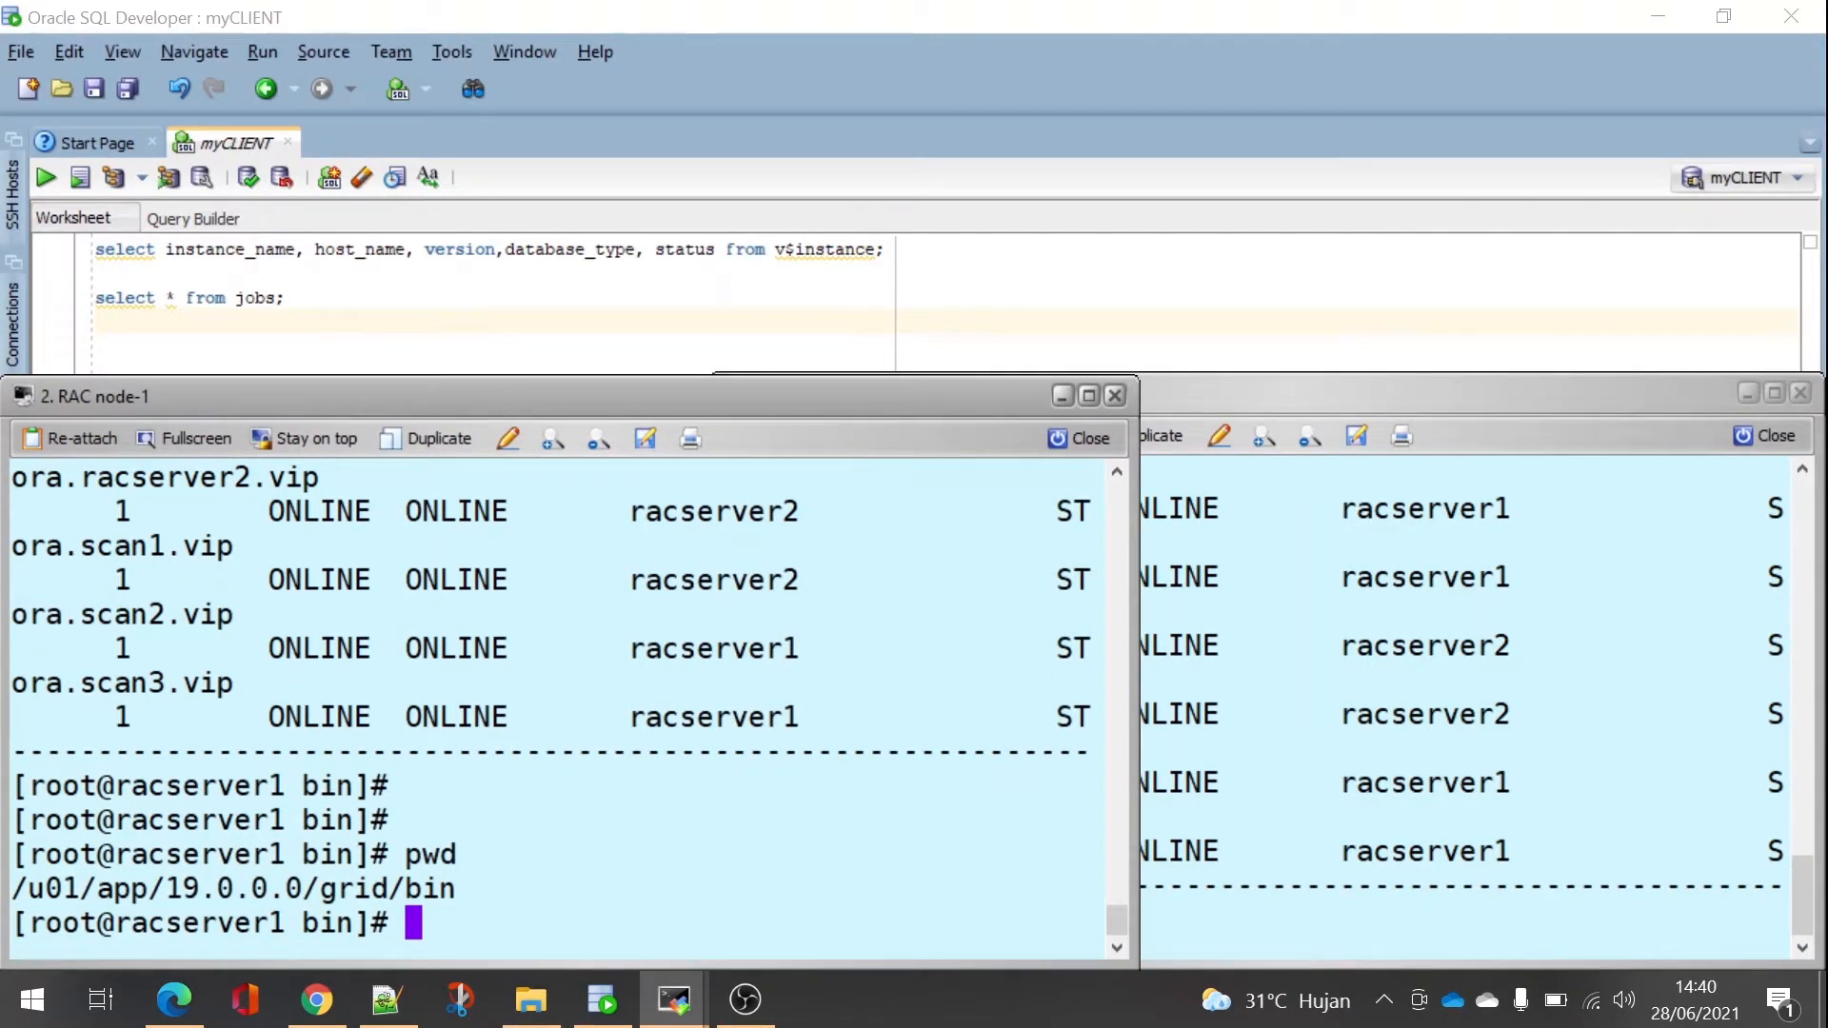
# - Switch to SQL Developer and run the v$instance query, followed by the select * from jobs query
pyautogui.click(888, 250)
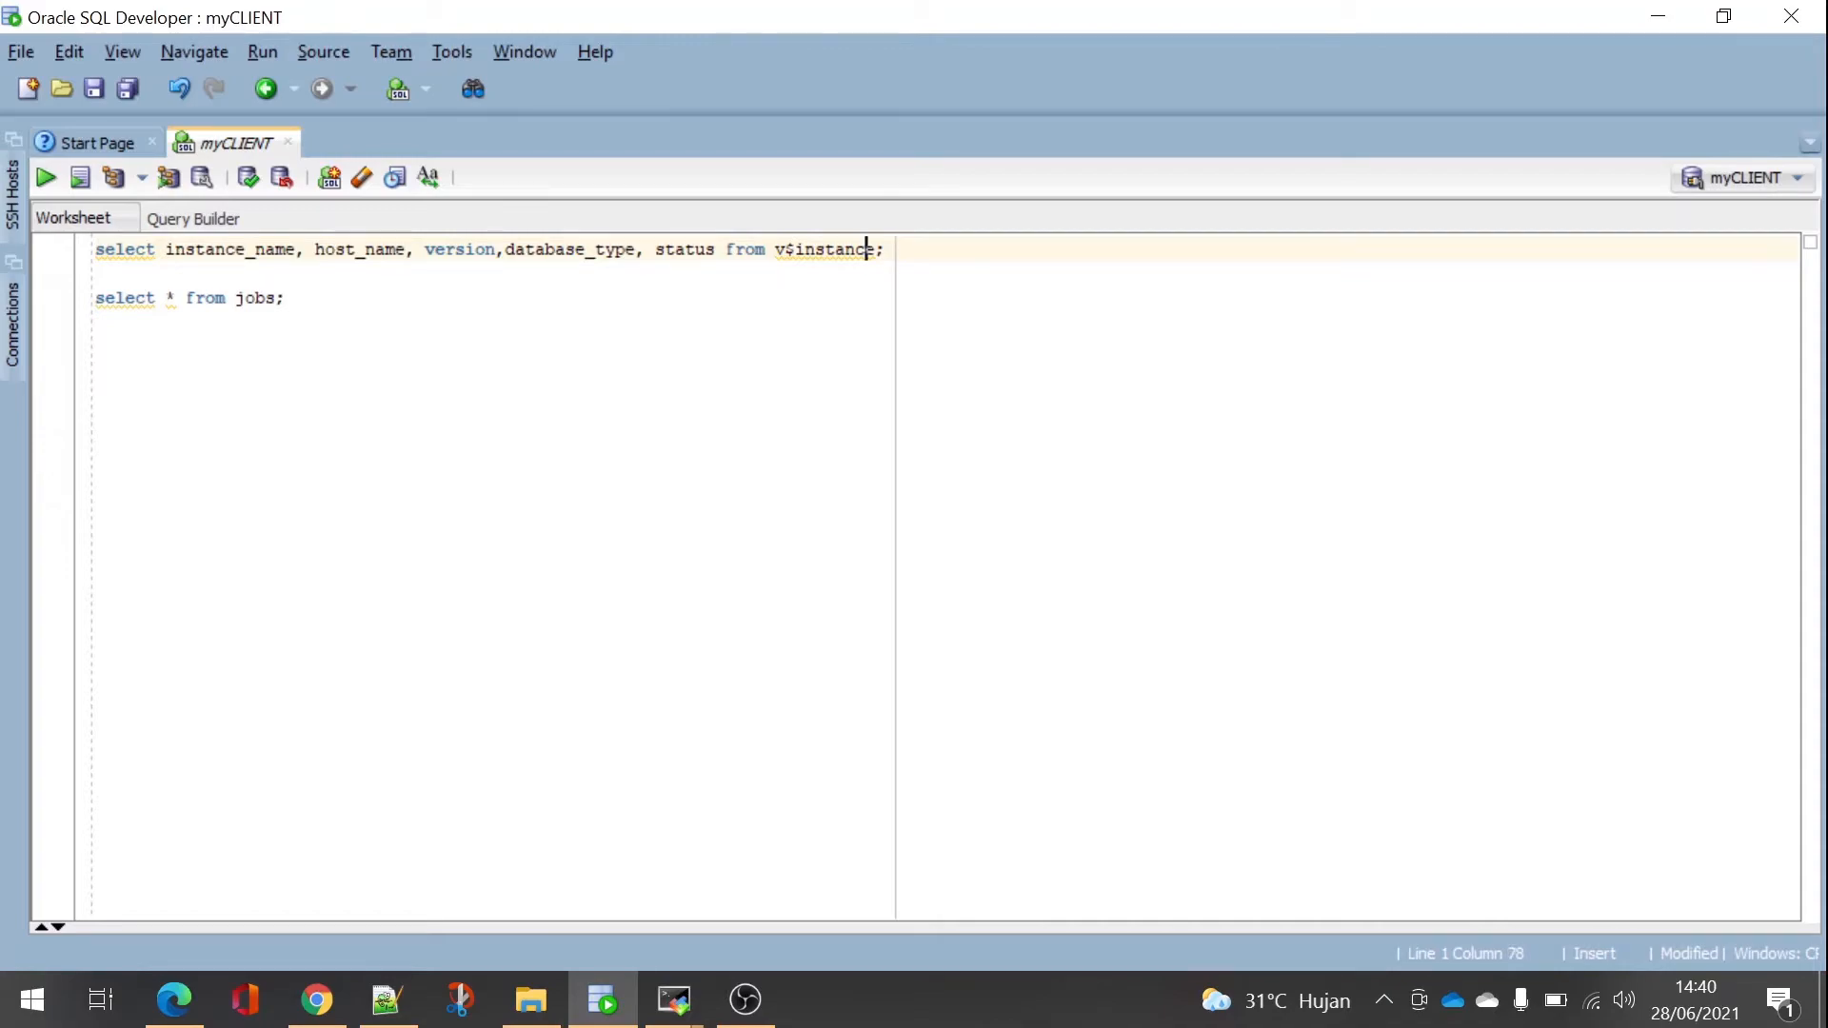
pyautogui.hotkey('ctrl', 'Return')
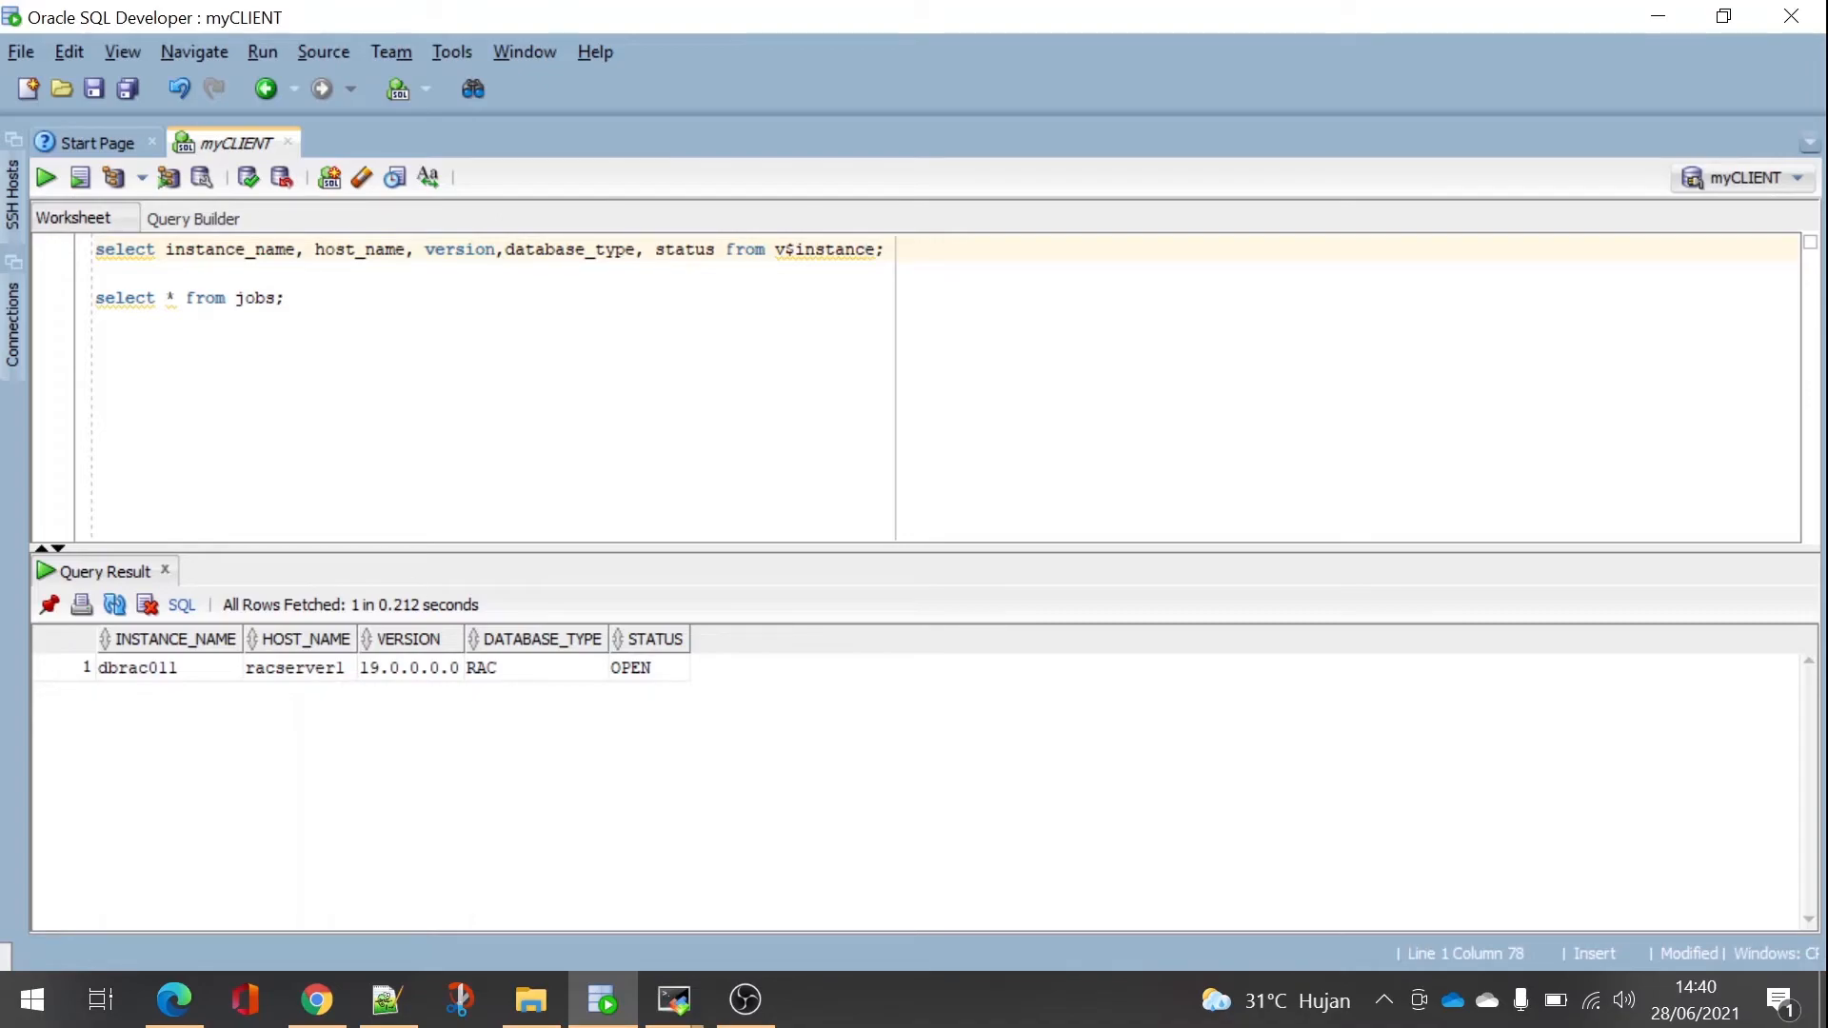
pyautogui.click(267, 298)
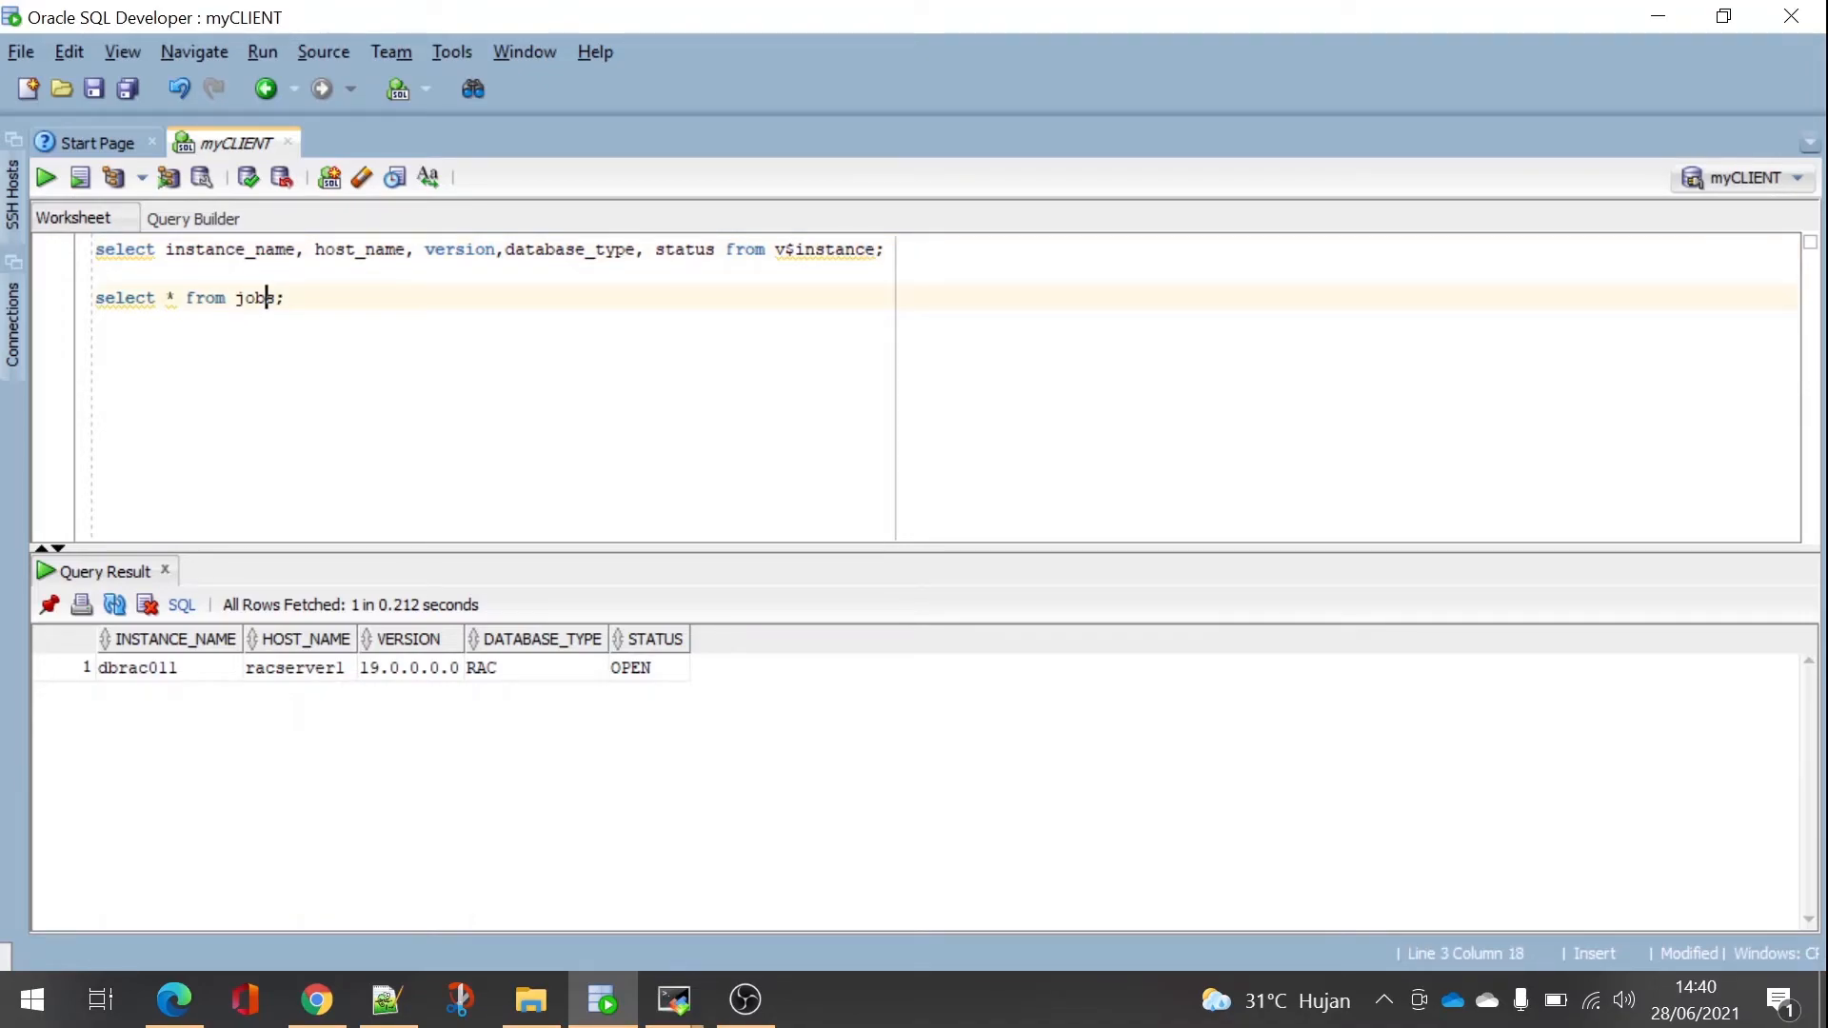
pyautogui.hotkey('ctrl', 'Return')
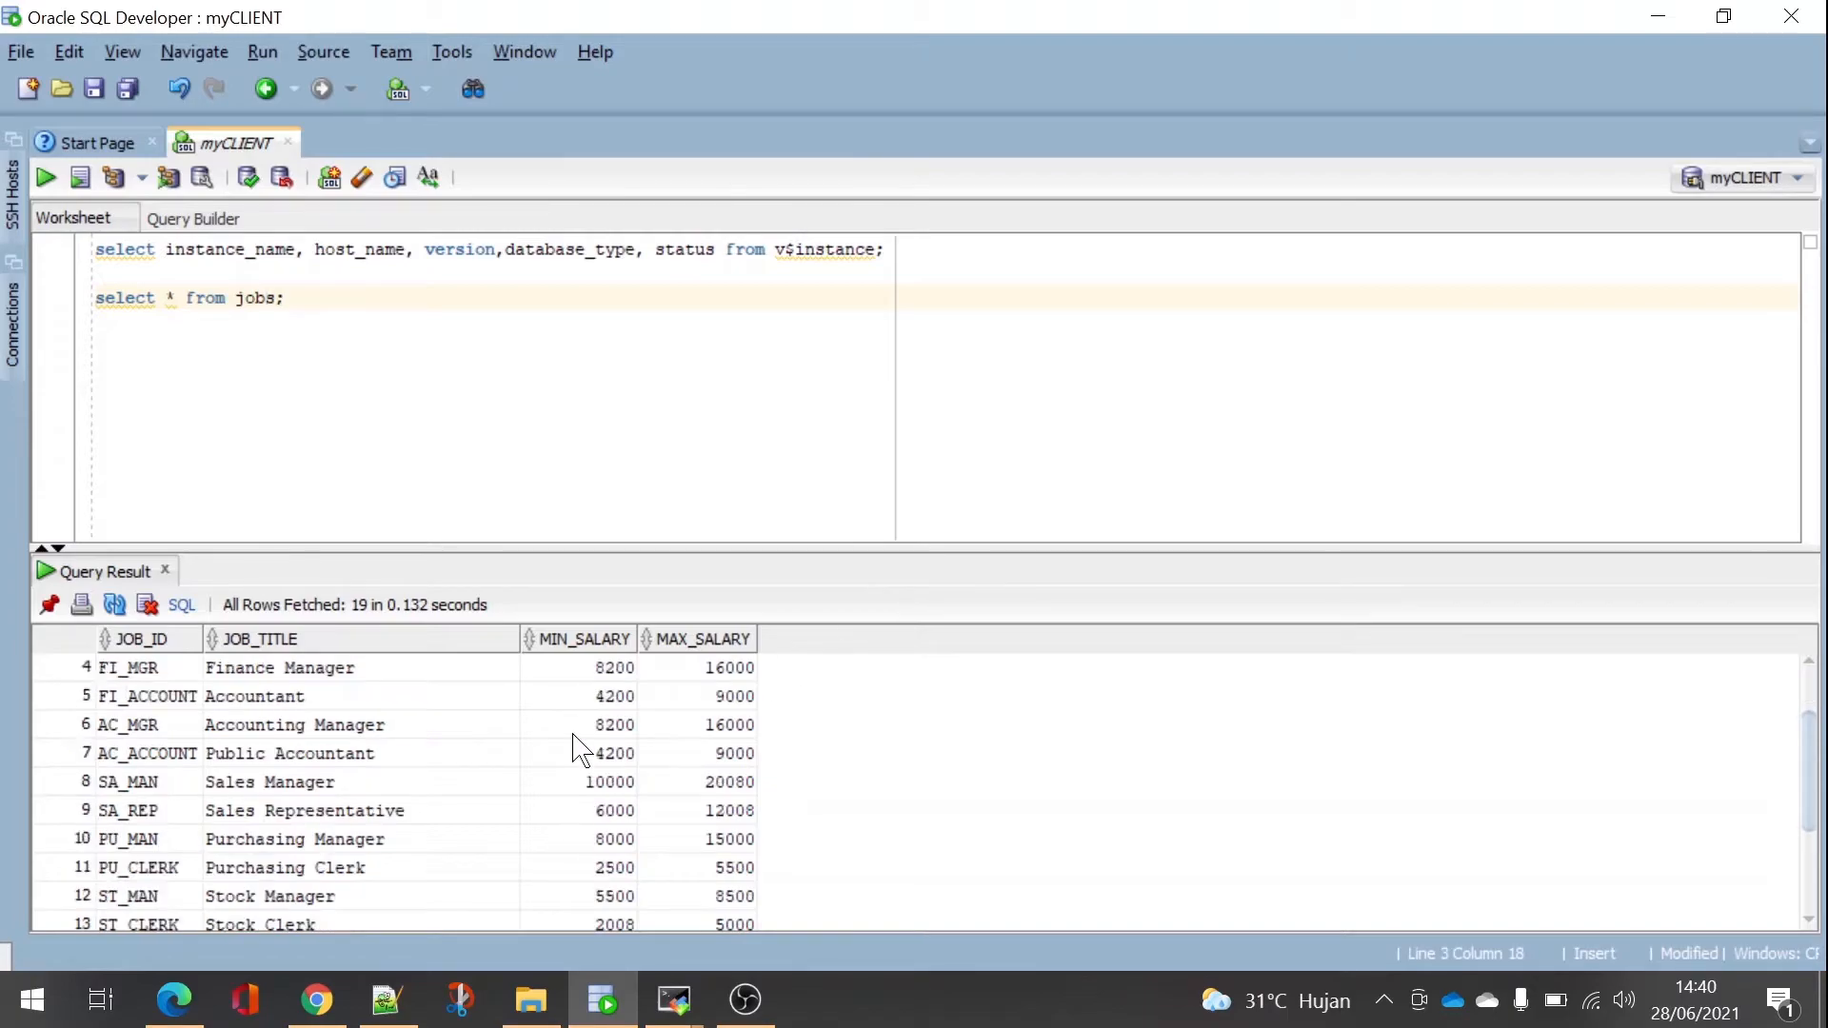
pyautogui.press('Return')
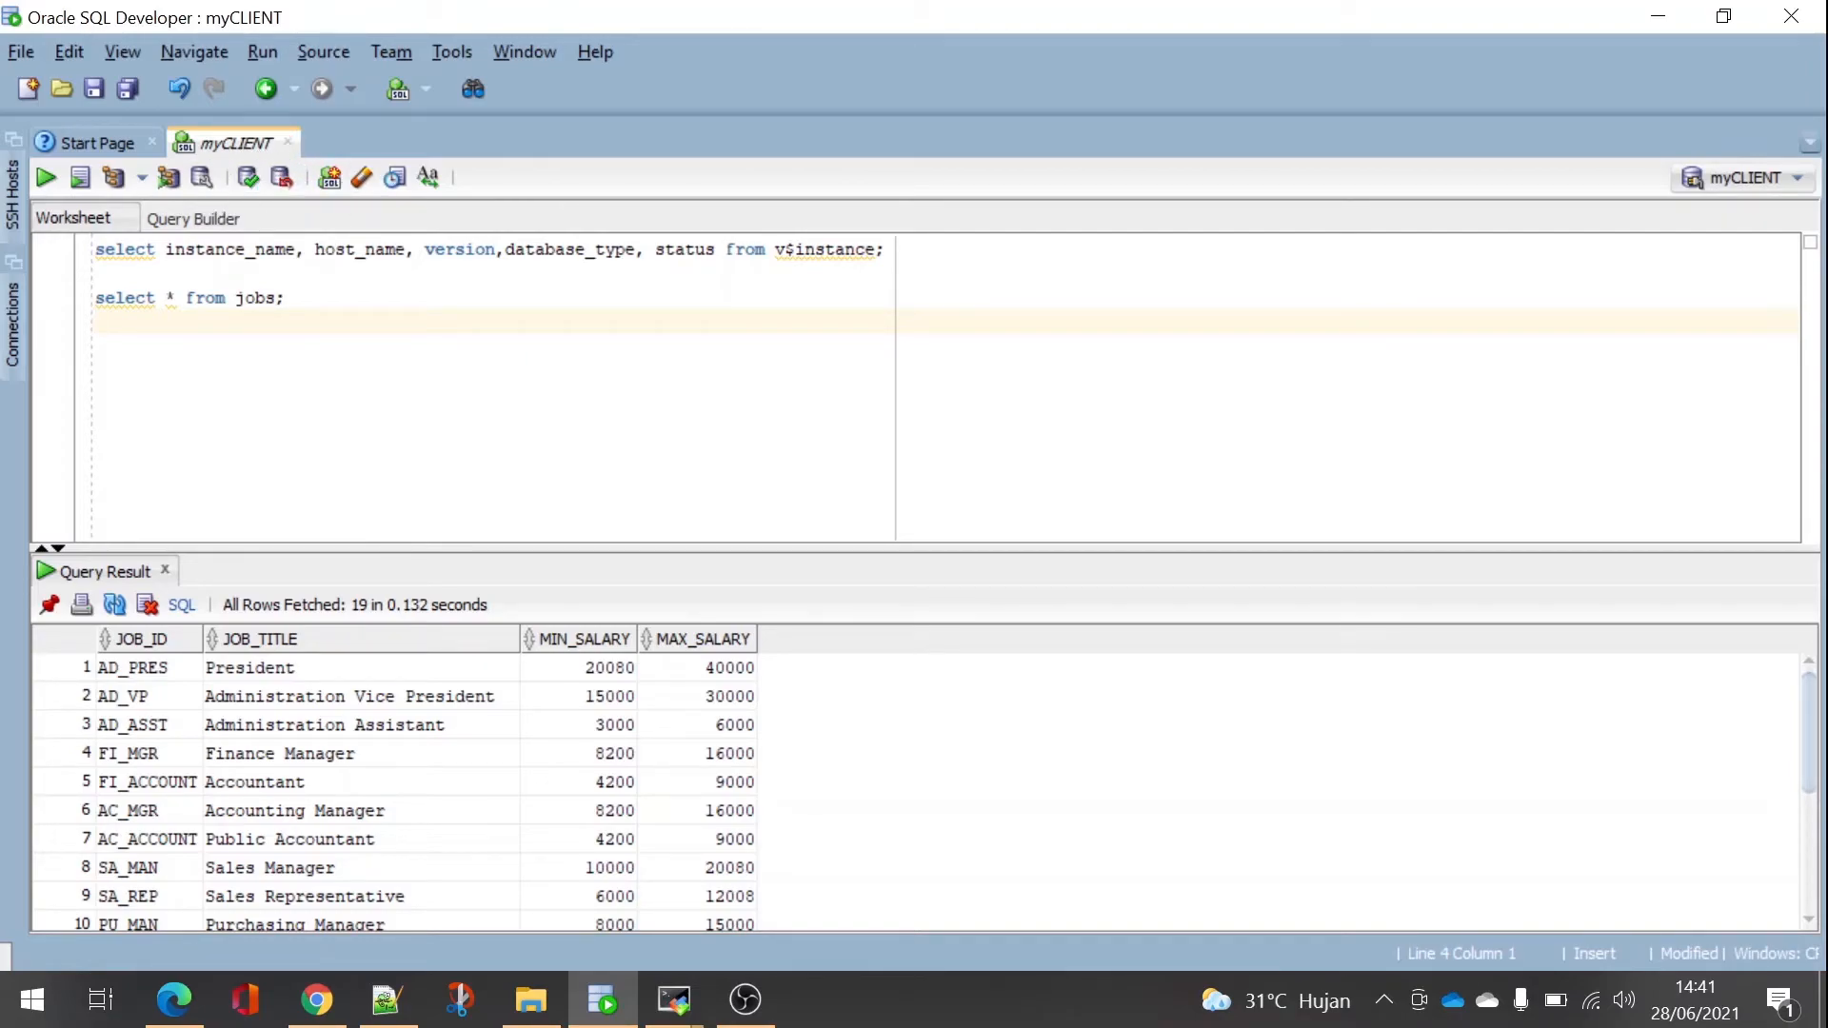
# - Switch to the Oracle Cloud console and stop the racserver1 node of the DB system
pyautogui.hotkey('alt', 'Tab')
pyautogui.hotkey('alt', 'Tab')
pyautogui.hotkey('alt', 'Tab')
pyautogui.hotkey('alt', 'Tab')
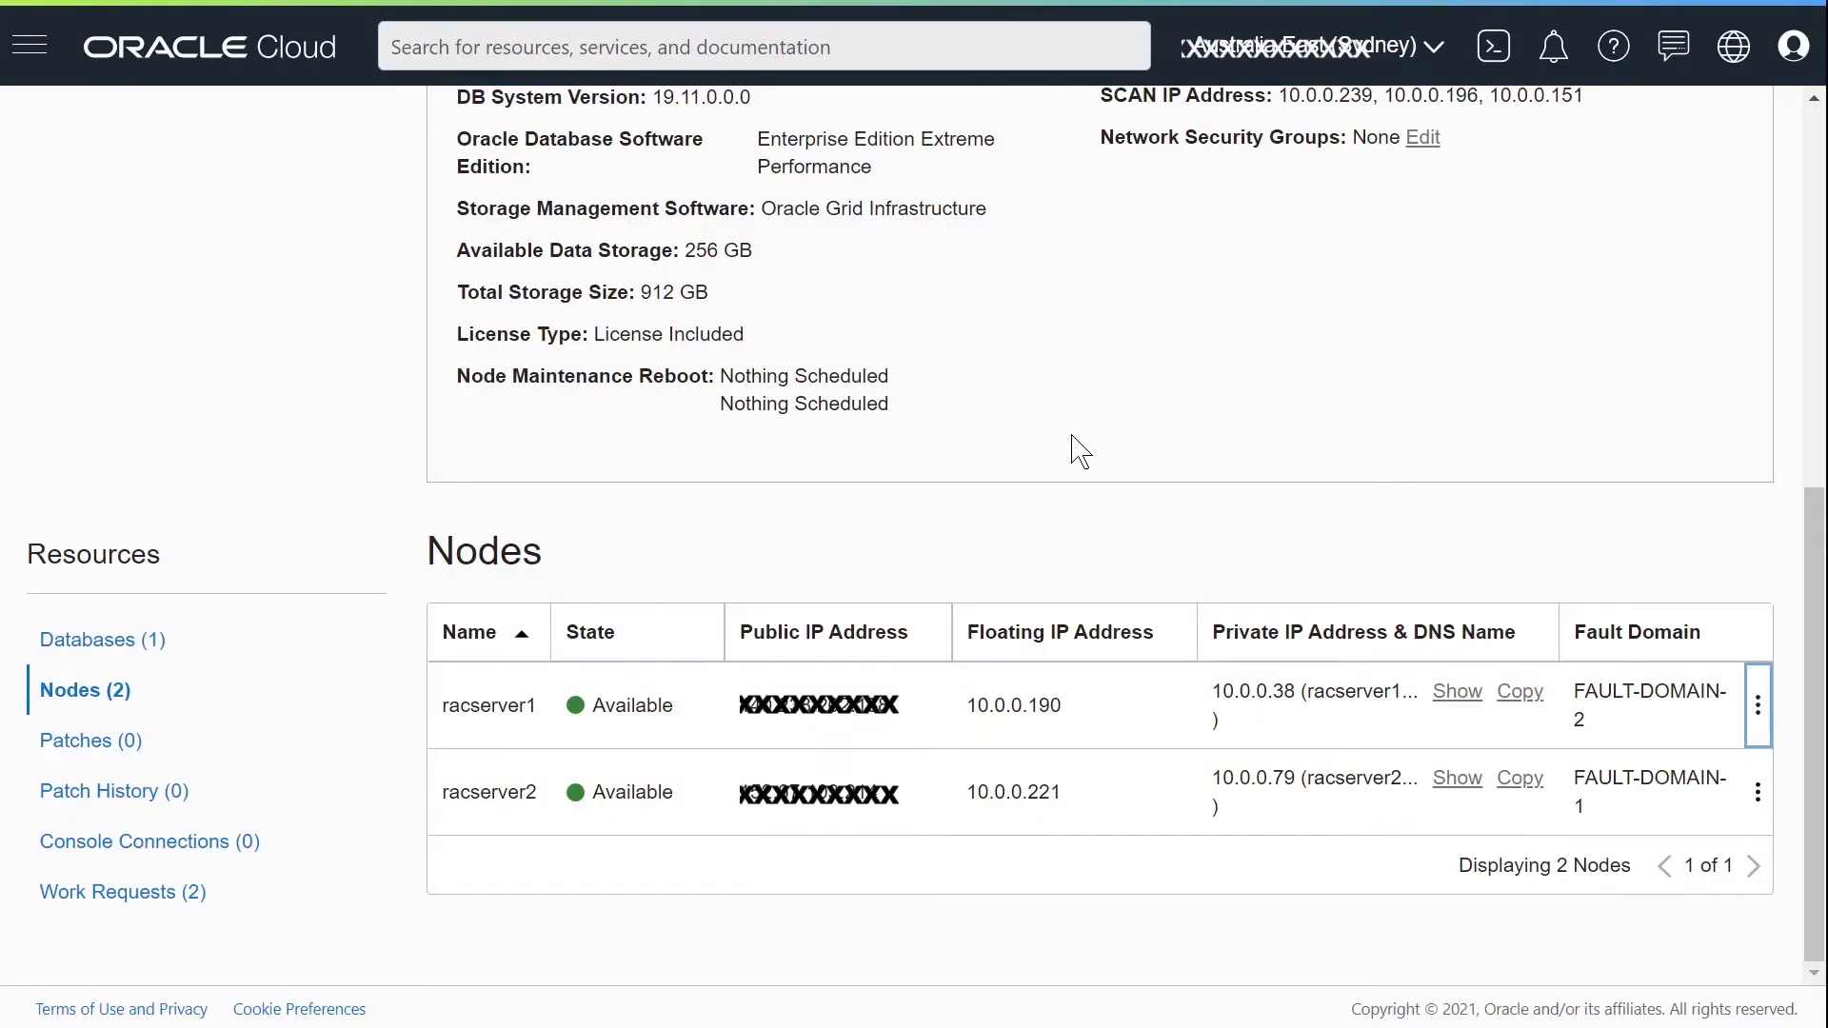
pyautogui.click(1758, 706)
pyautogui.click(1673, 694)
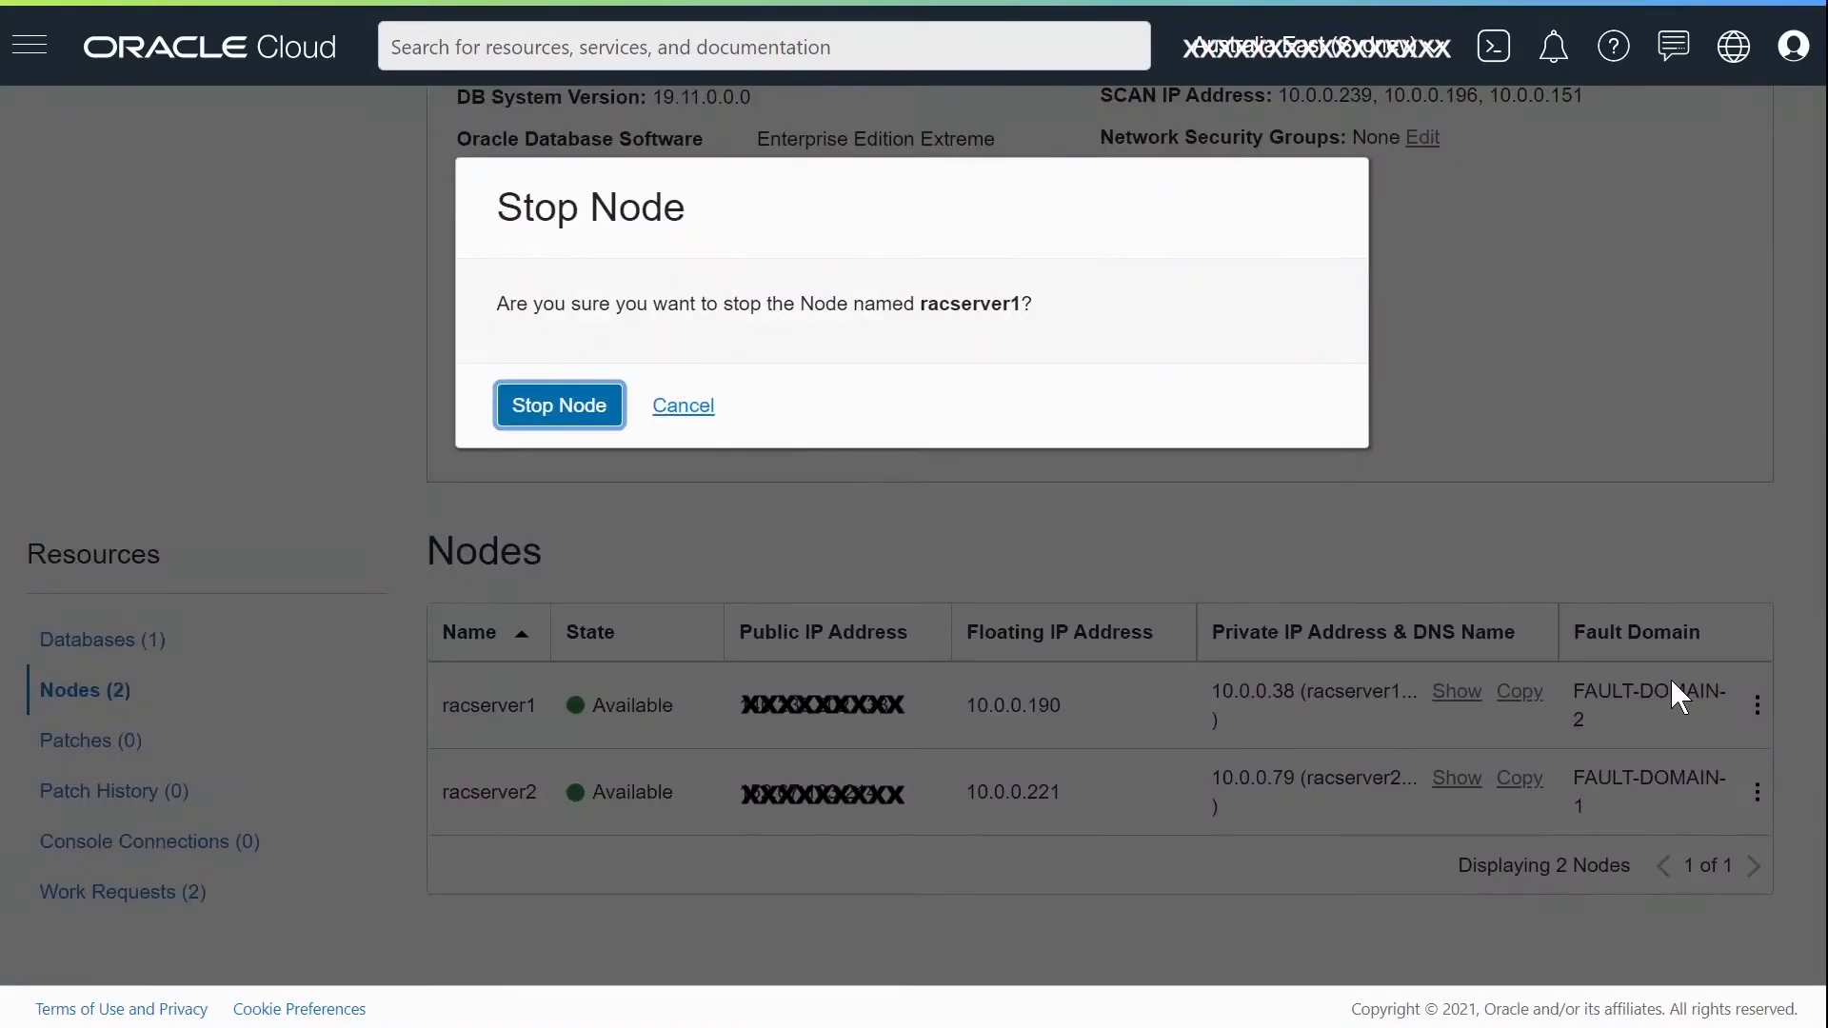
pyautogui.click(553, 423)
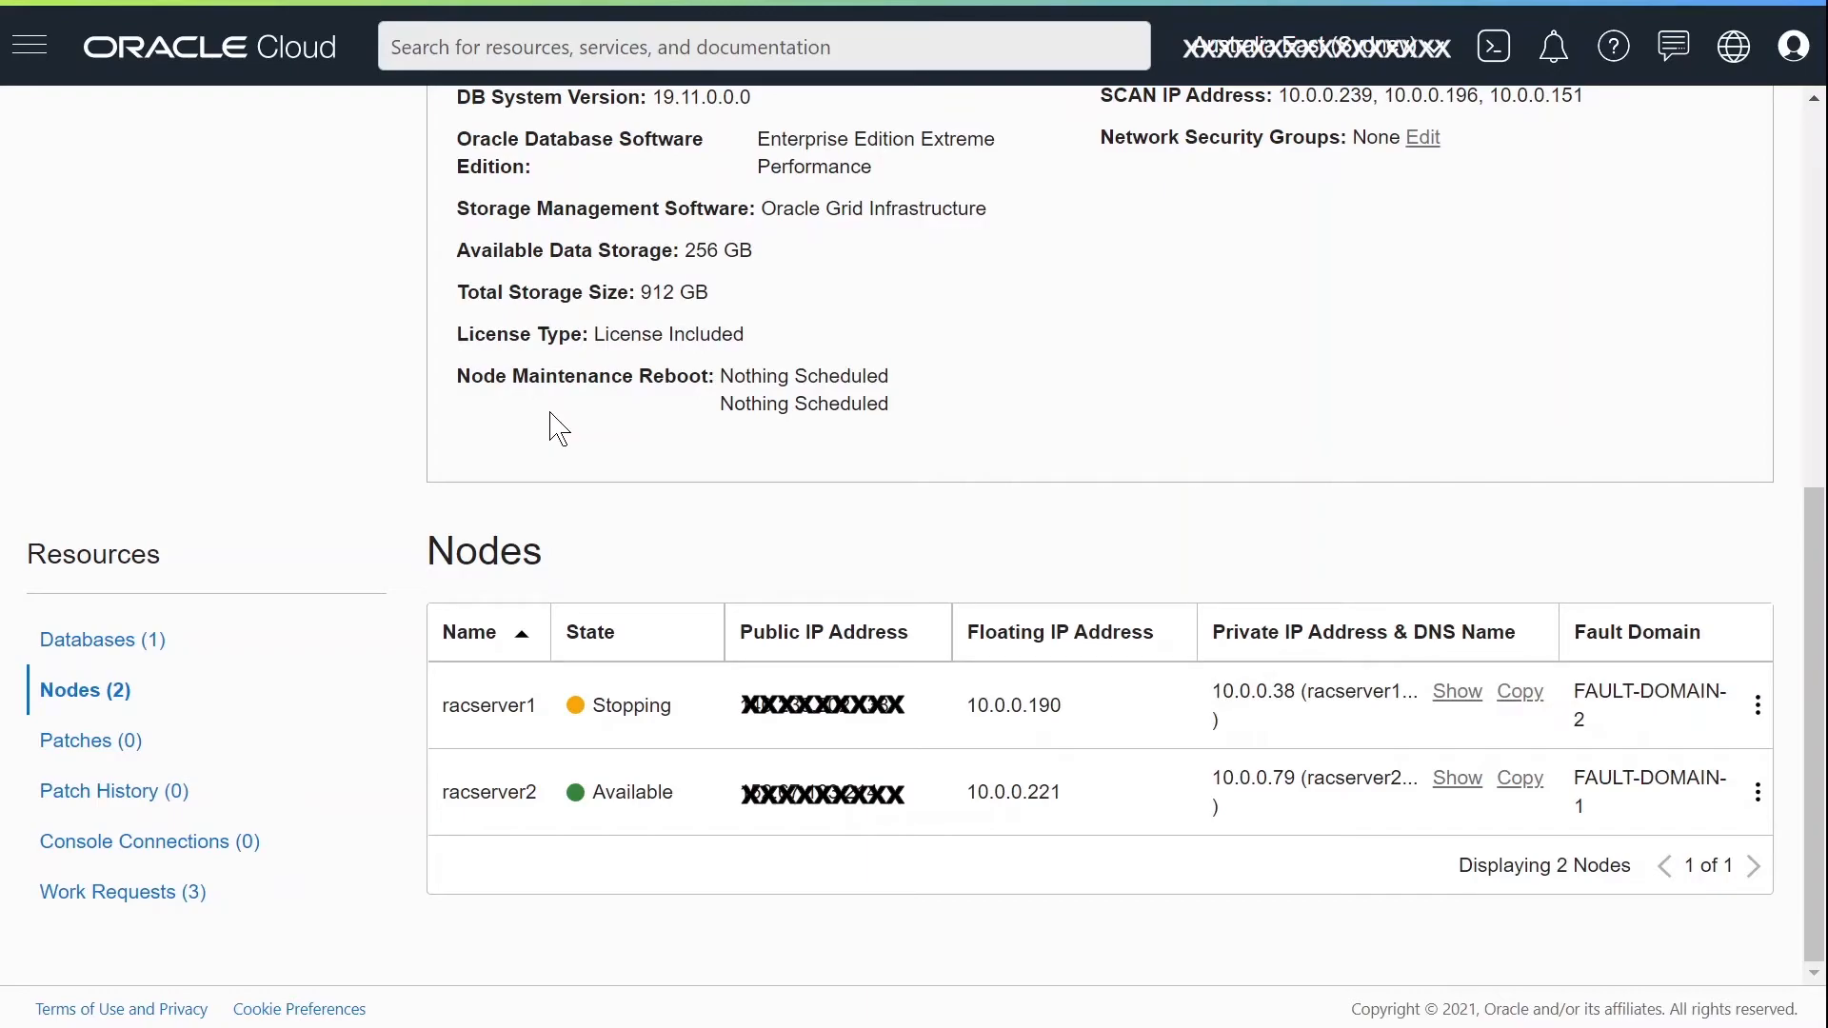
# - Bring the RAC node-1 and RAC node-2 terminals forward and examine the node-1 session's connection status
pyautogui.hotkey('alt', 'Tab')
pyautogui.hotkey('alt', 'Tab')
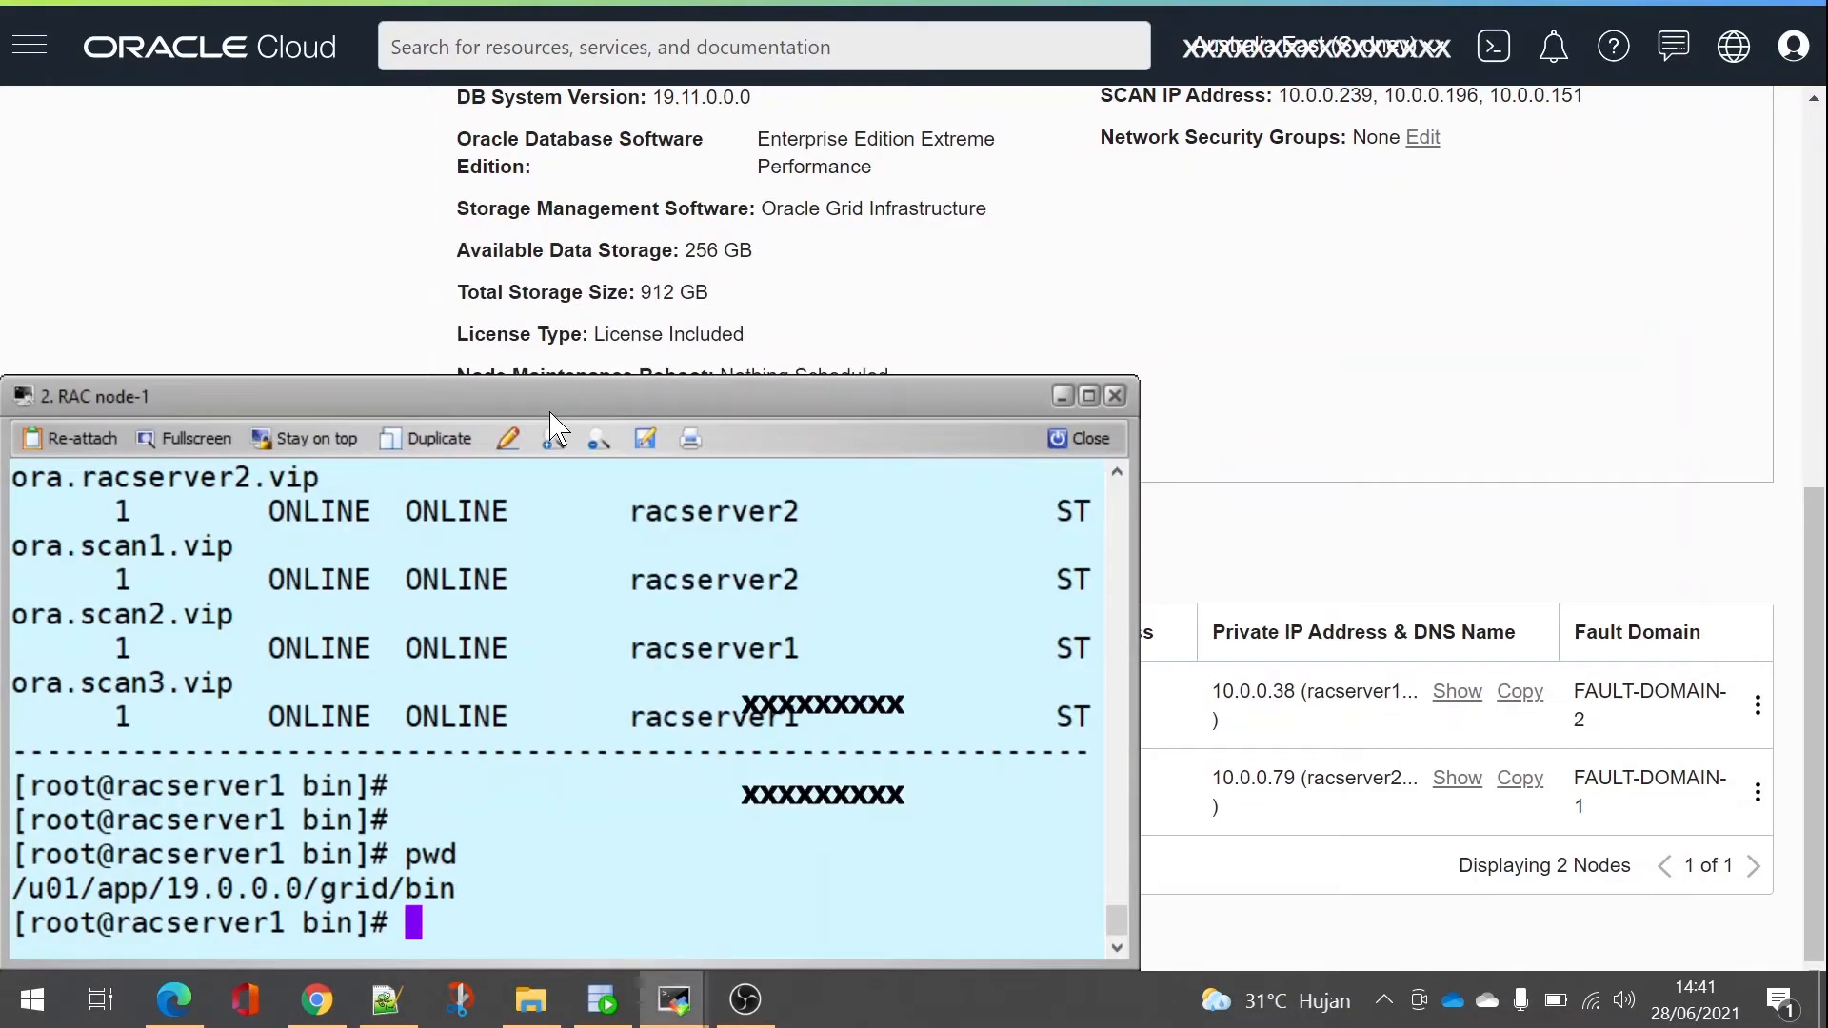
pyautogui.hotkey('alt', 'Tab')
pyautogui.hotkey('alt', 'Tab')
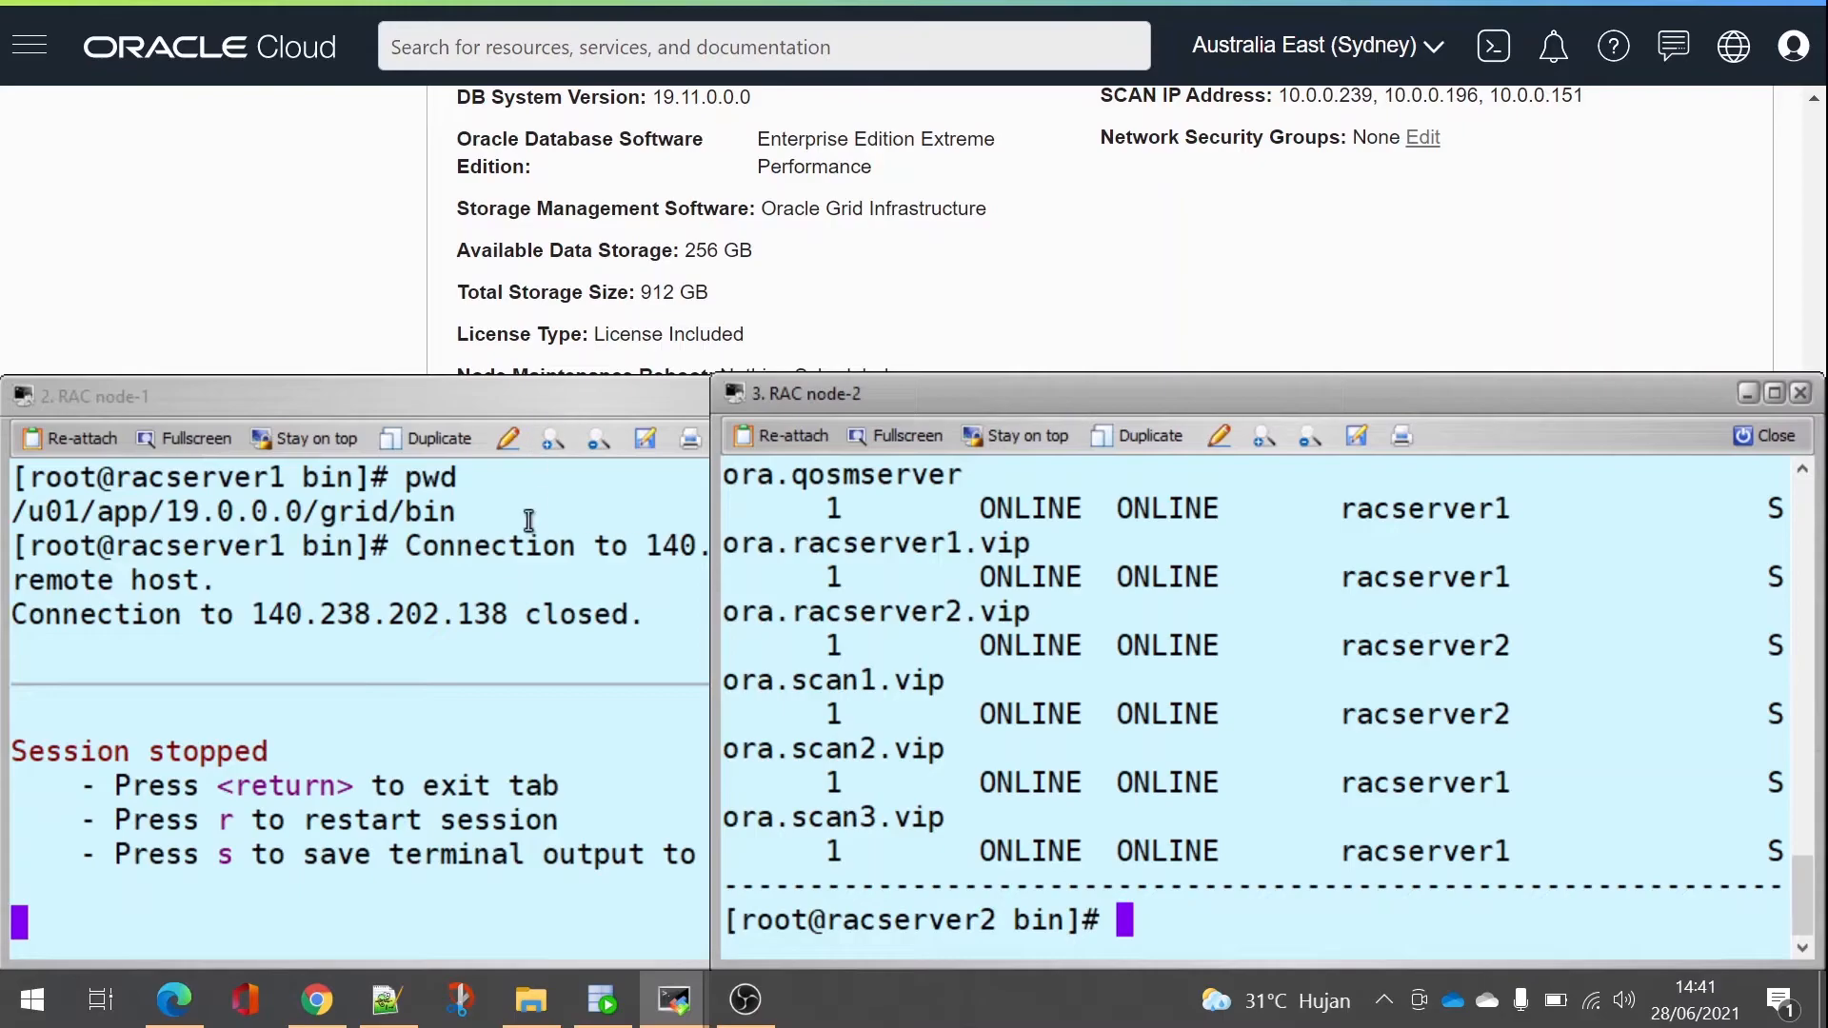
pyautogui.click(490, 581)
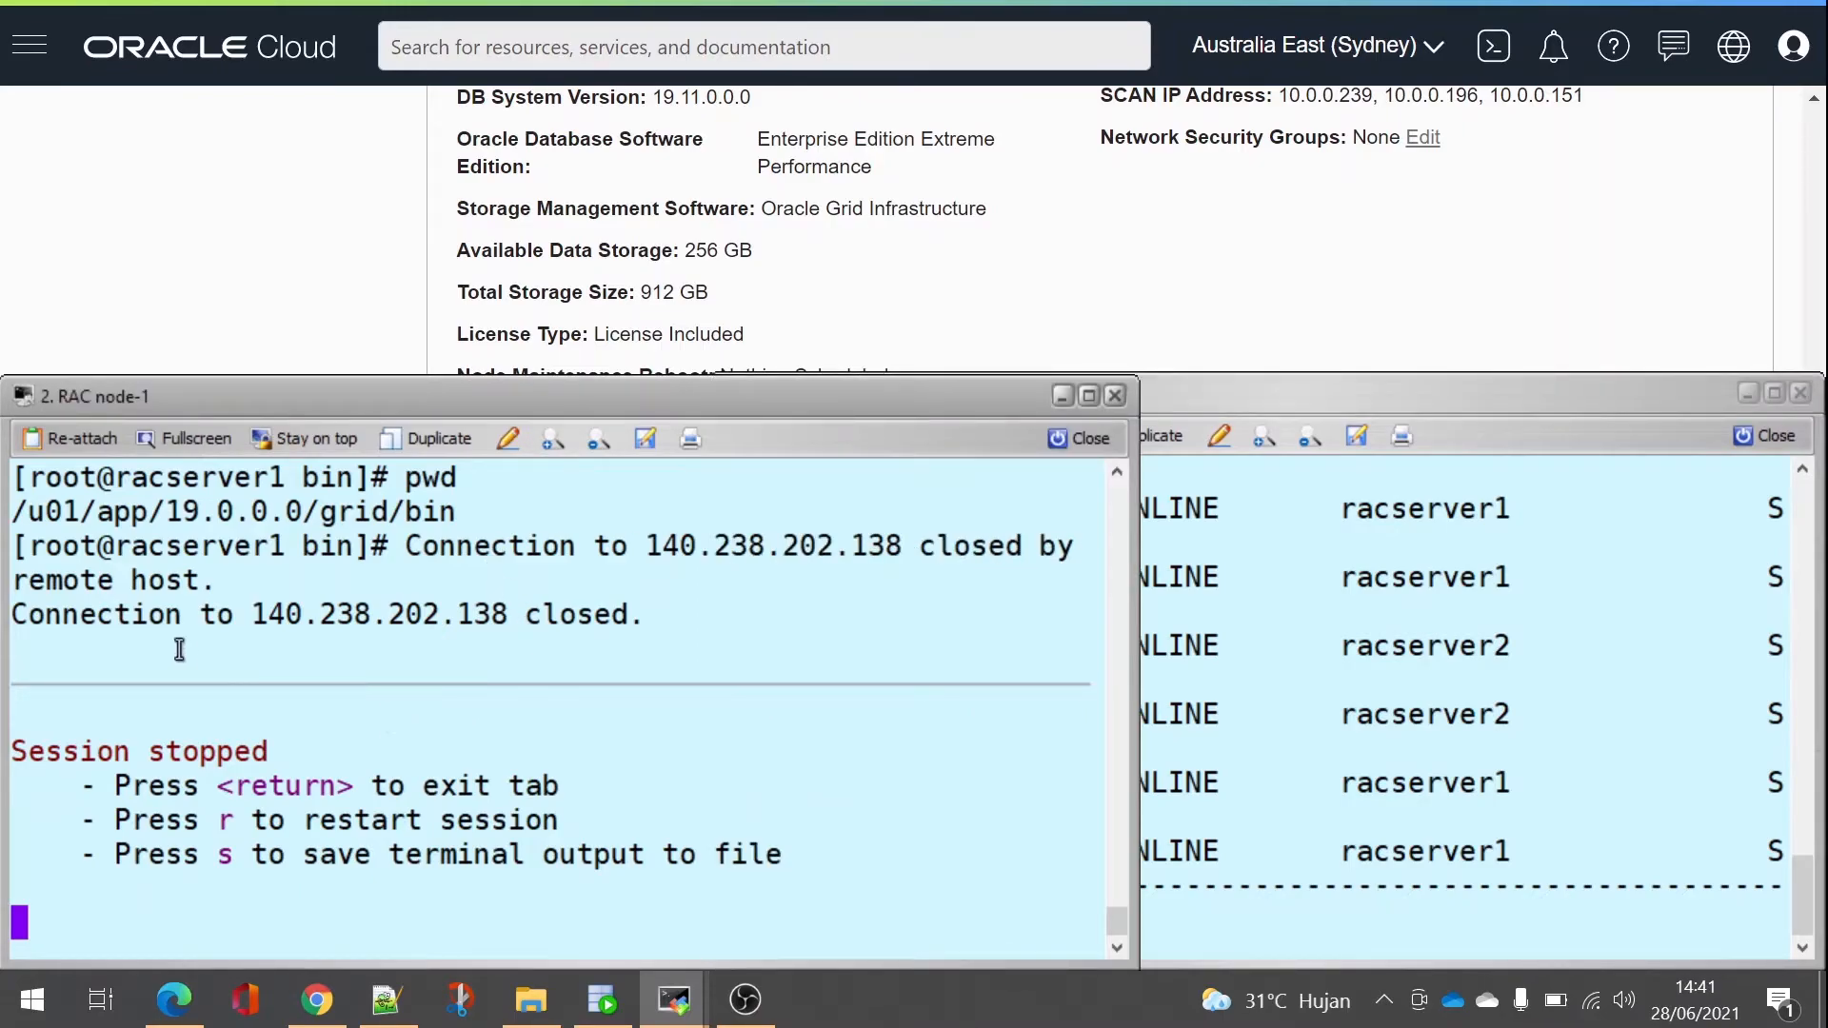
pyautogui.moveTo(114, 580); pyautogui.dragTo(812, 865)
pyautogui.click(812, 864)
# - Switch to SQL Developer, review both RAC node terminals over it, and rerun the v$instance query
pyautogui.click(584, 998)
pyautogui.hotkey('alt', 'Tab')
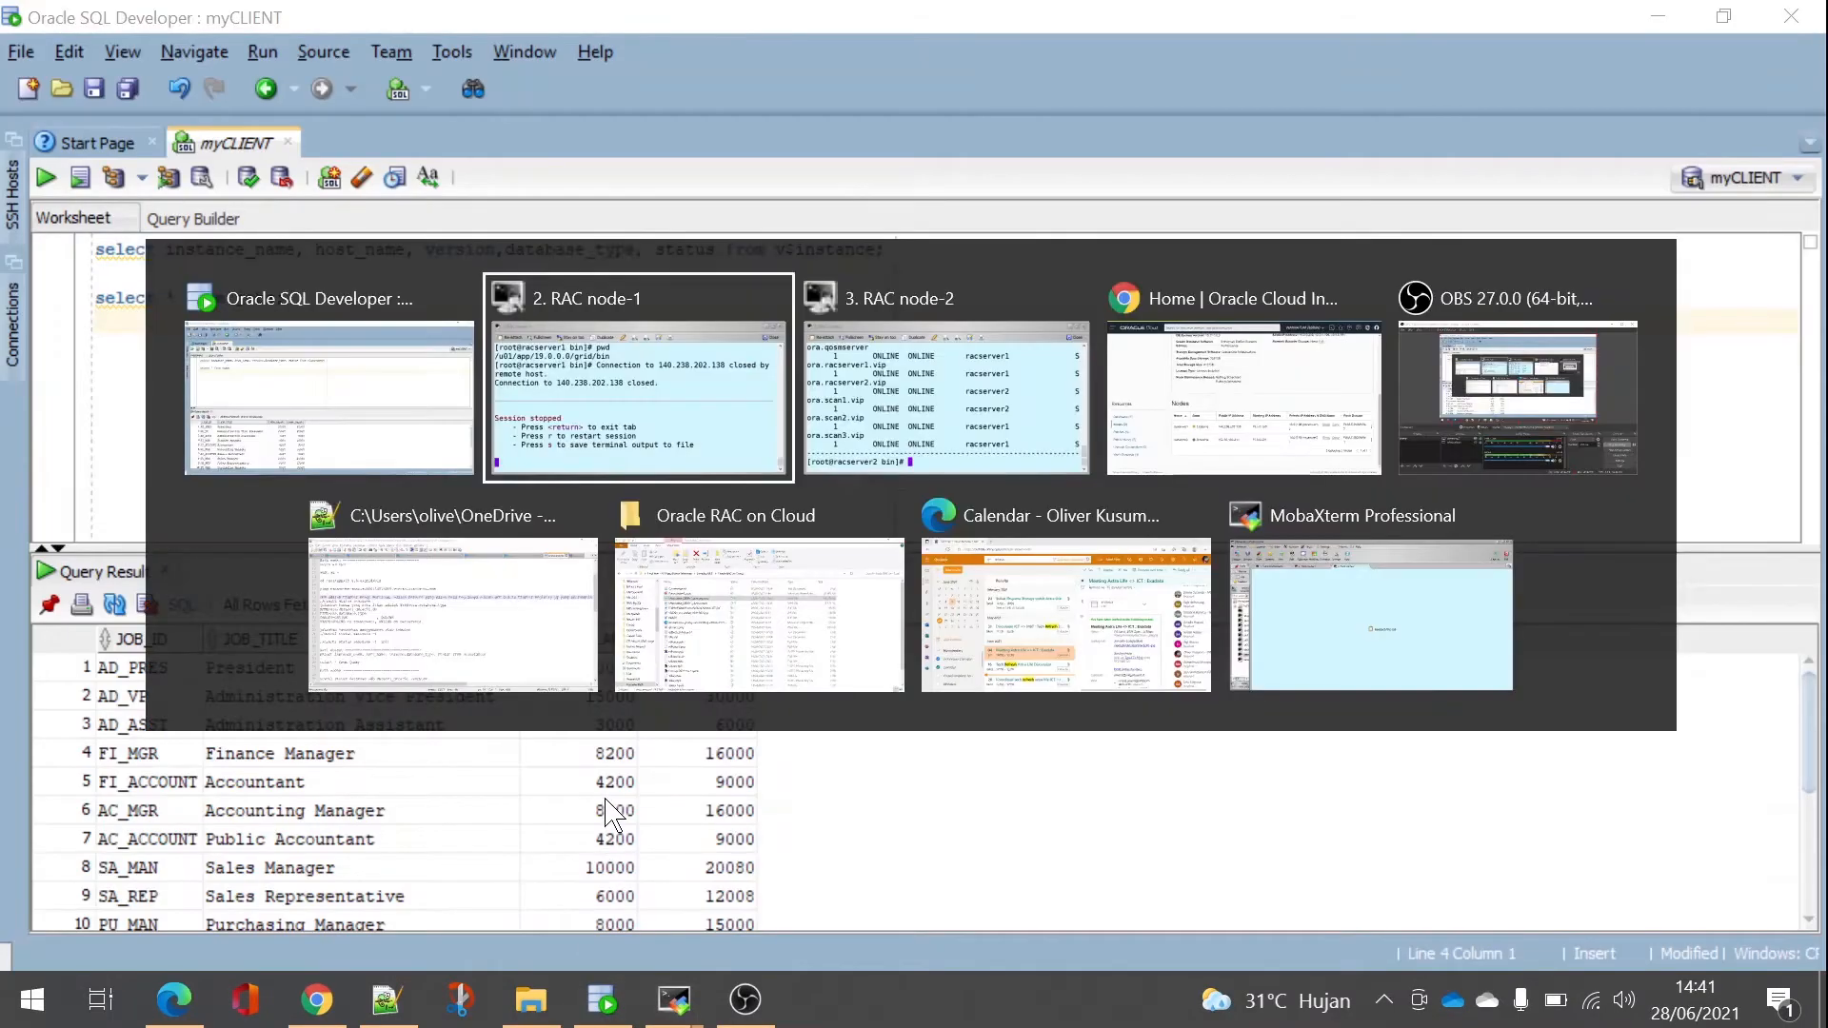
pyautogui.hotkey('alt', 'Tab')
pyautogui.hotkey('alt', 'Tab')
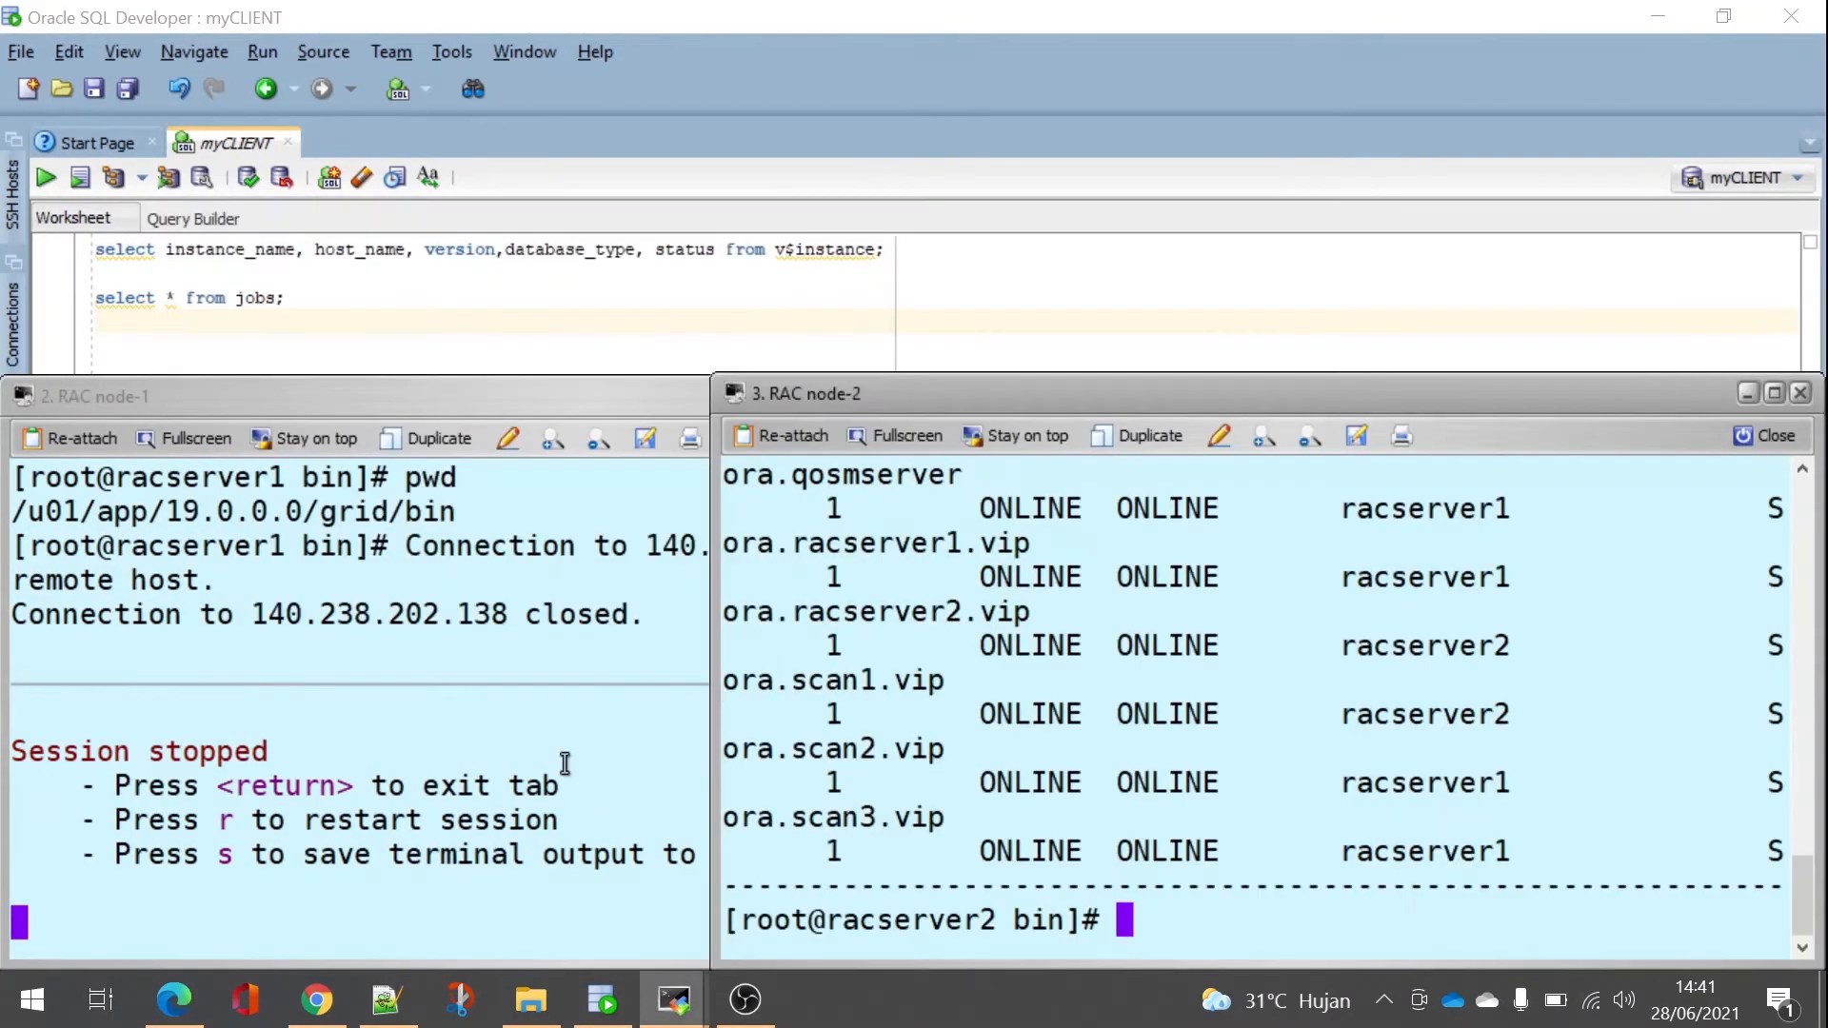
pyautogui.click(565, 764)
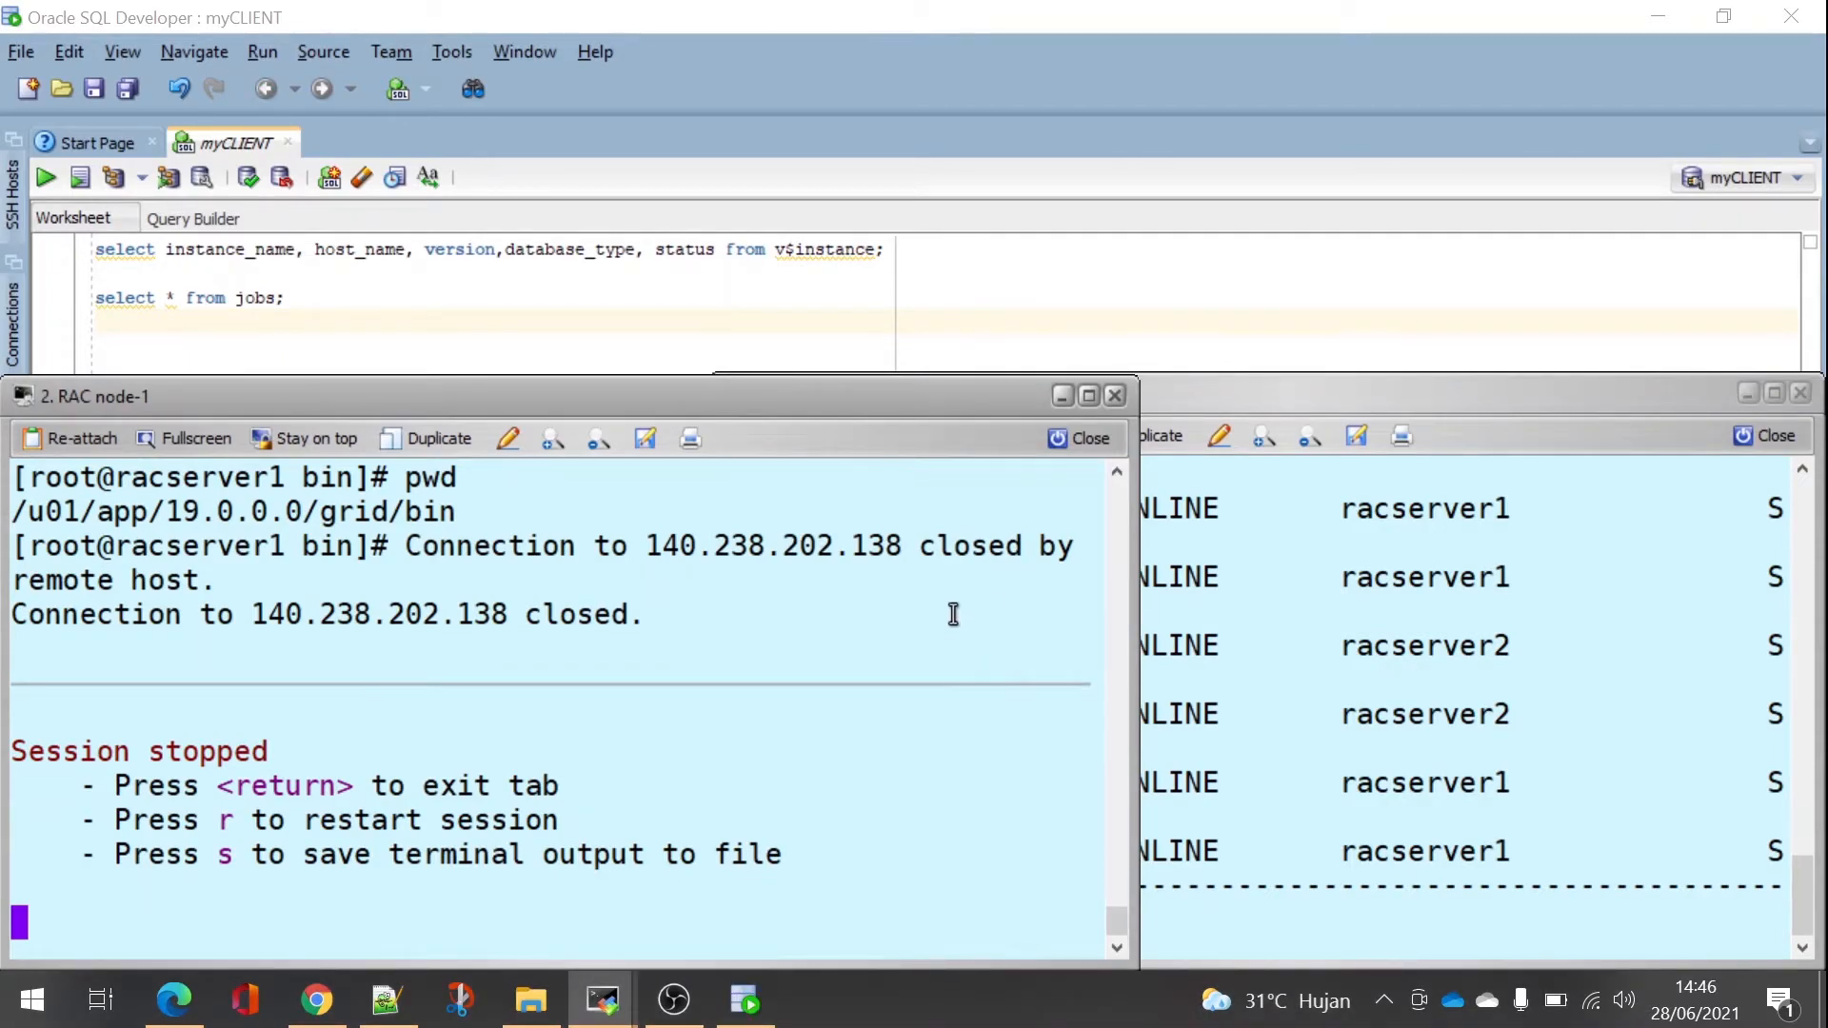
pyautogui.click(1295, 623)
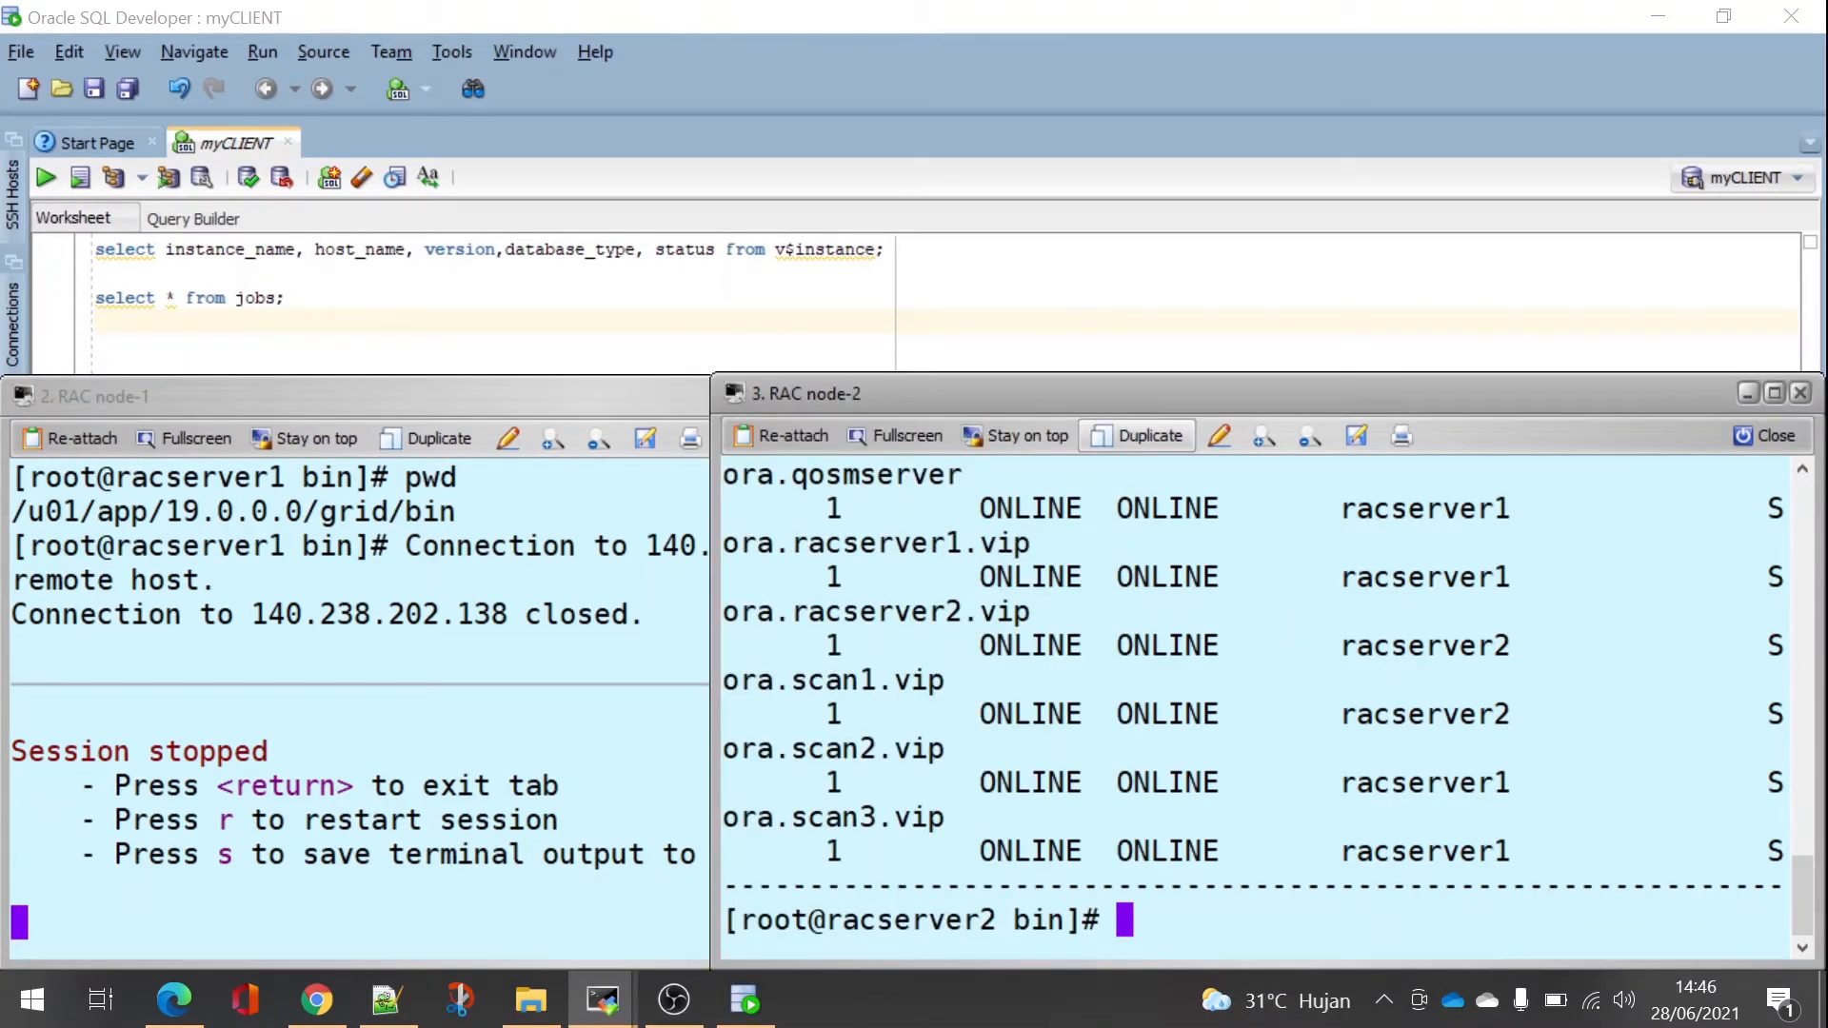
pyautogui.click(877, 250)
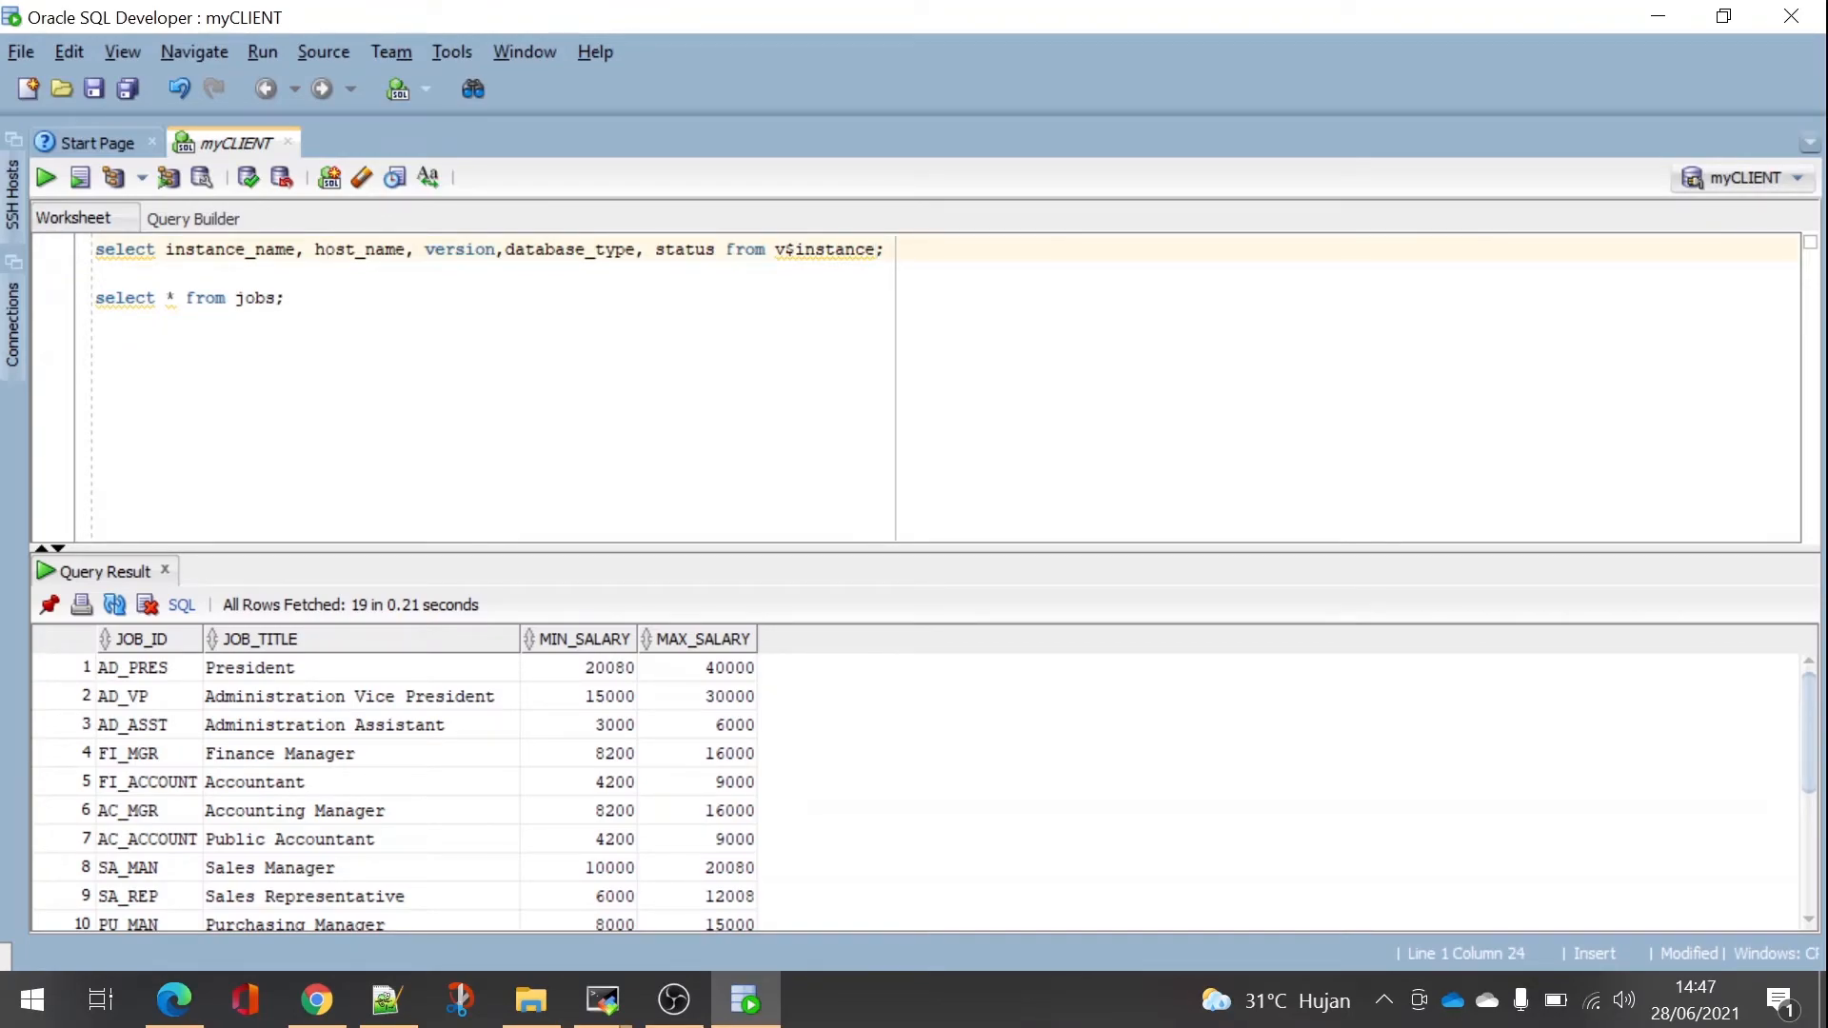
pyautogui.hotkey('ctrl', 'Return')
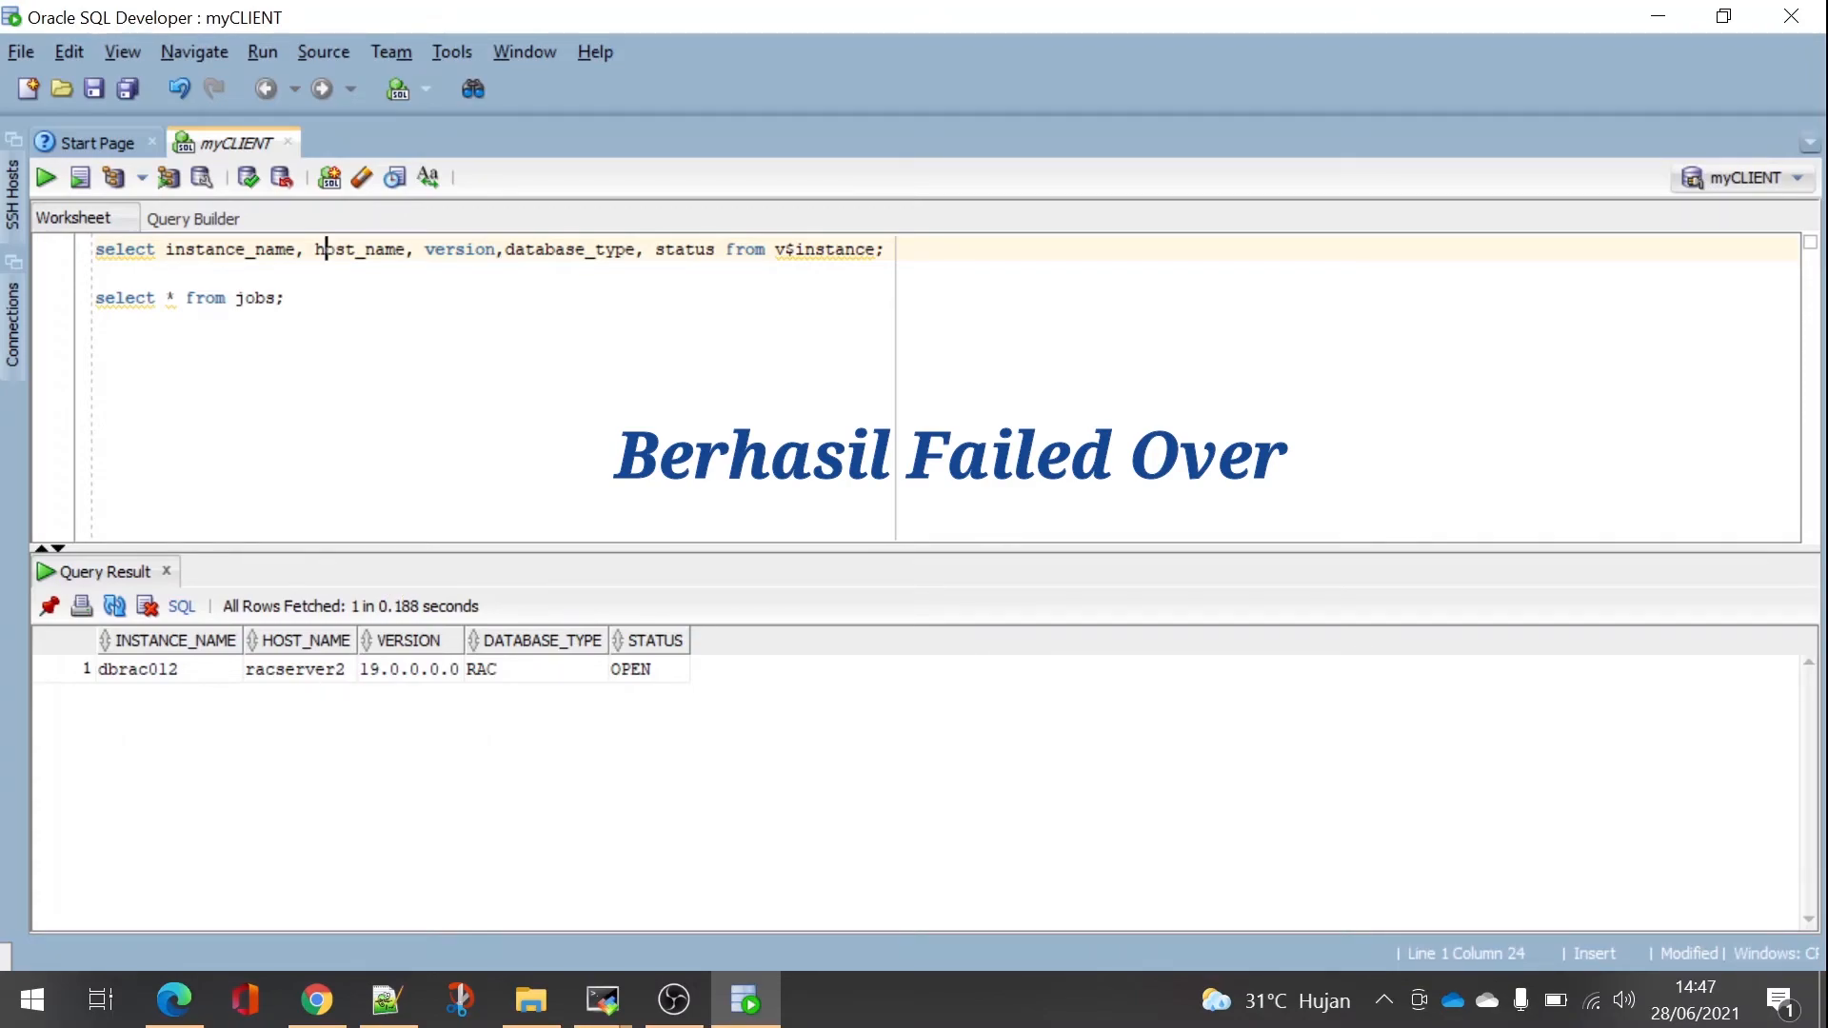
# - Switch to the RAC node-2 terminal, rerun ./crsctl status resource -t, and highlight the ora.racserver1.vip entry
pyautogui.hotkey('alt', 'Tab')
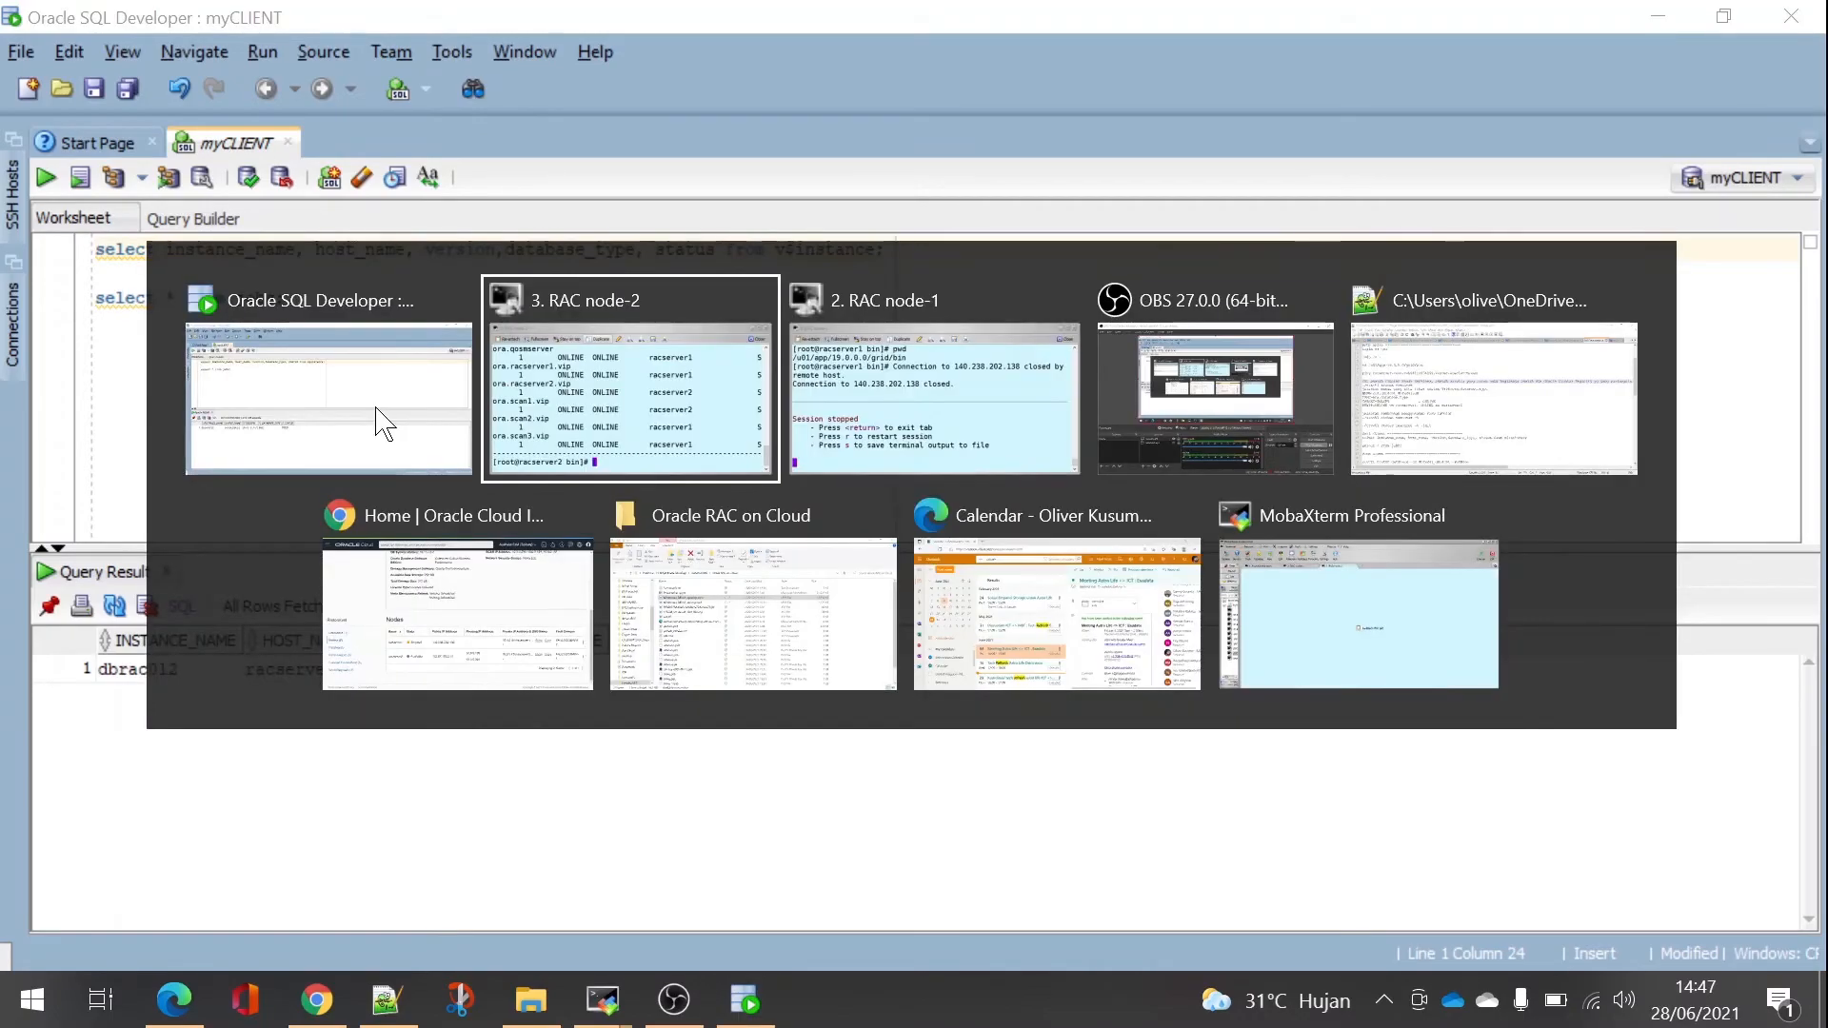
pyautogui.press('Return')
pyautogui.press('Return')
pyautogui.press('Return')
pyautogui.press('Return')
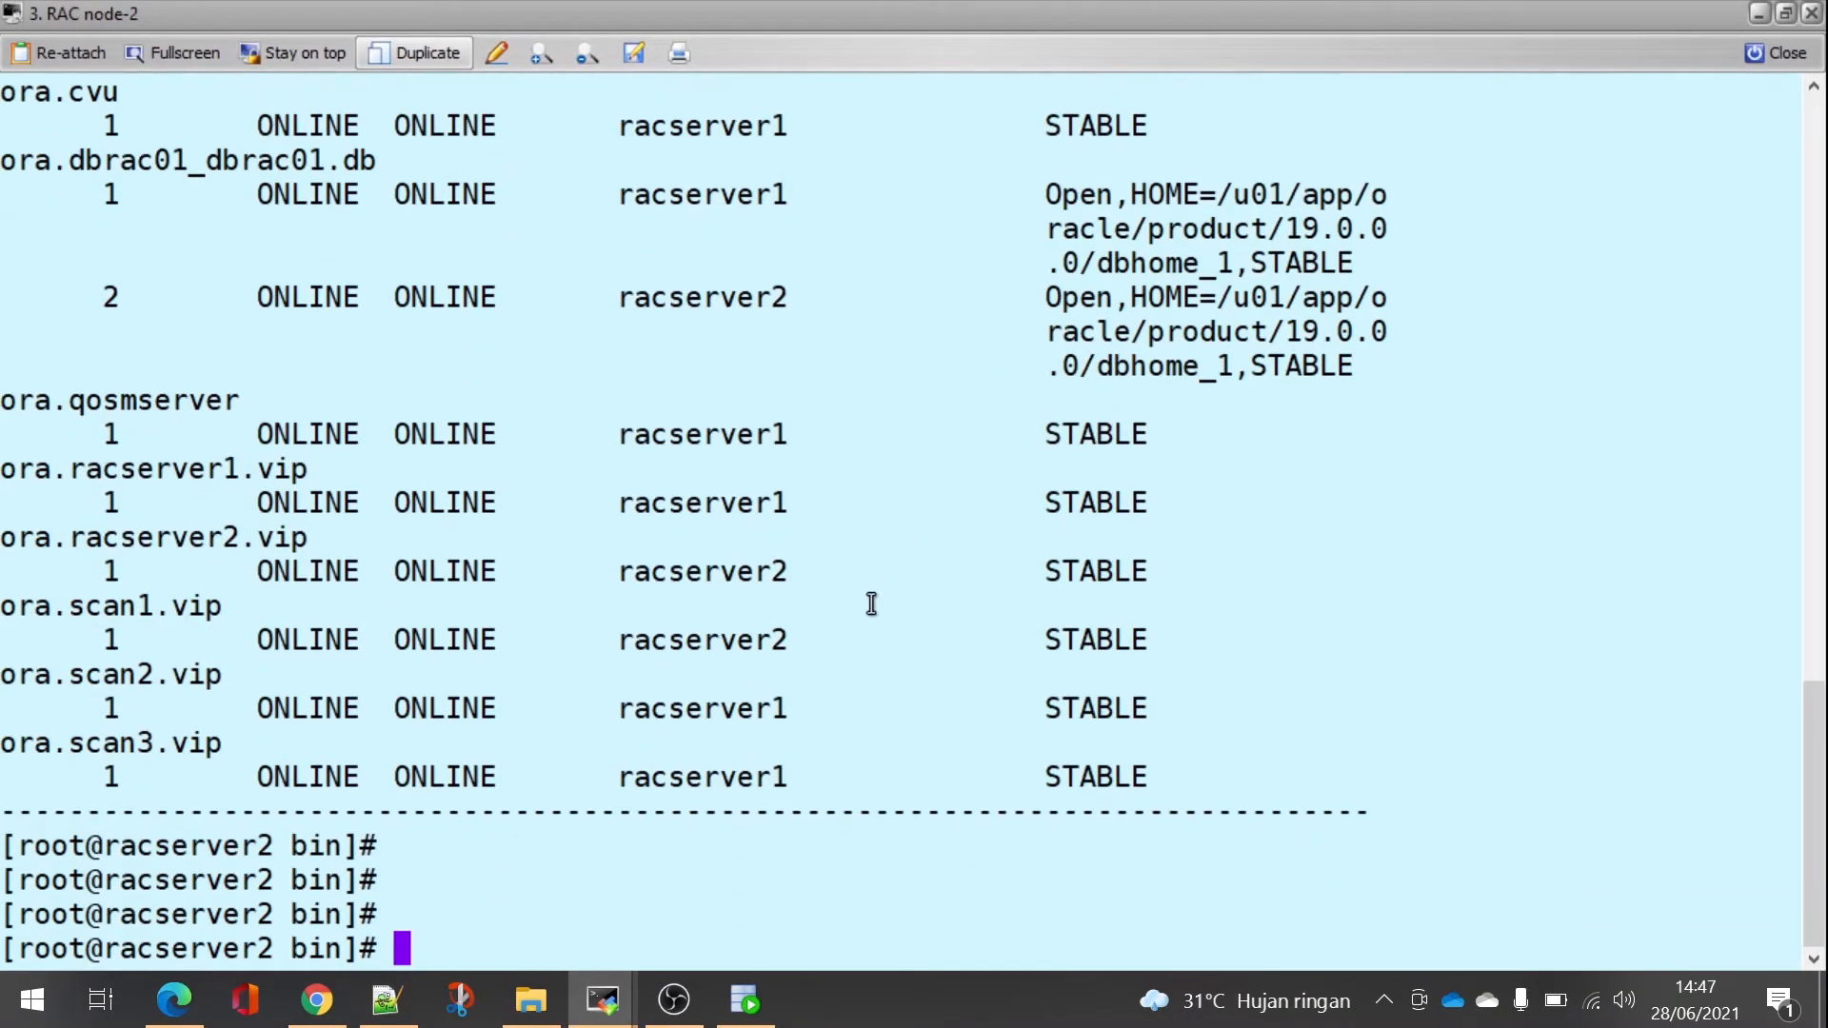
pyautogui.press('Up')
pyautogui.press('Return')
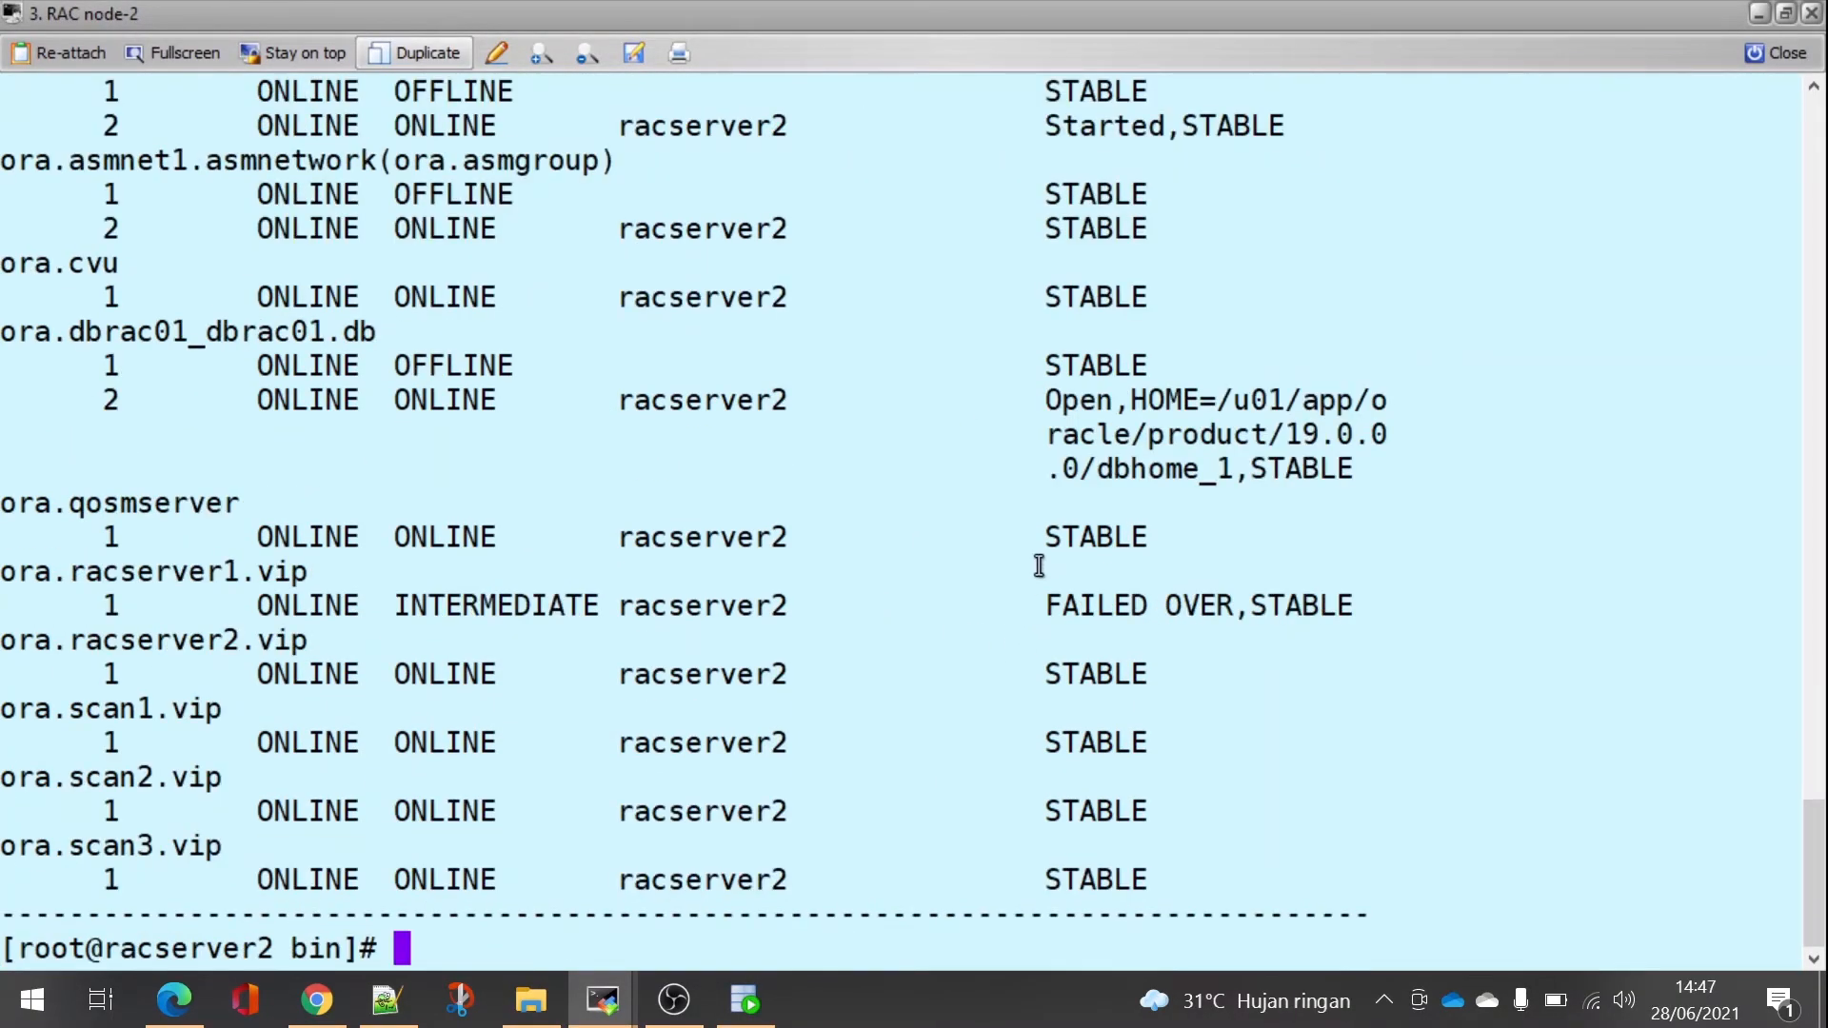
pyautogui.moveTo(4, 572); pyautogui.dragTo(796, 638)
# - Switch to SQL Developer and run the select * from jobs query again
pyautogui.hotkey('alt', 'Tab')
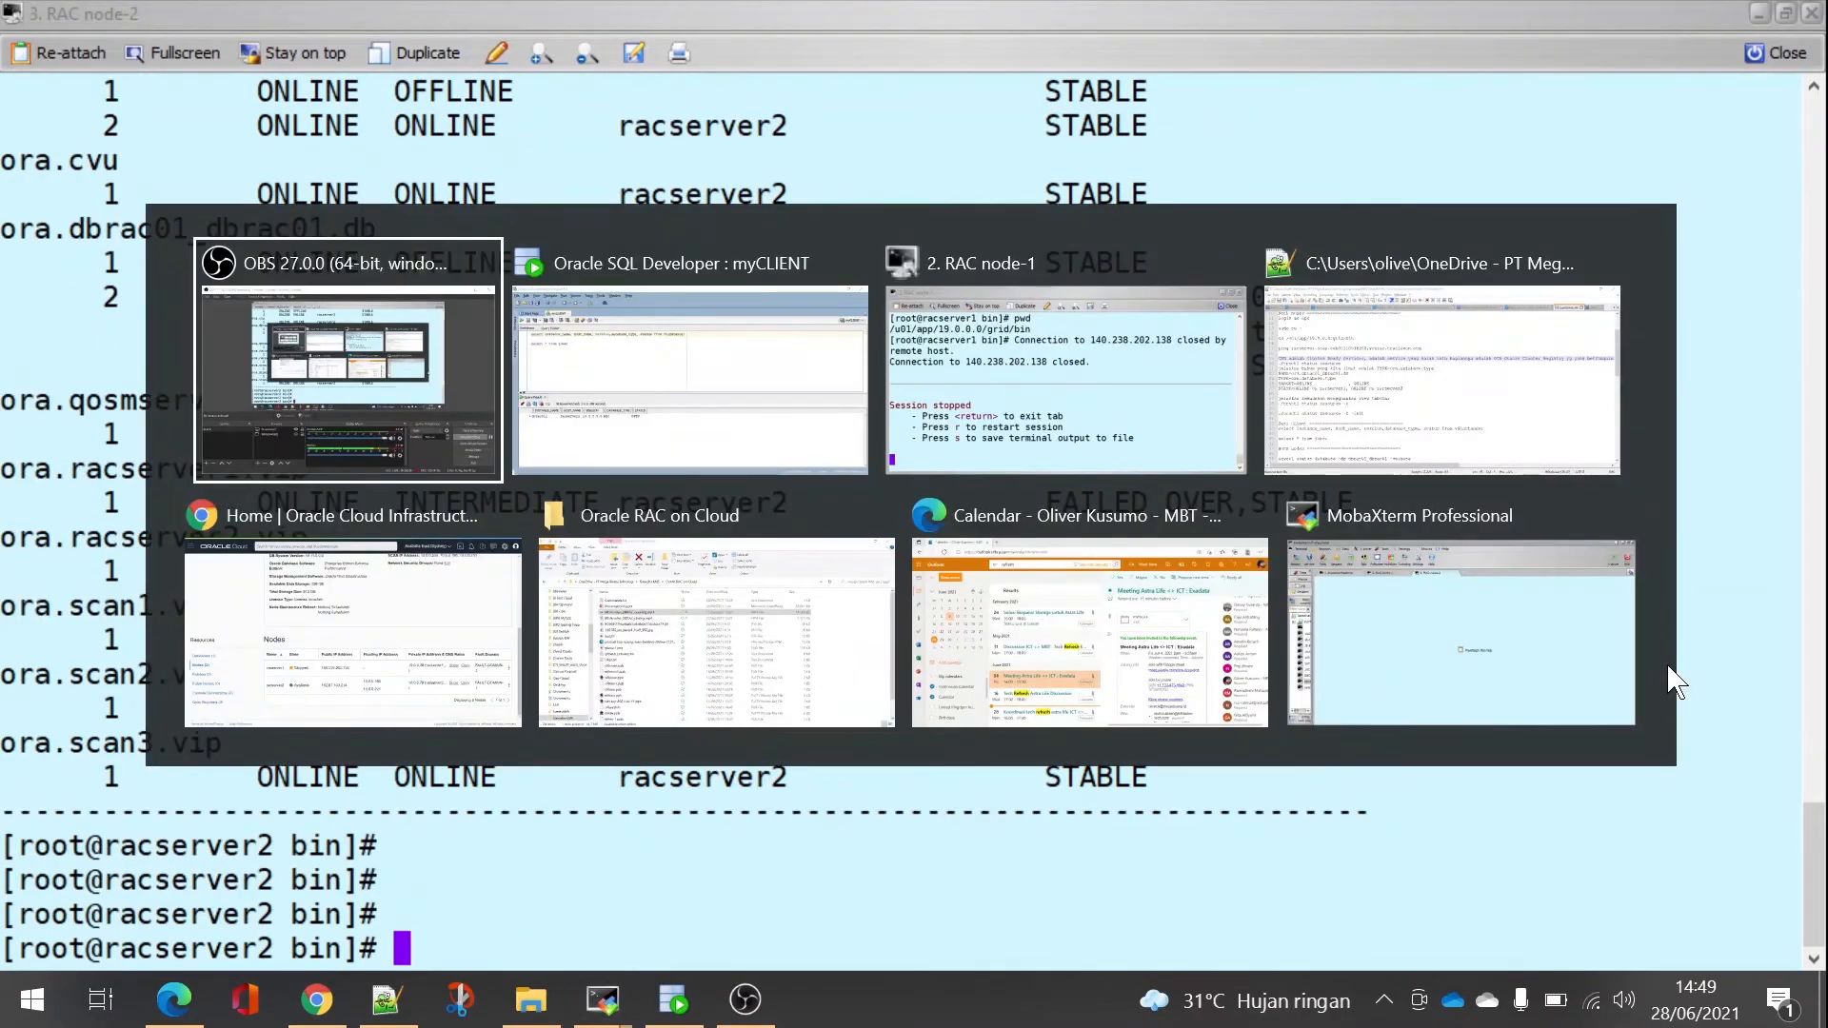
pyautogui.hotkey('ctrl', 'Return')
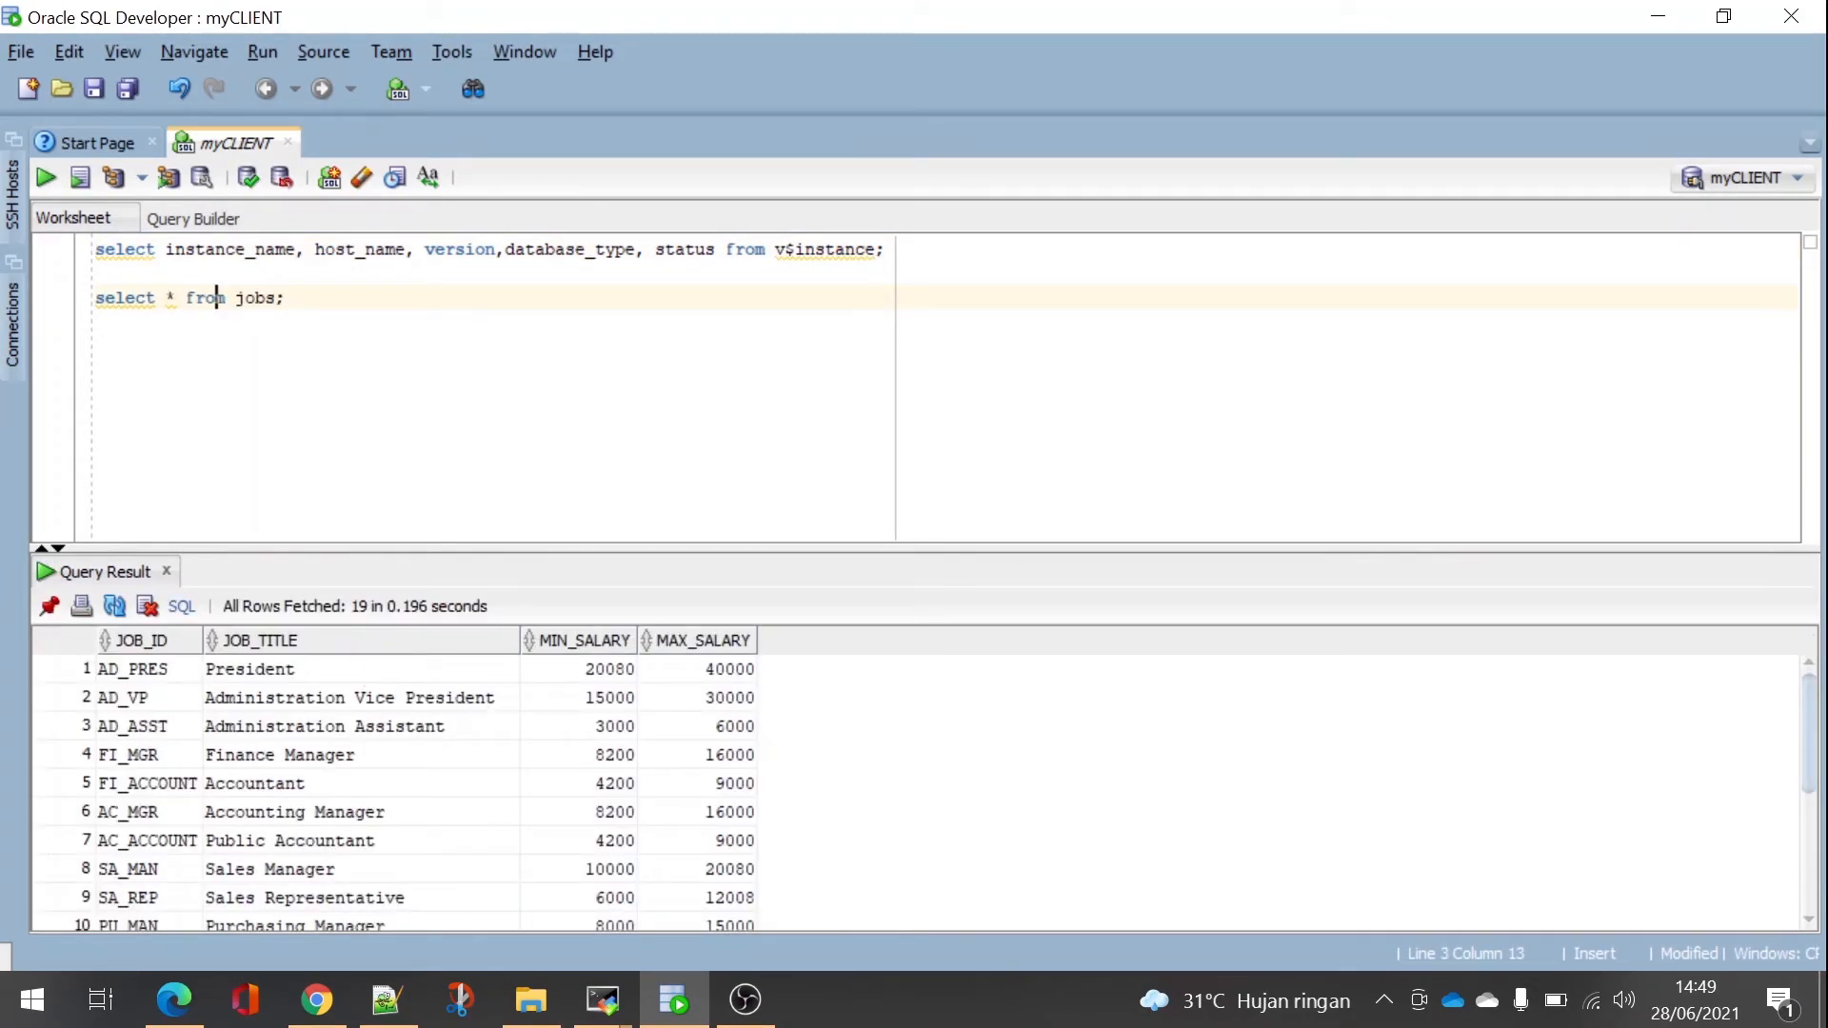
# - Switch to the RAC node-2 terminal, exit the root shell, and become the oracle user with sudo su - oracle
pyautogui.hotkey('alt', 'Tab')
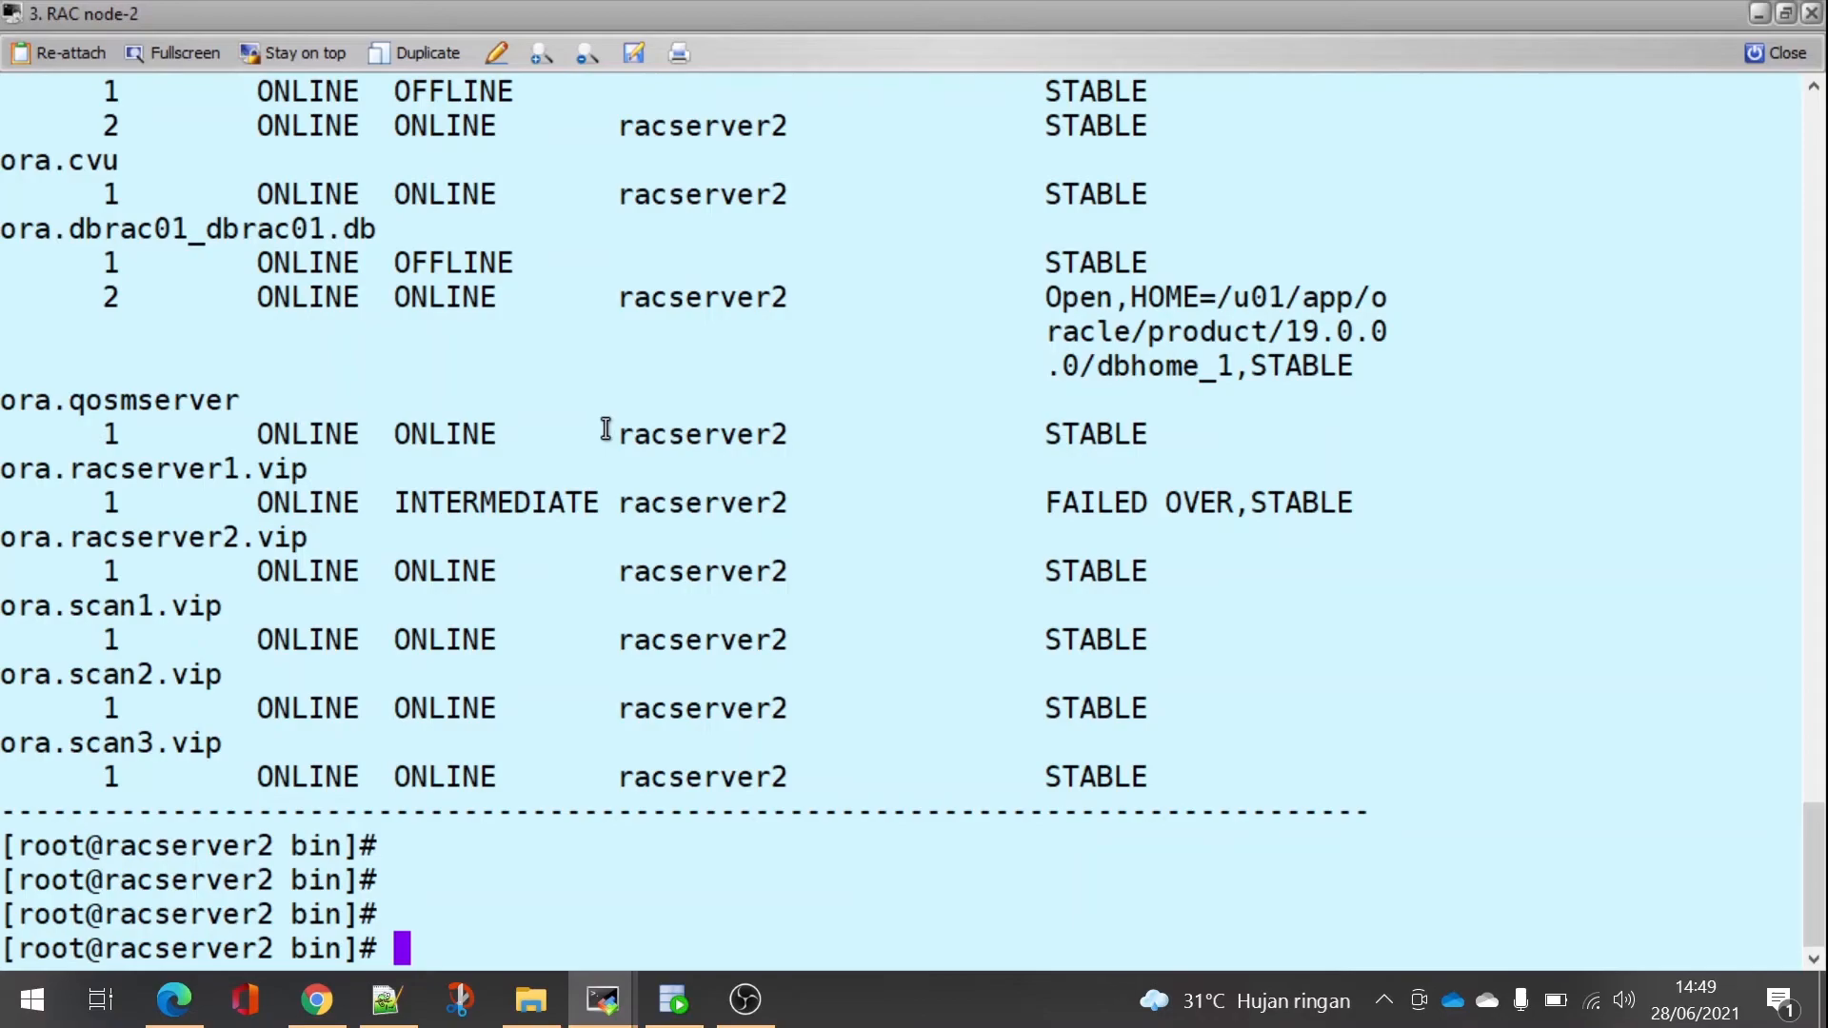
pyautogui.write('exit')
pyautogui.press('Return')
pyautogui.write('sudo su - oracle')
pyautogui.press('Return')
pyautogui.press('Return')
pyautogui.press('Return')
# - Display the contents of $ORACLE_HOME/network/admin/tnsnames.ora with cat
pyautogui.write('cd $ORACLE_HOME/')
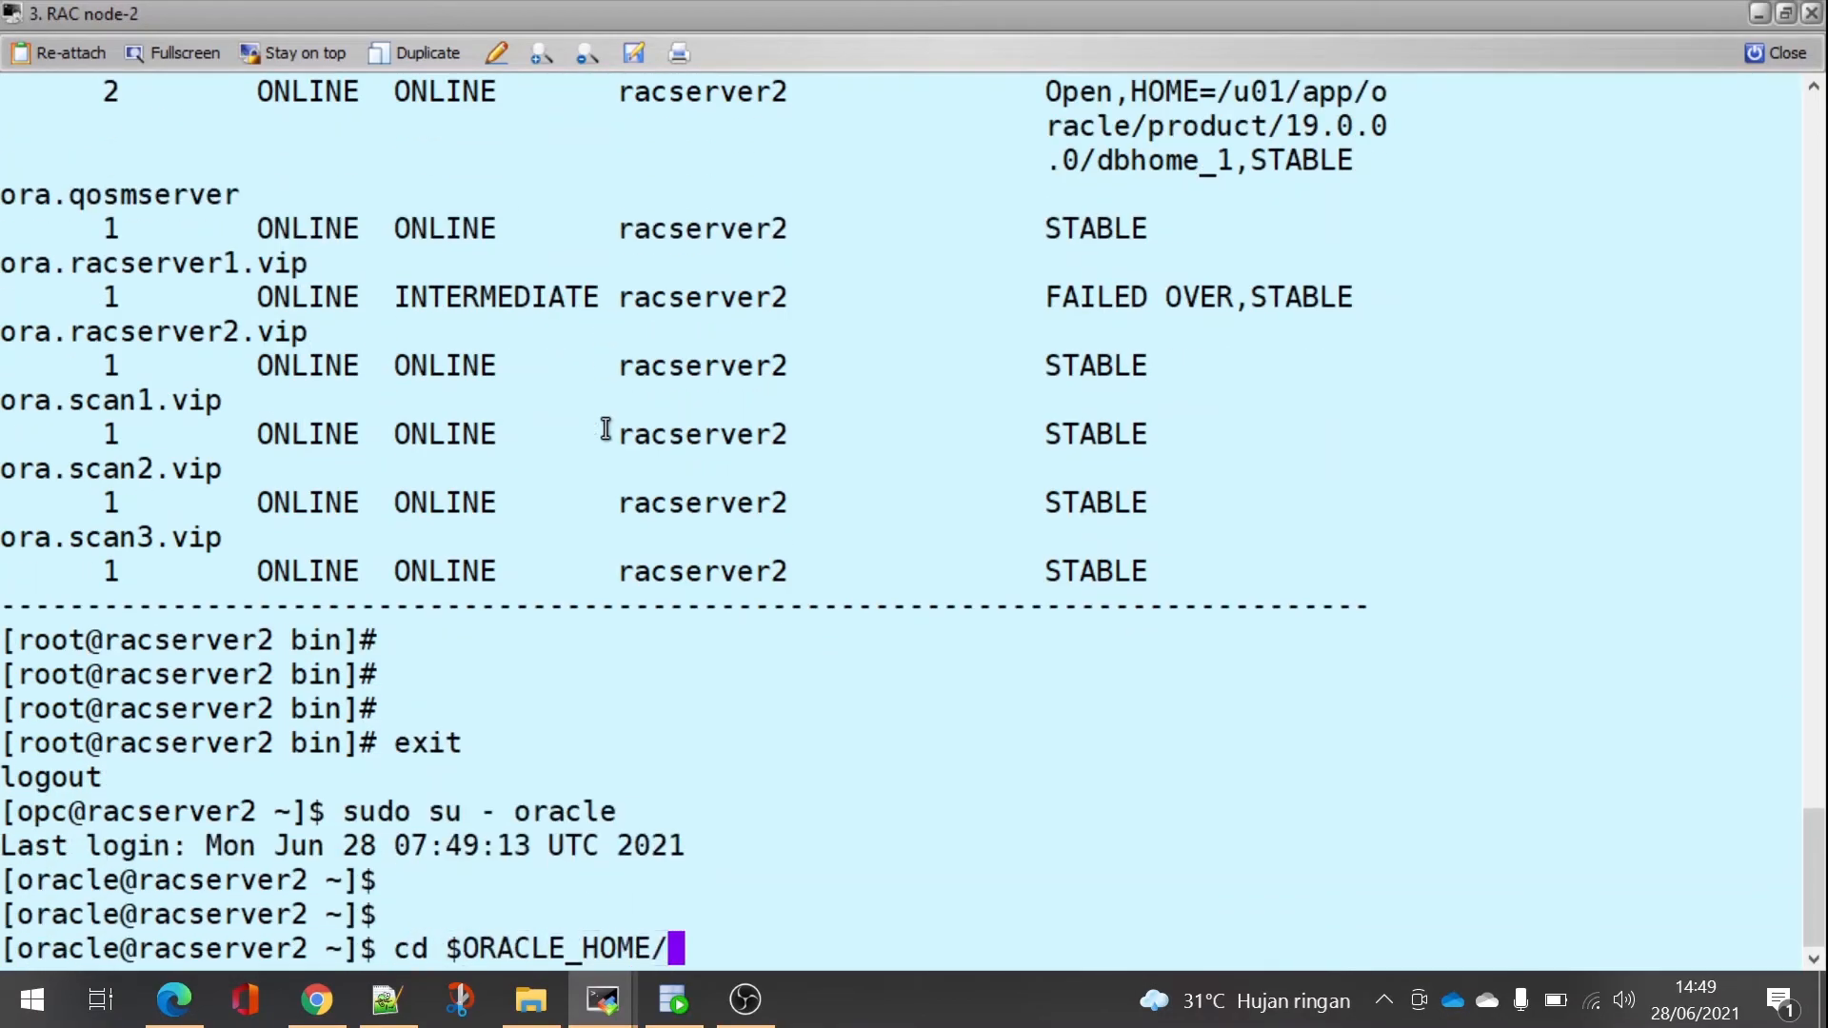
pyautogui.write('network/admin/tnsnames.ora')
pyautogui.press('Return')
pyautogui.press('Up')
pyautogui.press('Home')
pyautogui.press('Delete')
pyautogui.press('Delete')
pyautogui.write('cat')
pyautogui.press('Return')
pyautogui.press('Return')
pyautogui.press('Return')
pyautogui.press('Return')
pyautogui.press('Return')
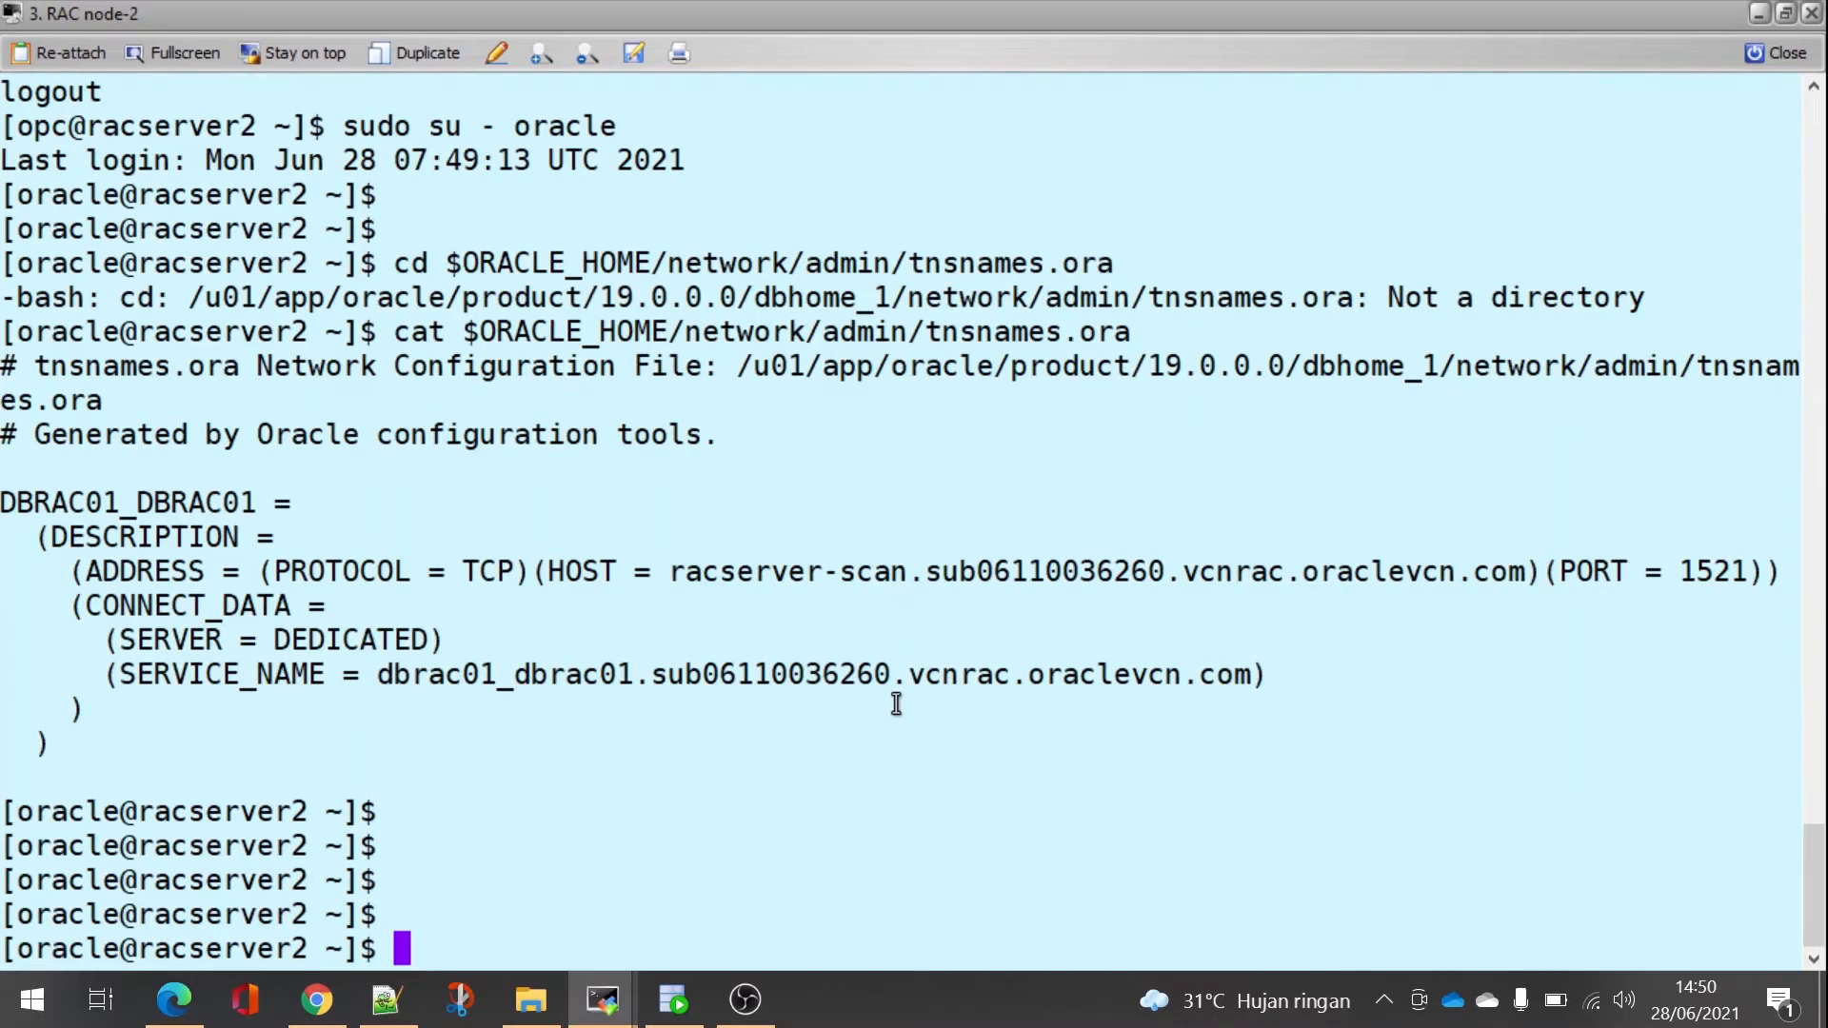
# - Ping the SCAN host racserver-scan.sub06110036260.vcnrac.oraclevcn.com from tnsnames.ora, and stop the ping after several replies
pyautogui.write('sc')
pyautogui.press('BackSpace')
pyautogui.press('BackSpace')
pyautogui.write('ping')
pyautogui.rightClick(896, 705)
pyautogui.press('Return')
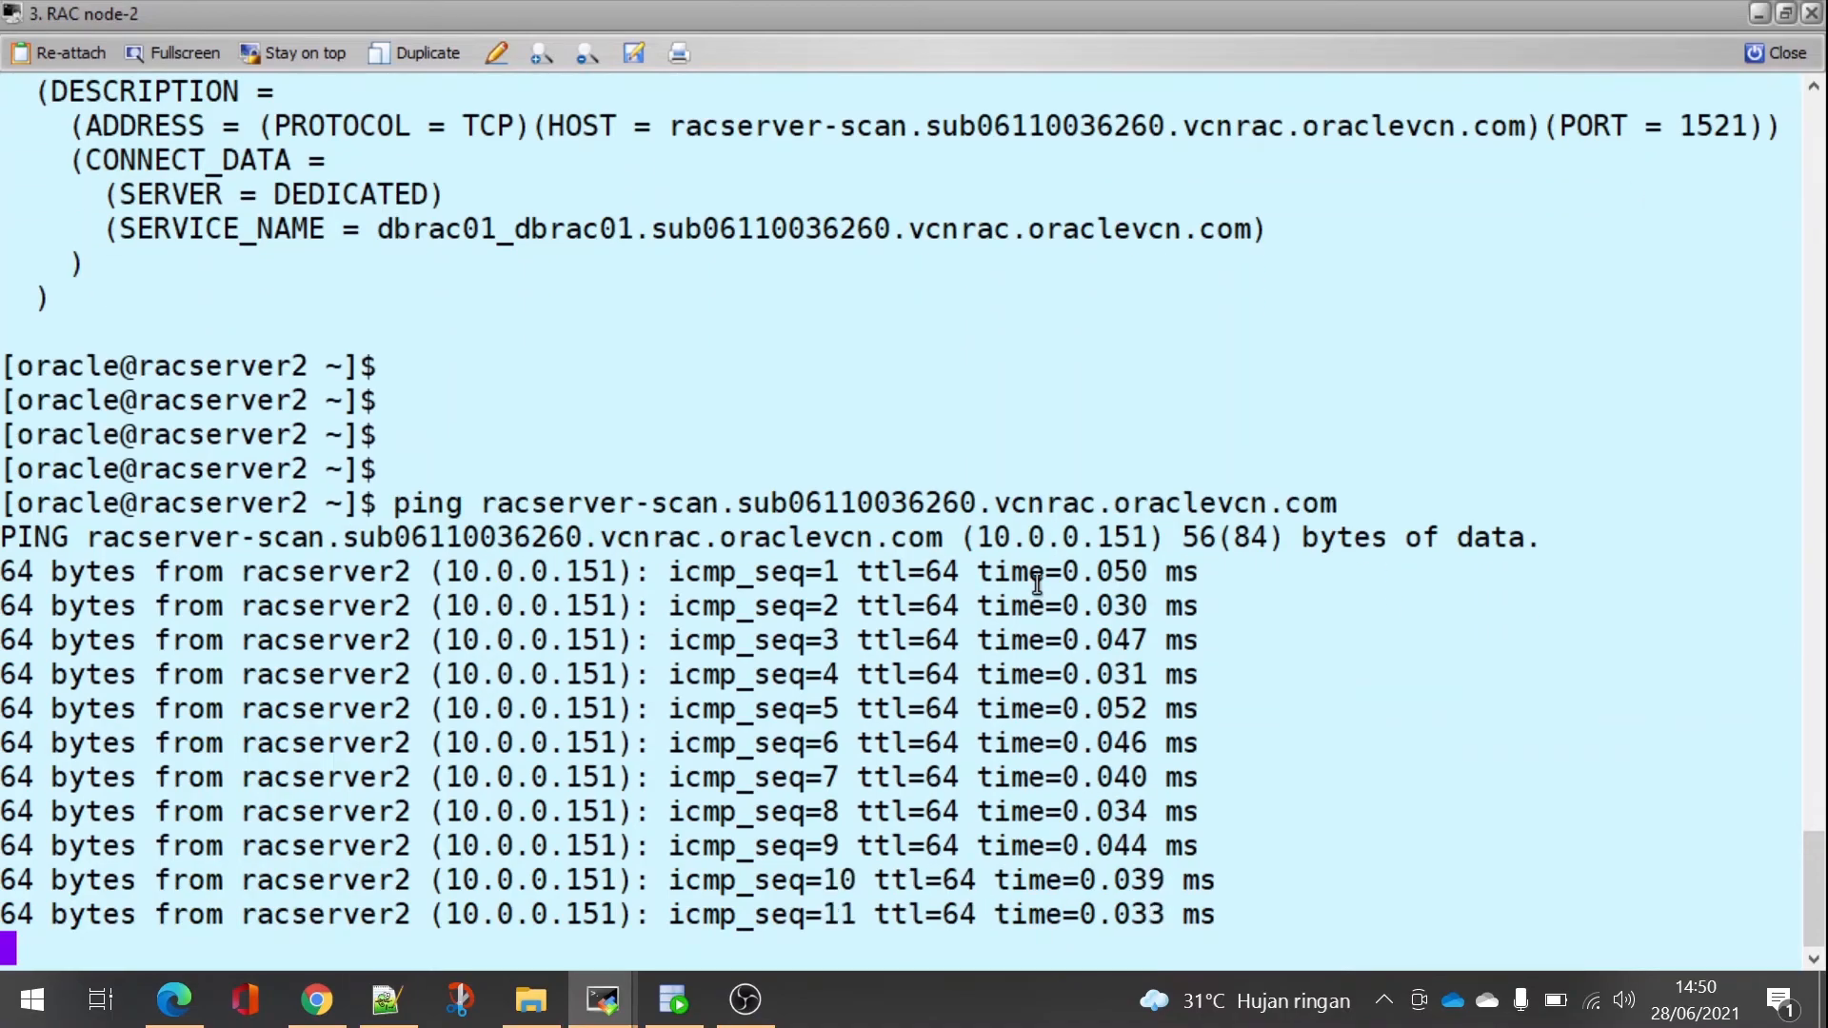
pyautogui.hotkey('ctrl', 'c')
# - Ping the same SCAN host again, highlight the resolved IP address of each run for comparison, and stop the ping
pyautogui.press('Up')
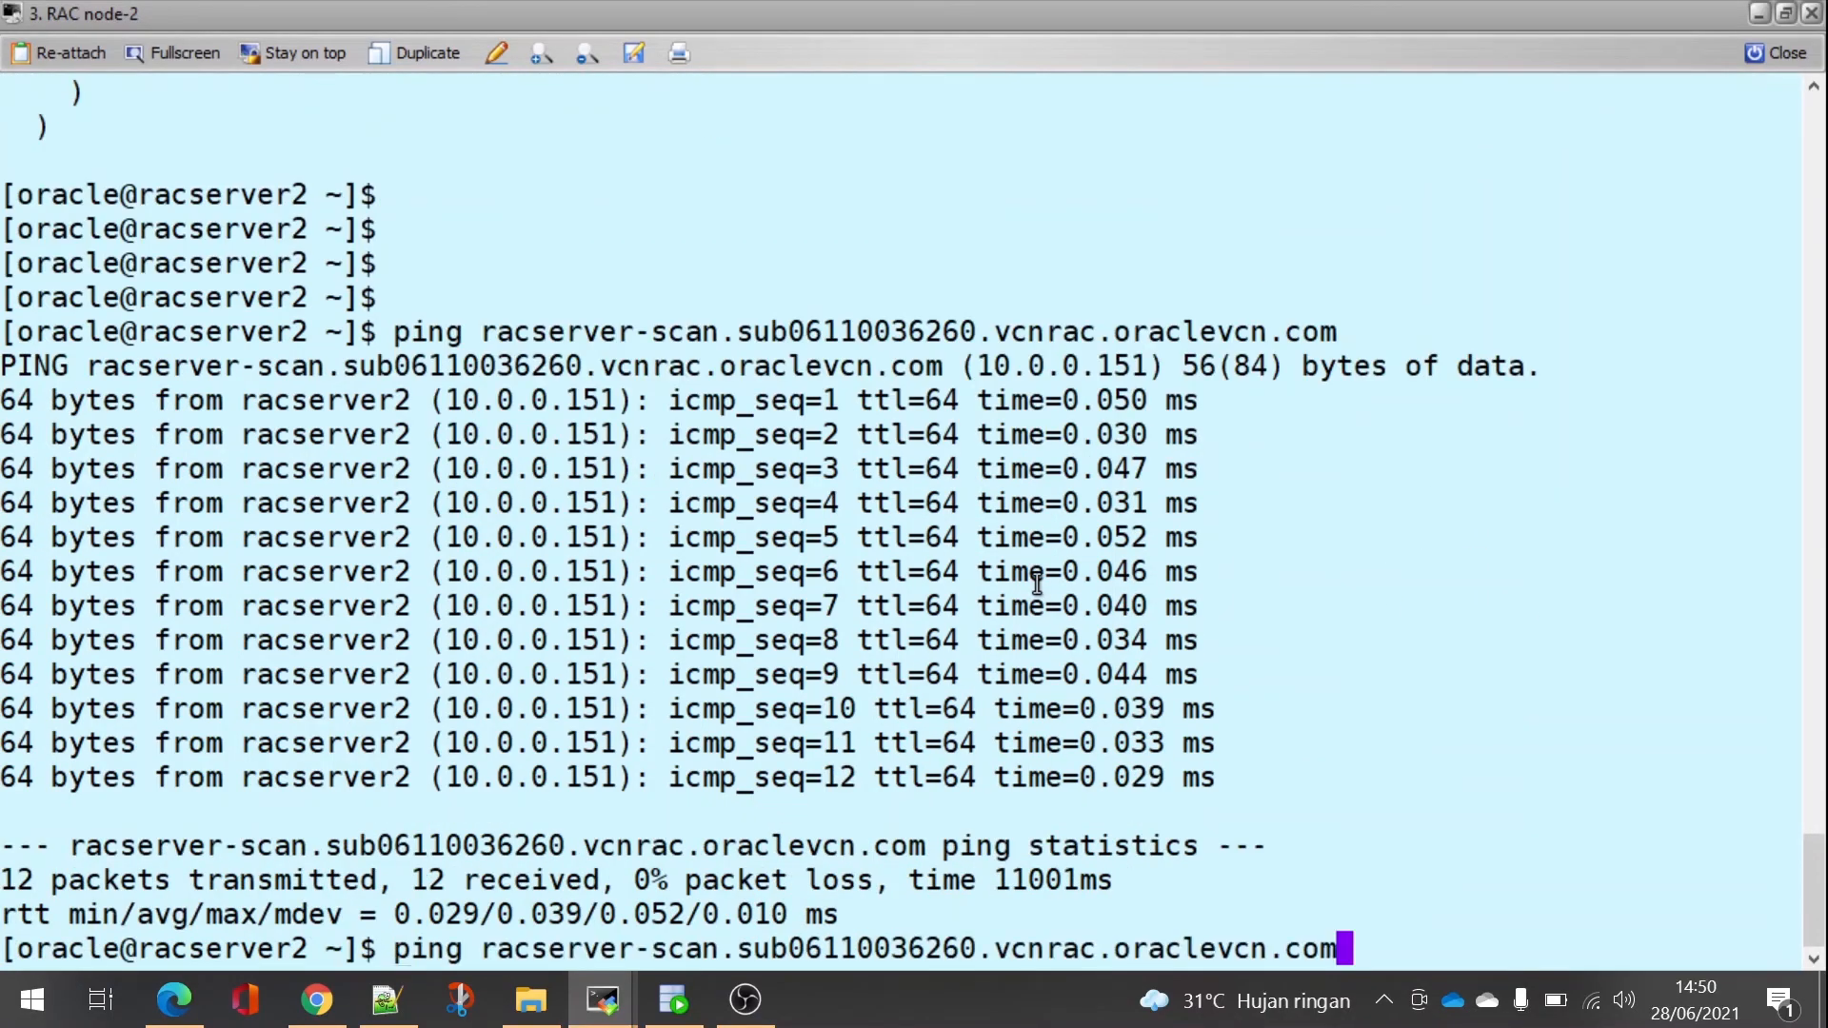
pyautogui.press('Return')
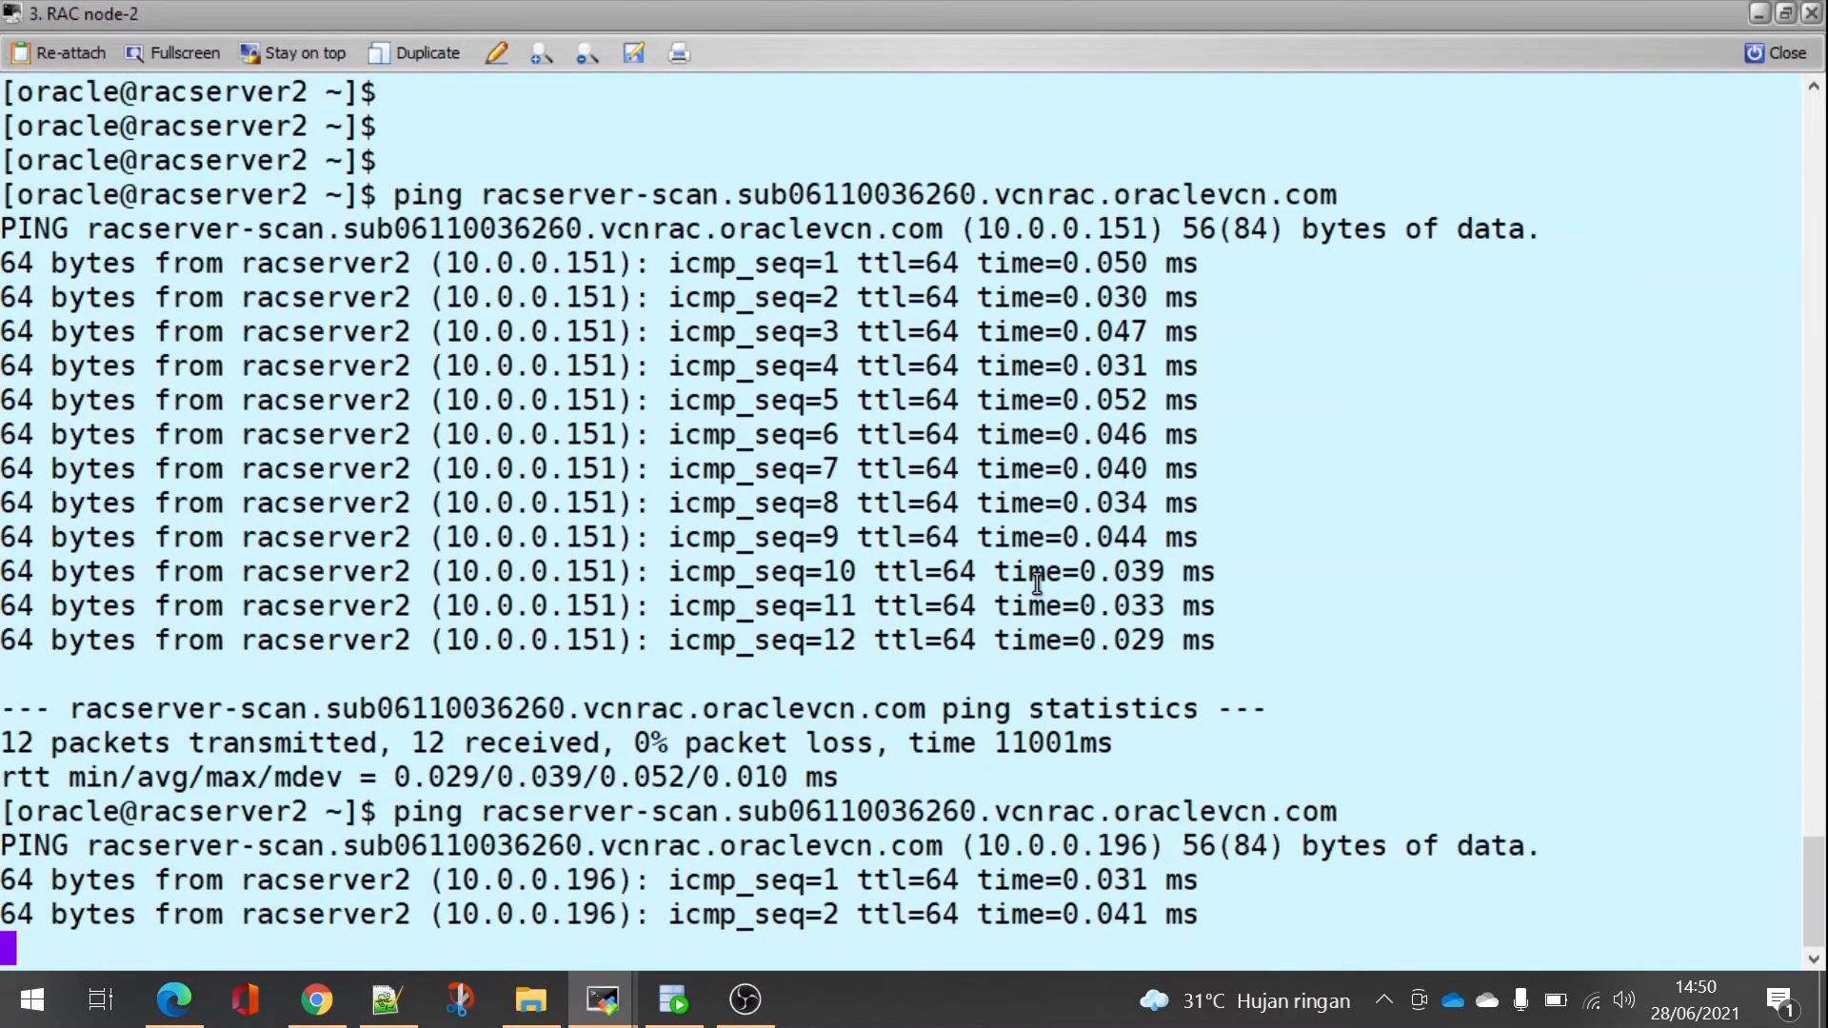
pyautogui.doubleClick(1104, 195)
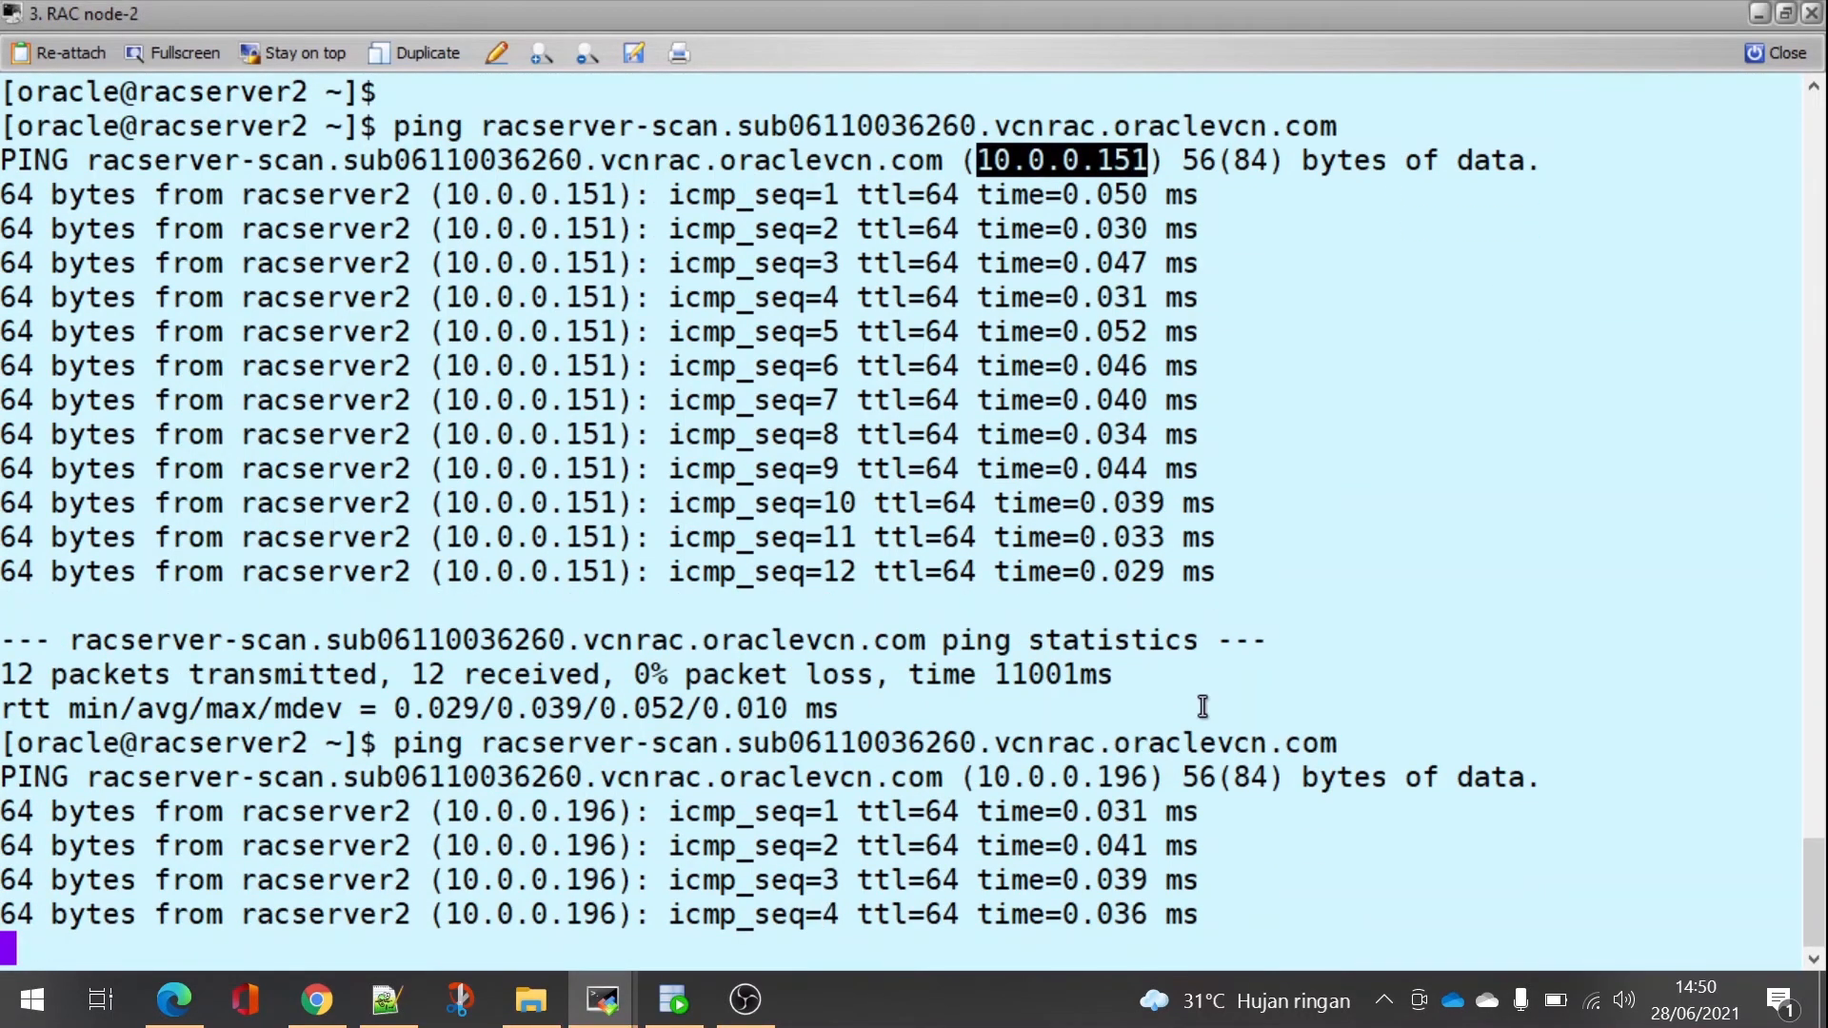
pyautogui.doubleClick(1123, 733)
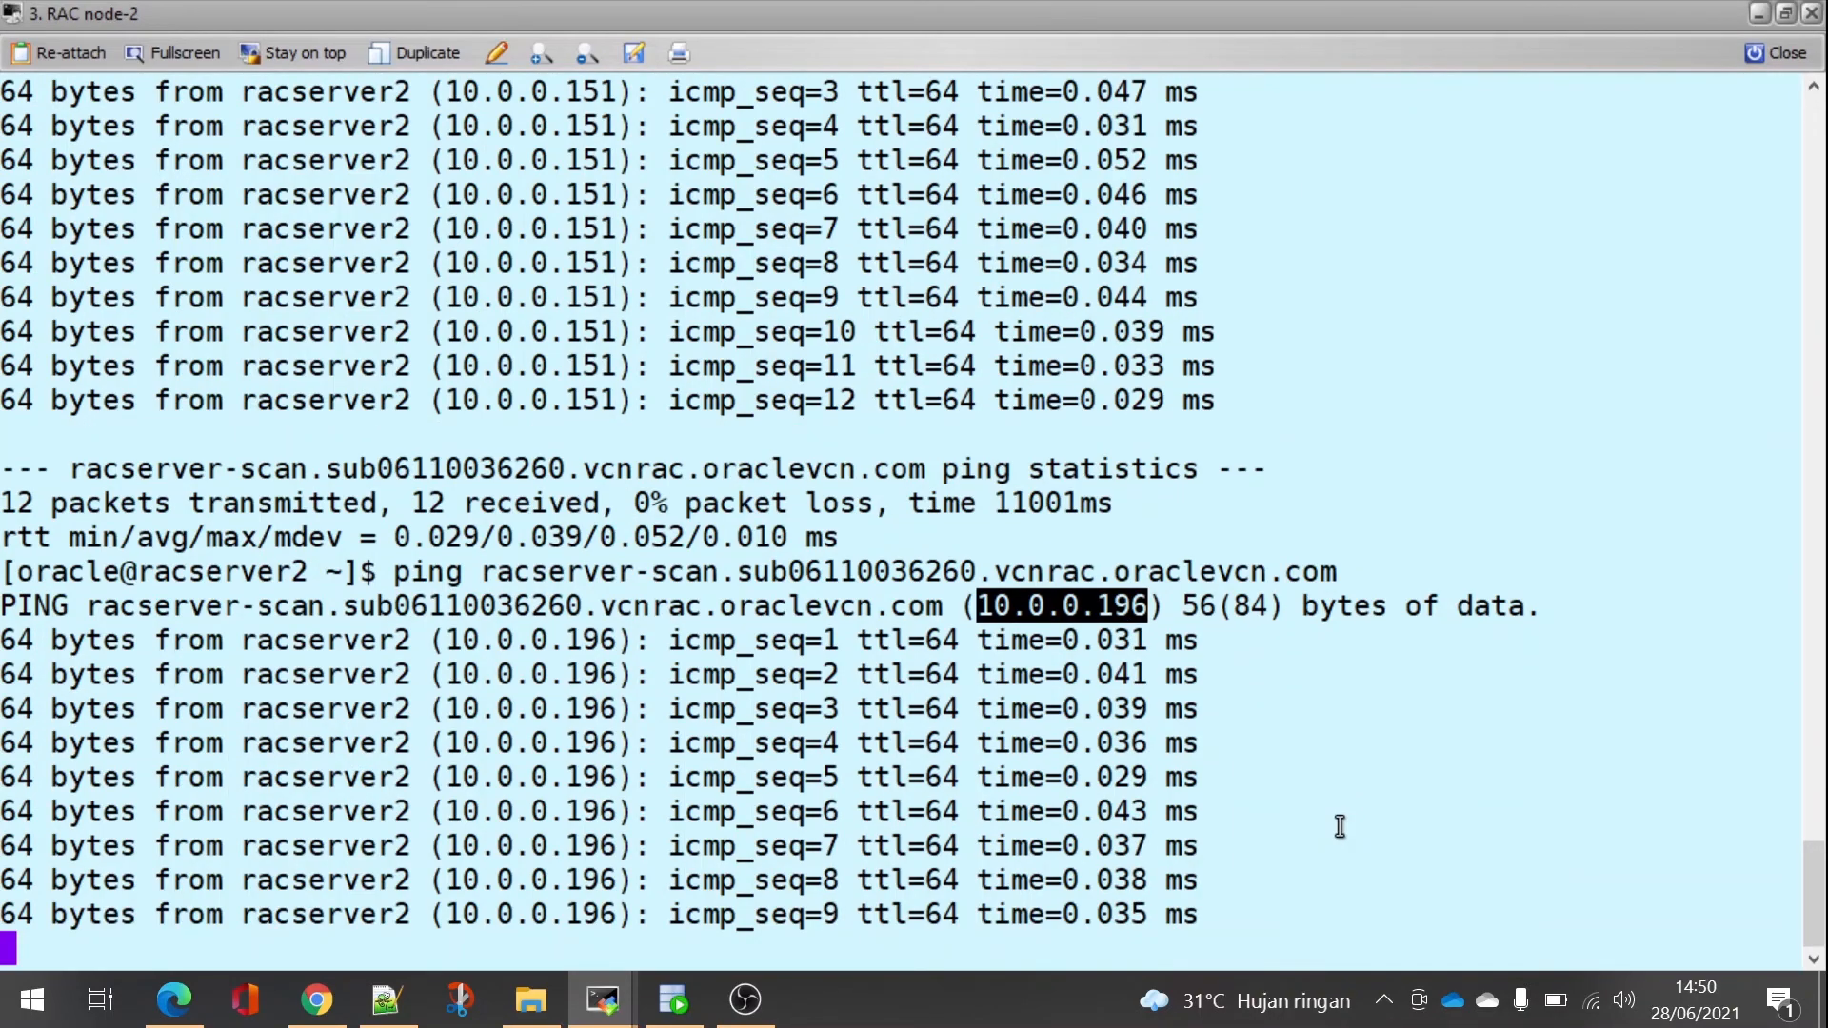
pyautogui.hotkey('ctrl', 'c')
# - Restore the RAC node-2 terminal to its smaller size and switch to the SQL Developer worksheet
pyautogui.click(1786, 13)
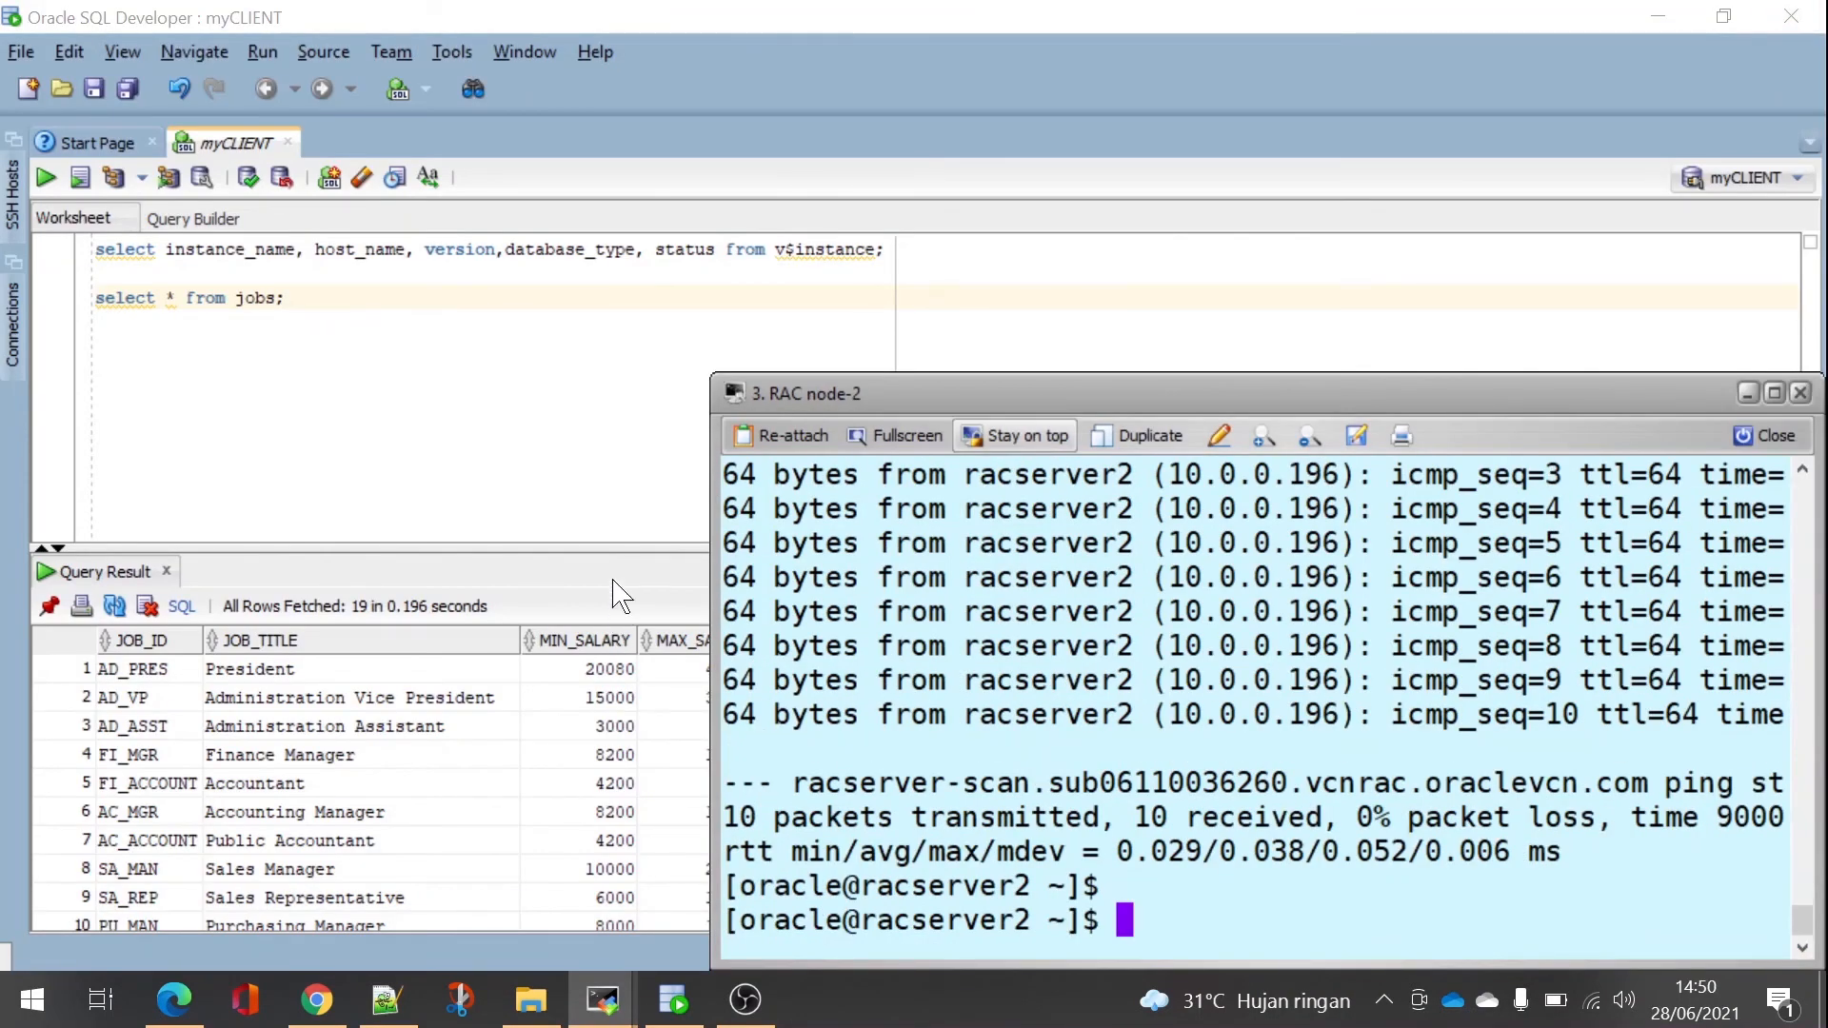
pyautogui.click(605, 476)
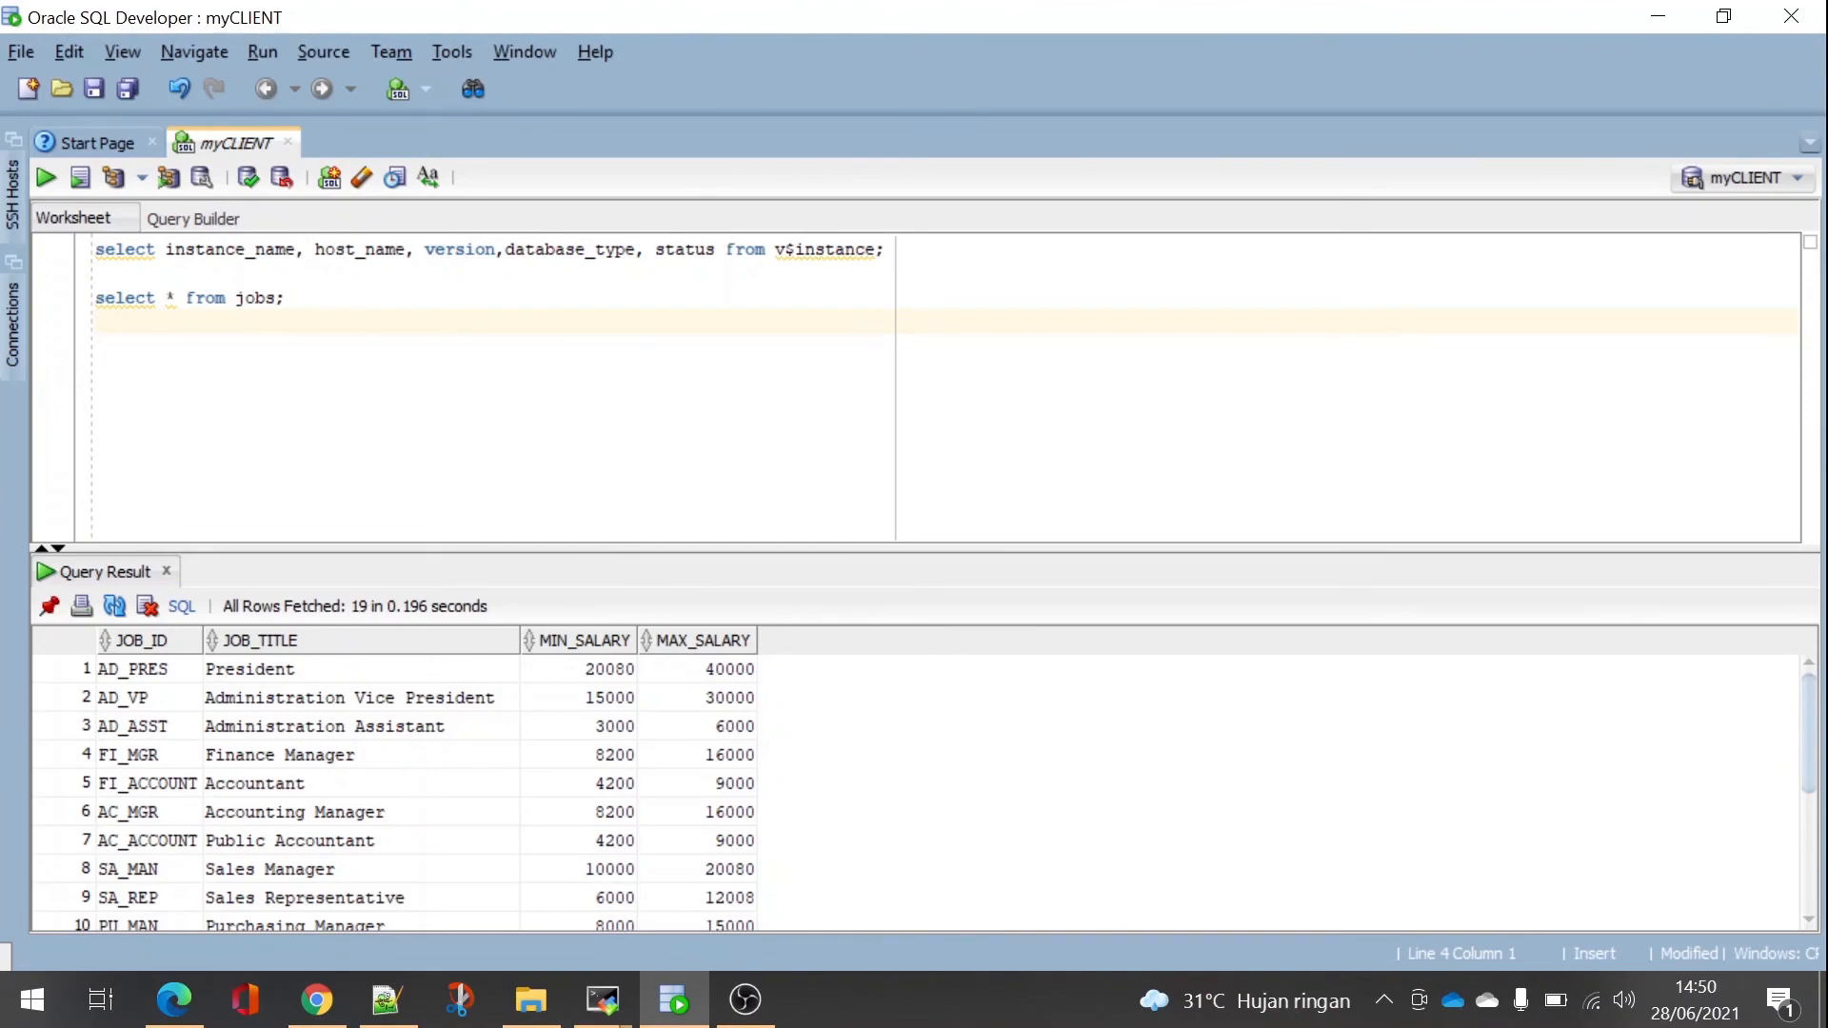